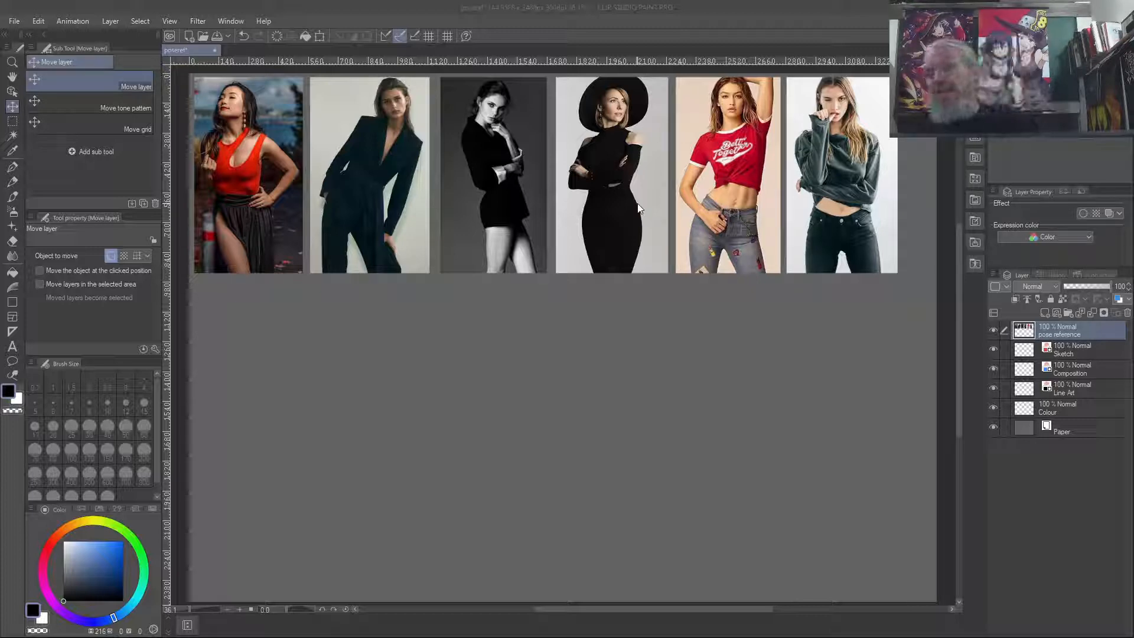
# Move the pose reference layer below the Line Art layer and above the Colour layer.
pyautogui.moveTo(1075, 327); pyautogui.dragTo(1075, 394)
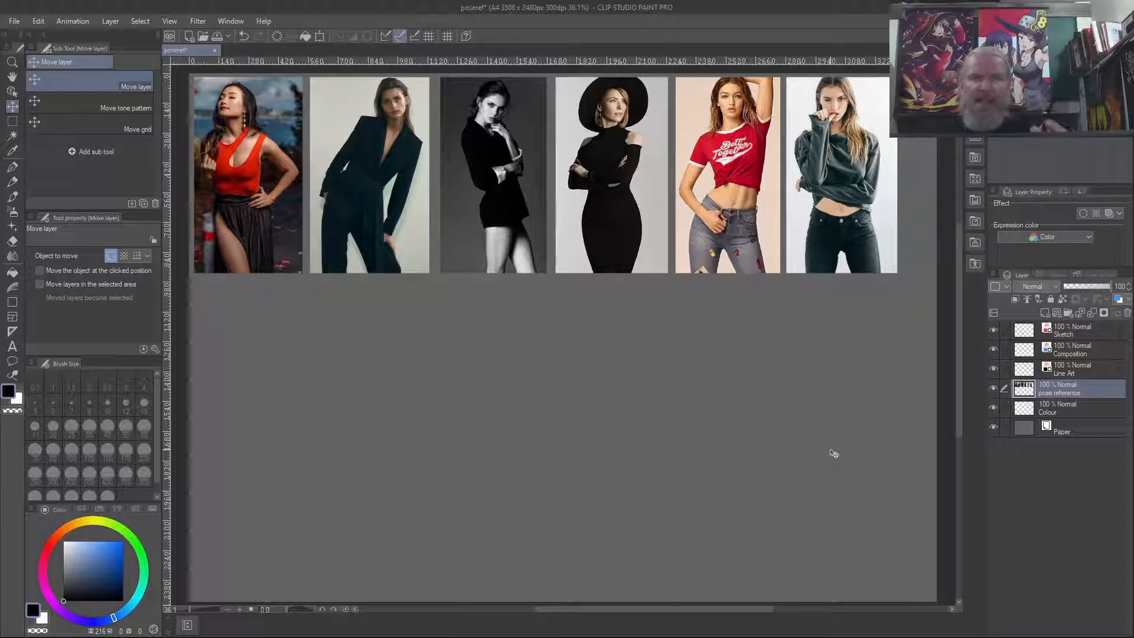
# View the pose photos in the Pictures > poses folder.
pyautogui.moveTo(1133, 195)
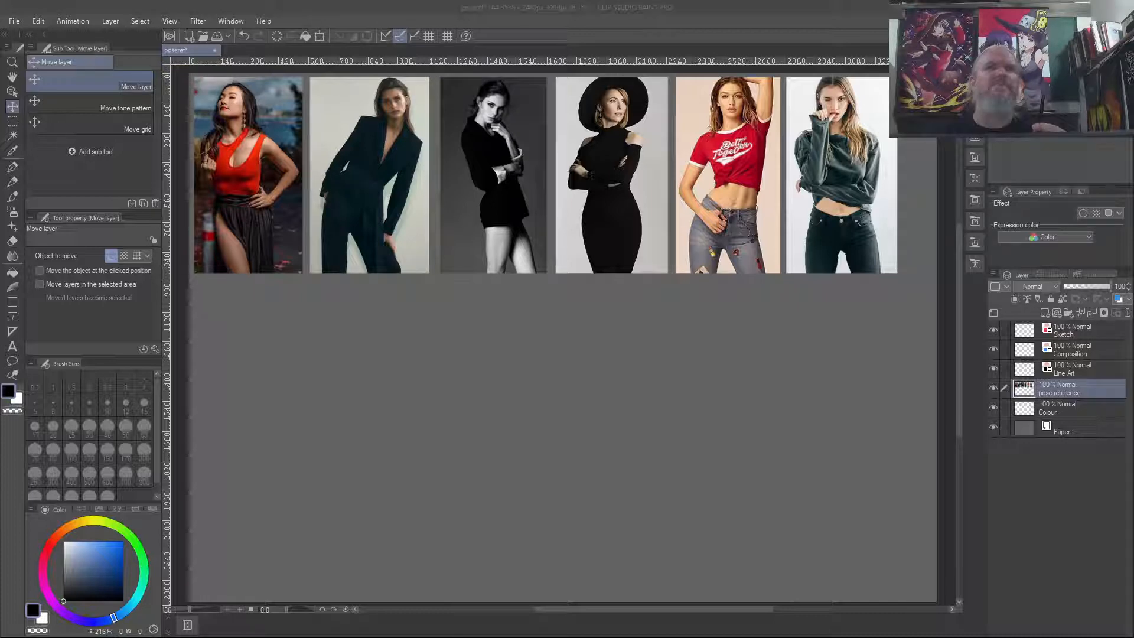
pyautogui.moveTo(656, 0); pyautogui.dragTo(615, 93)
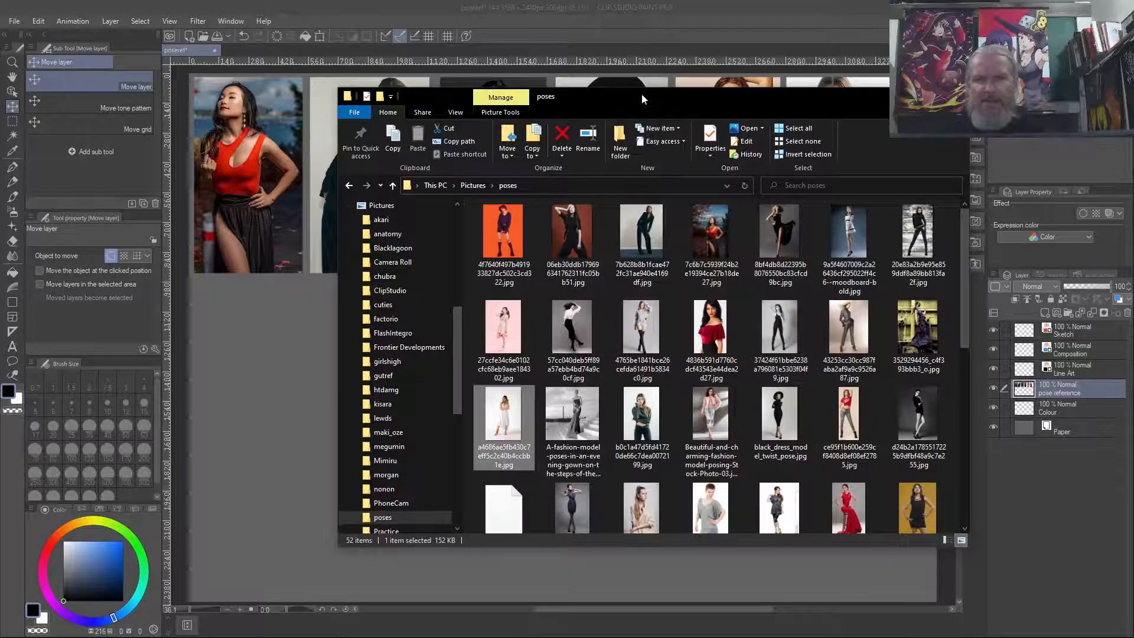
pyautogui.moveTo(642, 95); pyautogui.dragTo(642, 0)
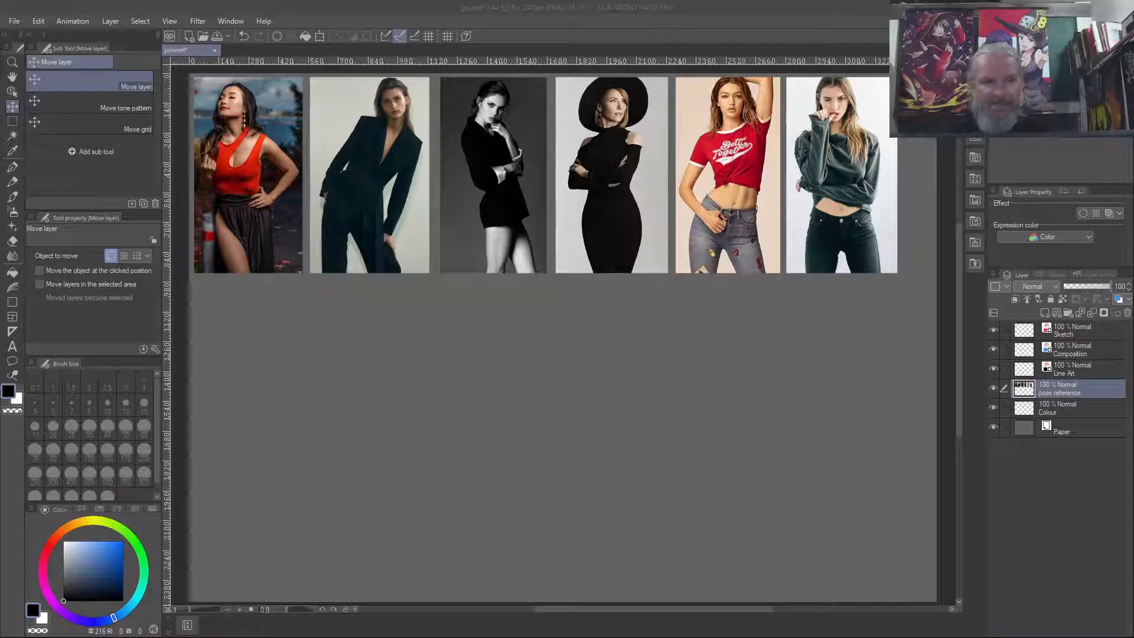
# On the Sketch layer, trace the first woman's head, arms, torso and legs in red with the Bit husky brush at size 15.
pyautogui.click(1078, 341)
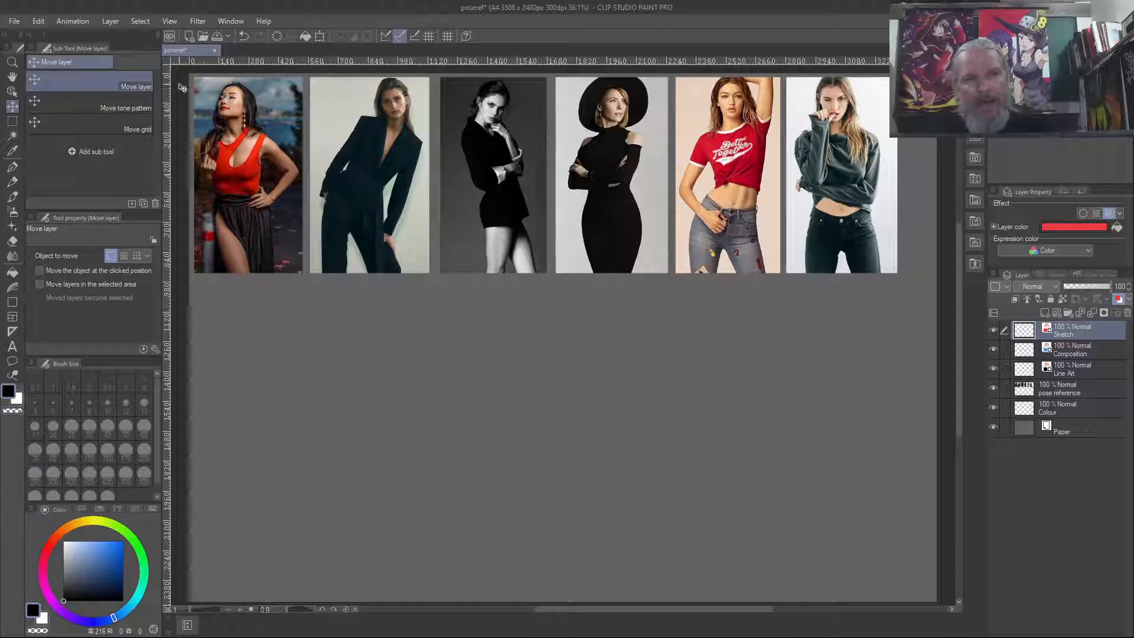
pyautogui.press('b')
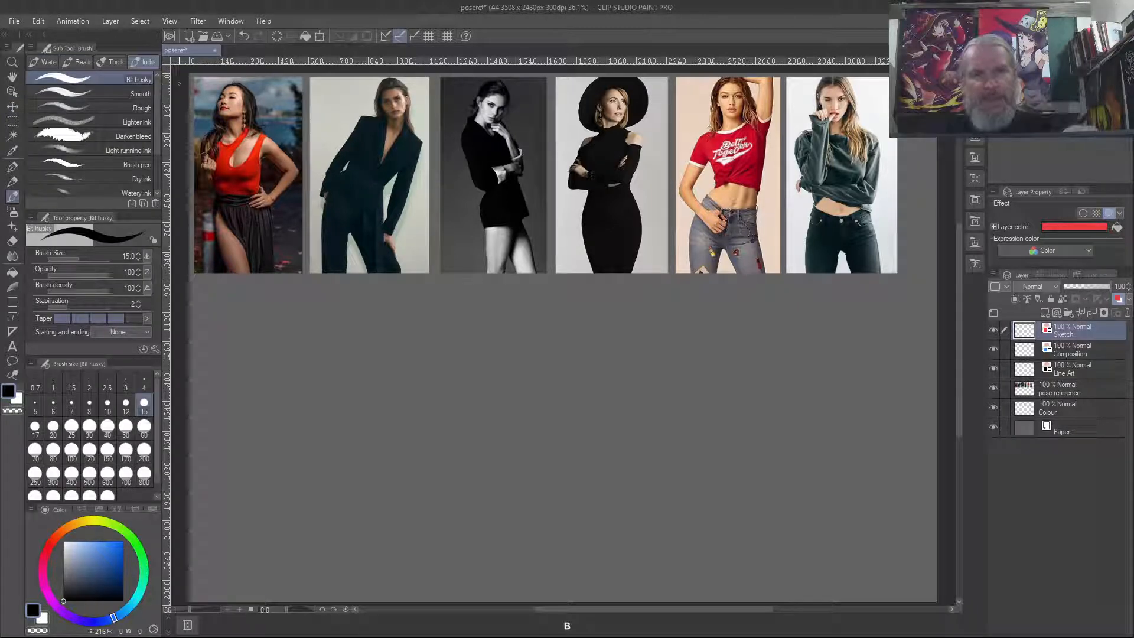
pyautogui.moveTo(219, 106)
pyautogui.mouseDown()
pyautogui.moveTo(235, 120)
pyautogui.moveTo(253, 110)
pyautogui.moveTo(240, 91)
pyautogui.moveTo(225, 92)
pyautogui.moveTo(248, 89)
pyautogui.moveTo(255, 118)
pyautogui.moveTo(225, 137)
pyautogui.mouseUp()
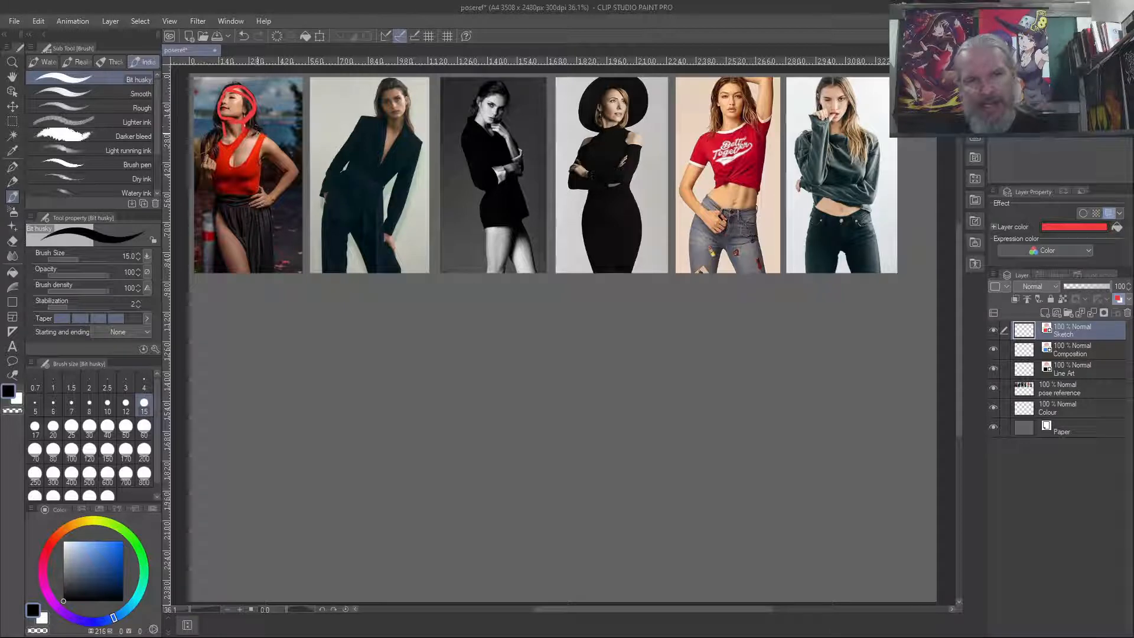
pyautogui.moveTo(266, 139)
pyautogui.mouseDown()
pyautogui.moveTo(293, 170)
pyautogui.moveTo(288, 161)
pyautogui.moveTo(274, 201)
pyautogui.mouseUp()
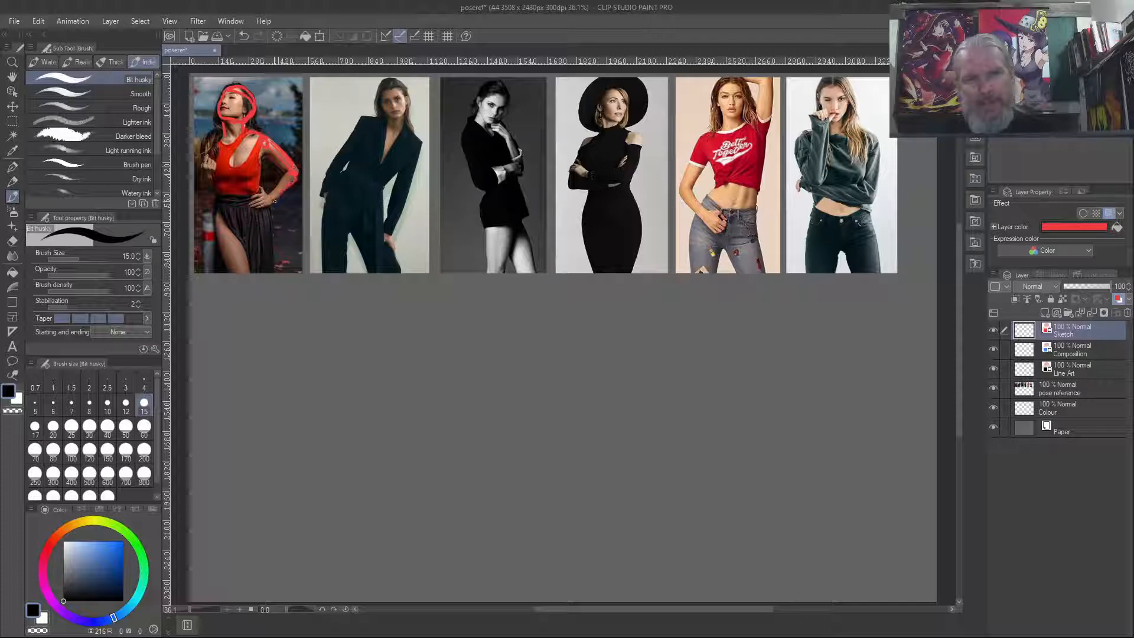
pyautogui.moveTo(267, 199); pyautogui.dragTo(272, 203)
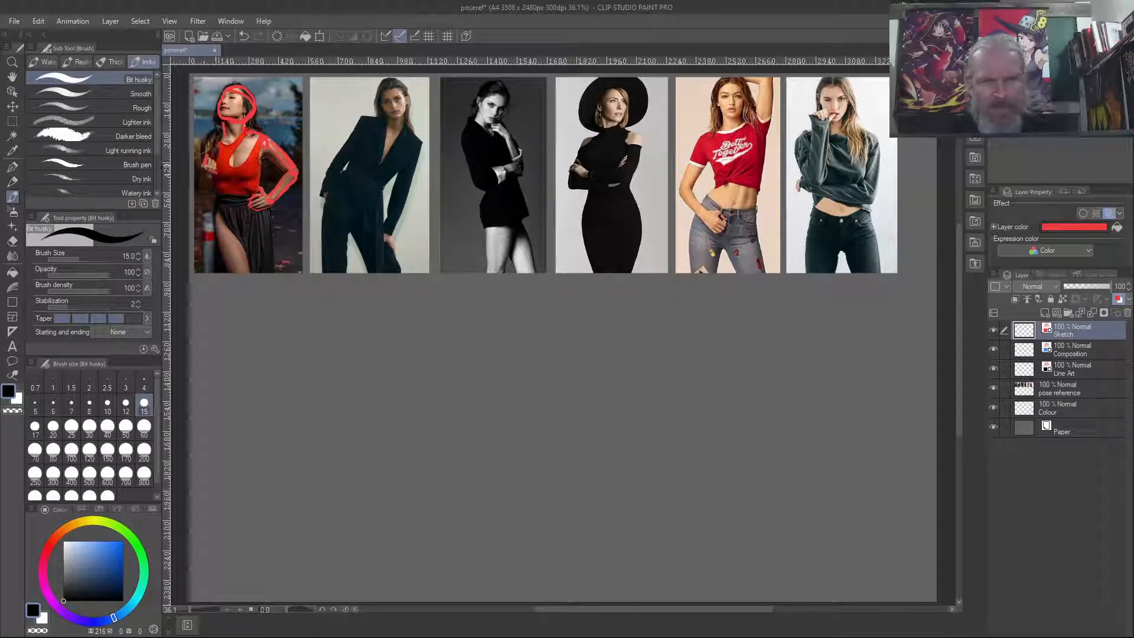
pyautogui.moveTo(202, 170)
pyautogui.mouseDown()
pyautogui.moveTo(199, 195)
pyautogui.moveTo(211, 188)
pyautogui.mouseUp()
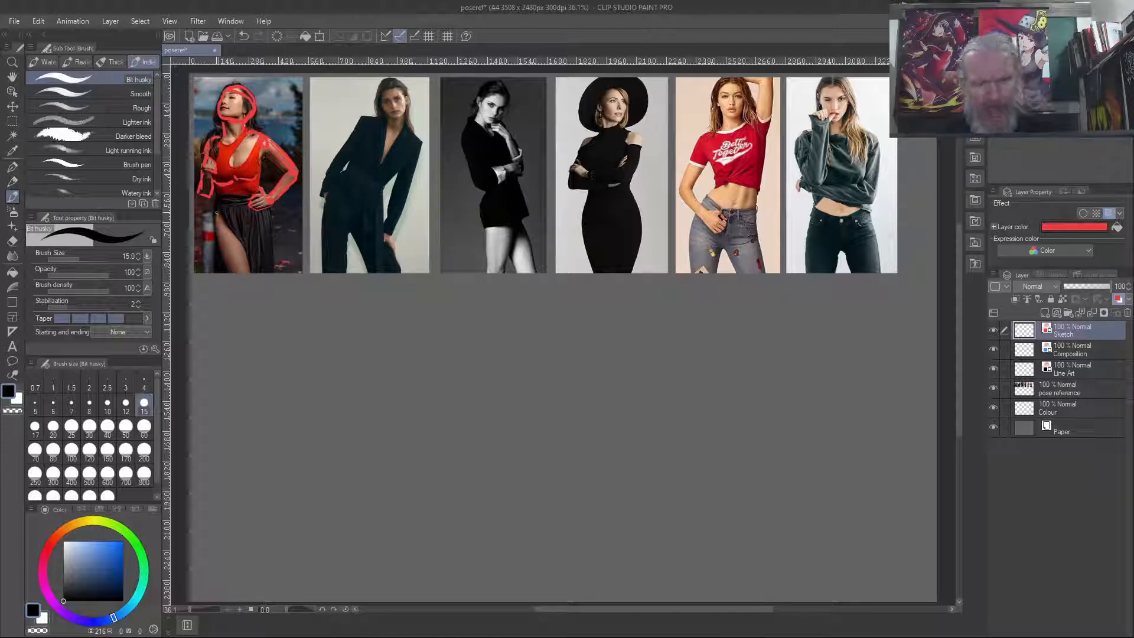
pyautogui.moveTo(215, 190)
pyautogui.mouseDown()
pyautogui.moveTo(215, 237)
pyautogui.moveTo(222, 255)
pyautogui.moveTo(243, 241)
pyautogui.moveTo(248, 272)
pyautogui.moveTo(238, 225)
pyautogui.mouseUp()
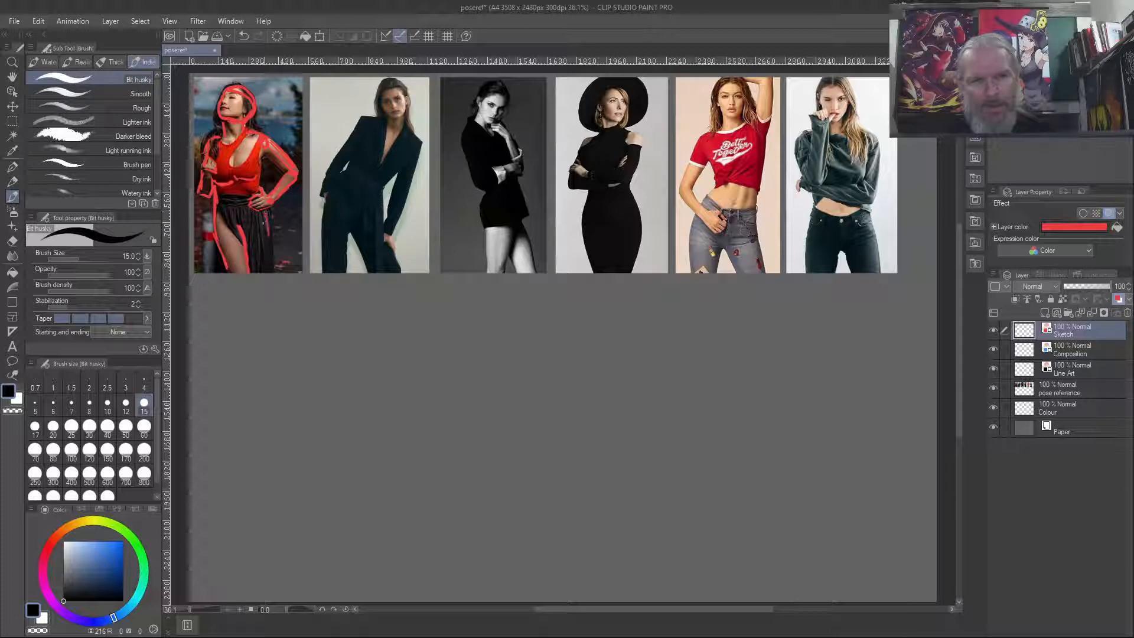
pyautogui.moveTo(264, 206); pyautogui.dragTo(267, 258)
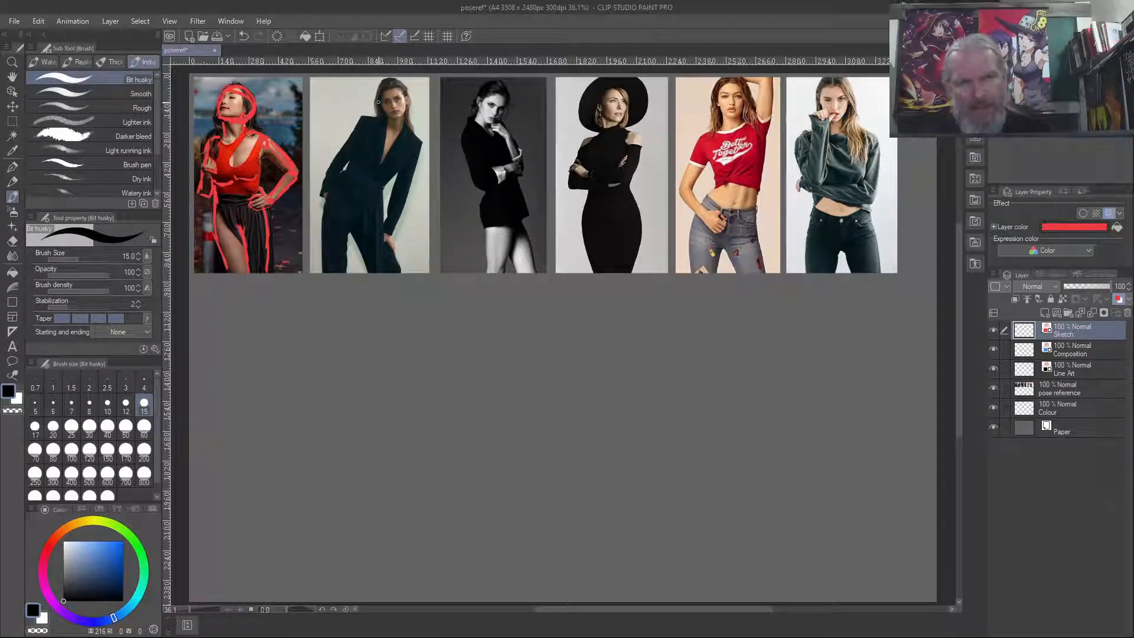
# Trace the head, shoulders, arms, chest line and legs of the second woman in the dark suit.
pyautogui.moveTo(385, 113)
pyautogui.mouseDown()
pyautogui.moveTo(391, 96)
pyautogui.moveTo(402, 114)
pyautogui.moveTo(379, 97)
pyautogui.moveTo(383, 109)
pyautogui.mouseUp()
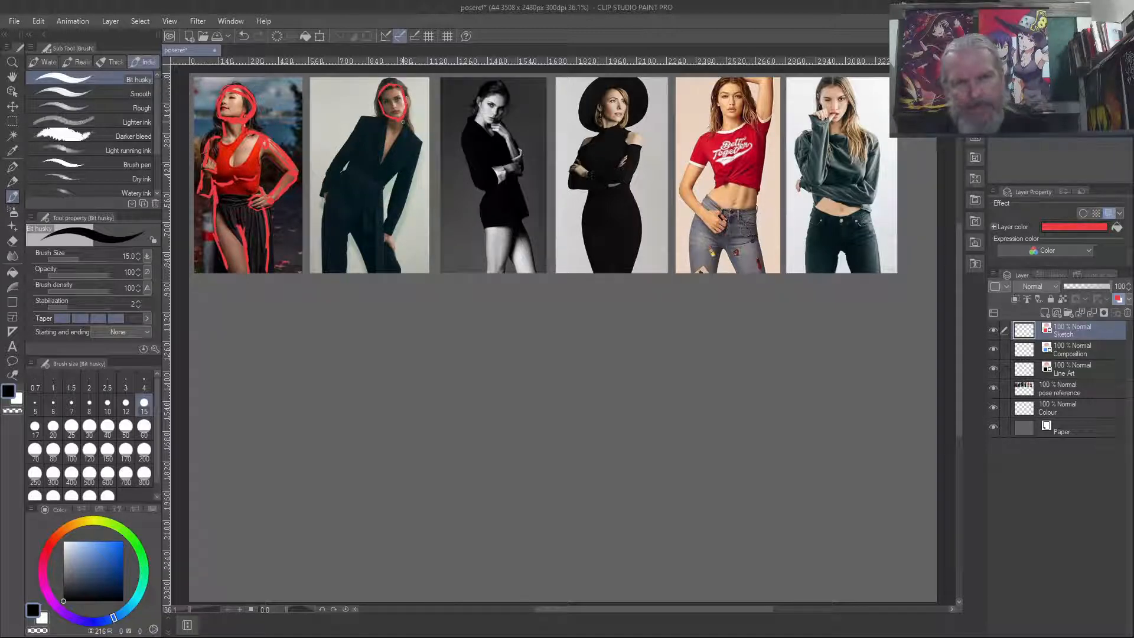
pyautogui.moveTo(417, 139)
pyautogui.mouseDown()
pyautogui.moveTo(420, 172)
pyautogui.moveTo(392, 250)
pyautogui.mouseUp()
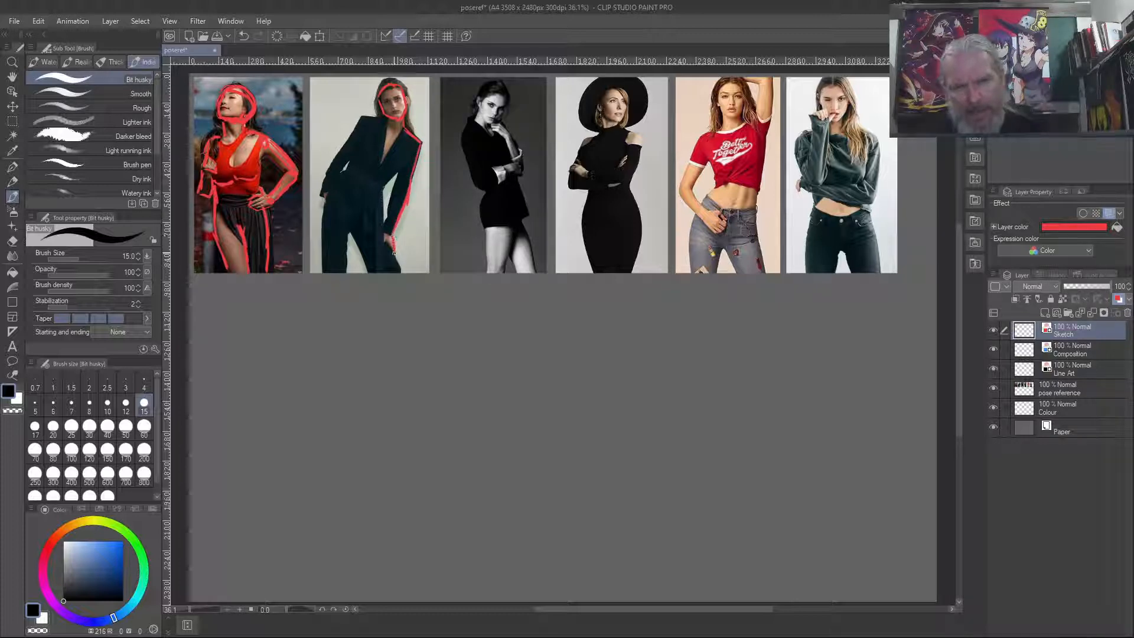
pyautogui.moveTo(383, 229); pyautogui.dragTo(383, 244)
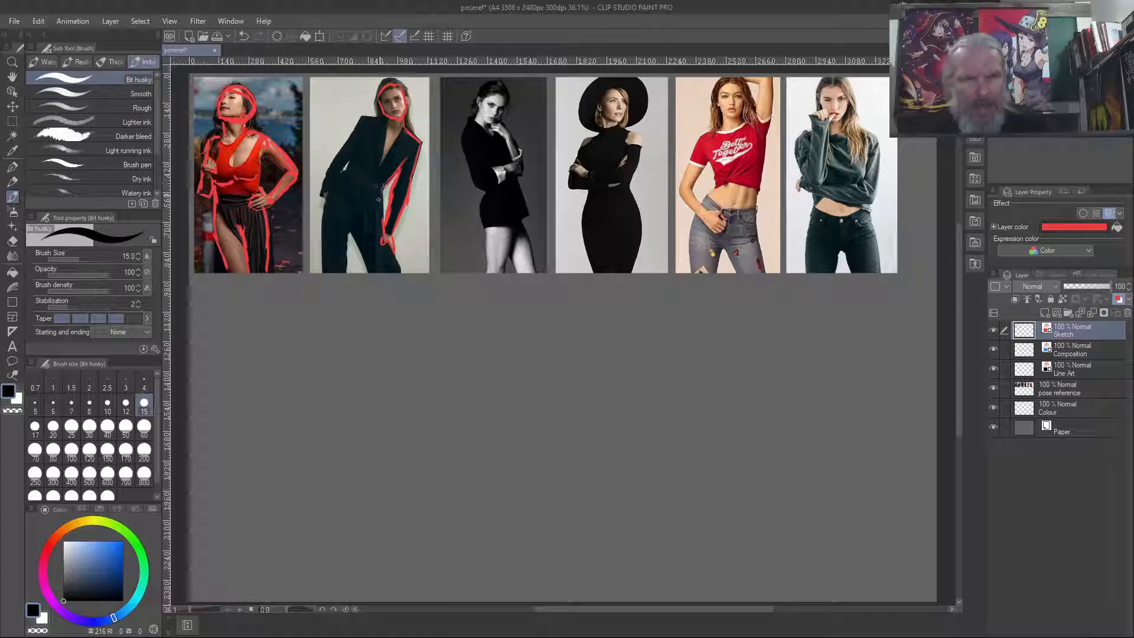
pyautogui.moveTo(382, 185); pyautogui.dragTo(381, 217)
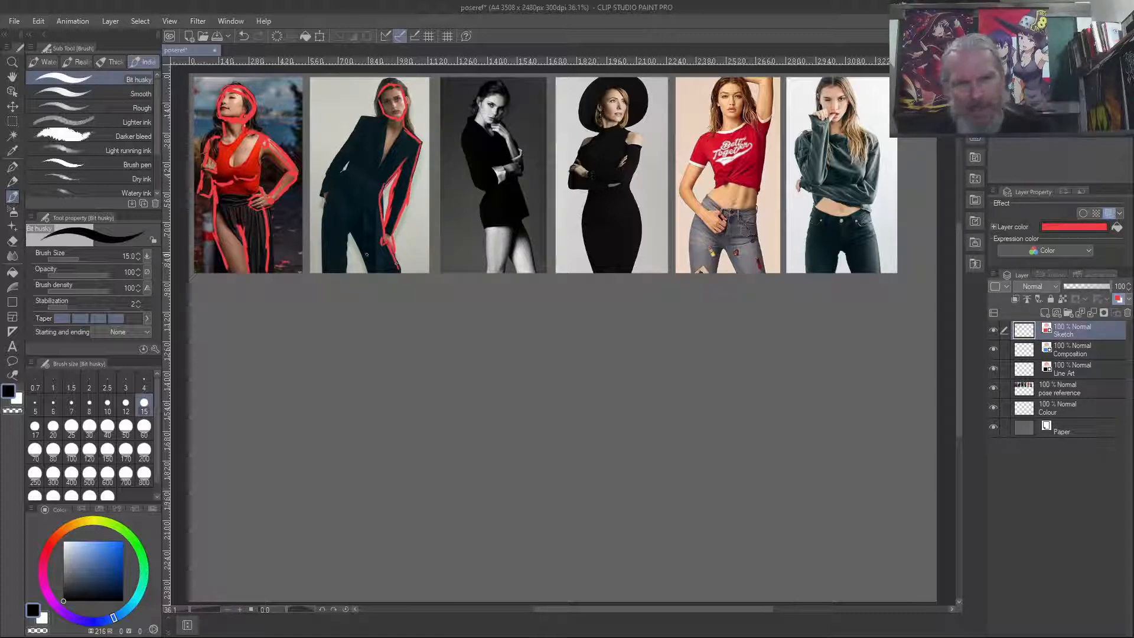
pyautogui.moveTo(372, 265)
pyautogui.mouseDown()
pyautogui.moveTo(349, 229)
pyautogui.moveTo(345, 273)
pyautogui.mouseUp()
pyautogui.moveTo(325, 190); pyautogui.dragTo(323, 271)
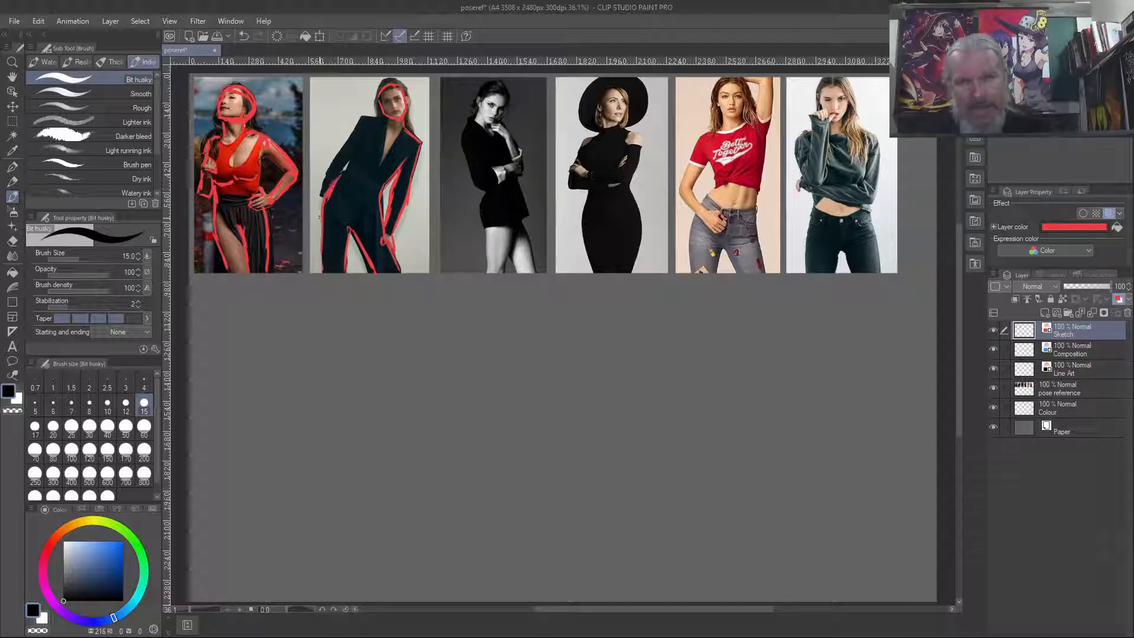
pyautogui.moveTo(349, 166)
pyautogui.mouseDown()
pyautogui.moveTo(358, 142)
pyautogui.moveTo(338, 153)
pyautogui.moveTo(322, 195)
pyautogui.mouseUp()
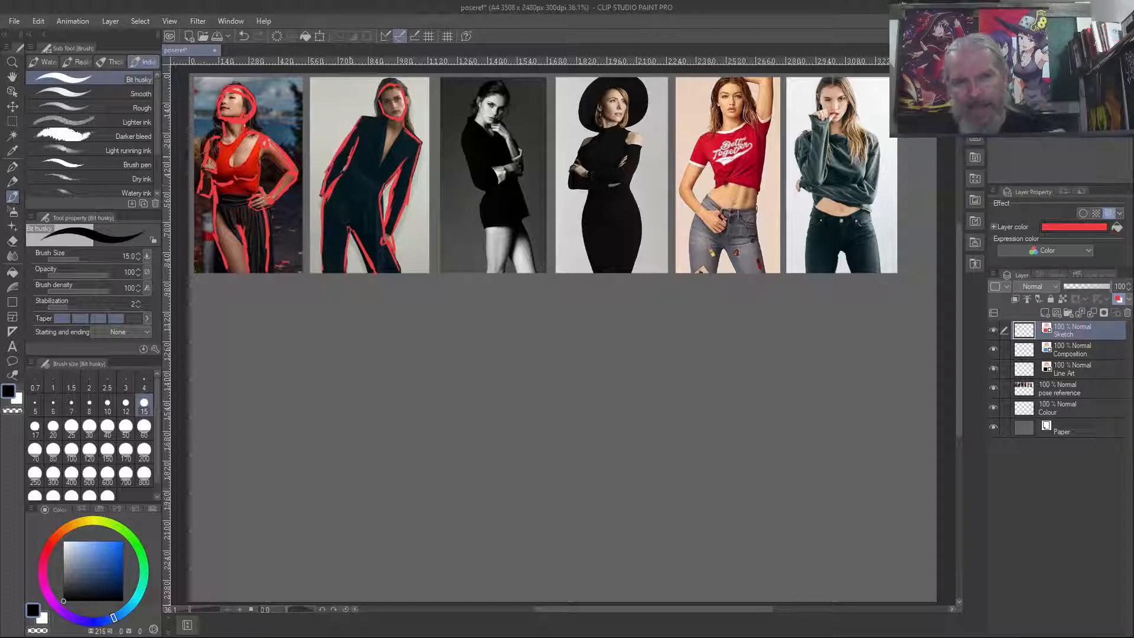
pyautogui.moveTo(366, 121); pyautogui.dragTo(388, 120)
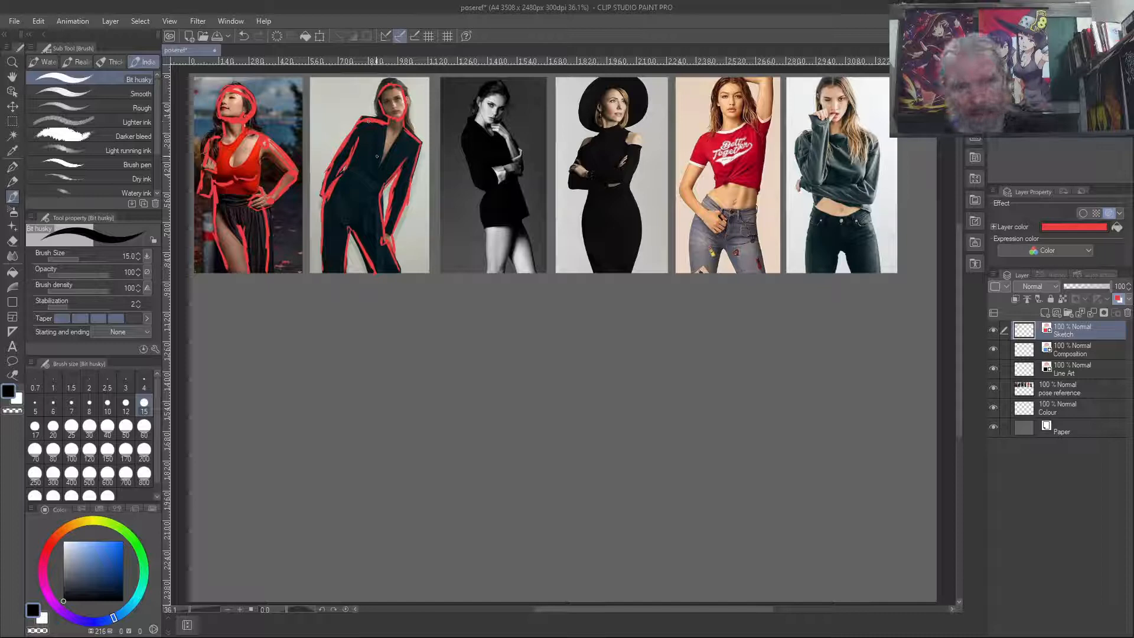
pyautogui.moveTo(367, 143); pyautogui.dragTo(394, 169)
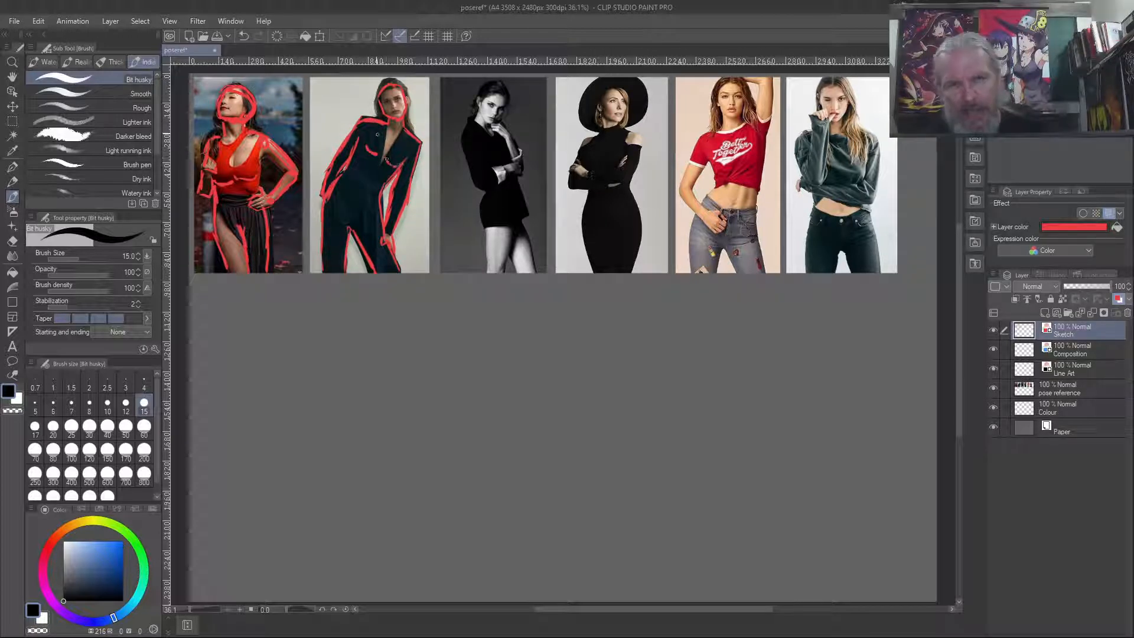
# Trace the folded arms, waist, legs, neck and head of the third woman in the black-and-white photo.
pyautogui.moveTo(472, 171)
pyautogui.mouseDown()
pyautogui.moveTo(462, 141)
pyautogui.moveTo(478, 187)
pyautogui.moveTo(522, 172)
pyautogui.moveTo(486, 171)
pyautogui.moveTo(461, 133)
pyautogui.mouseUp()
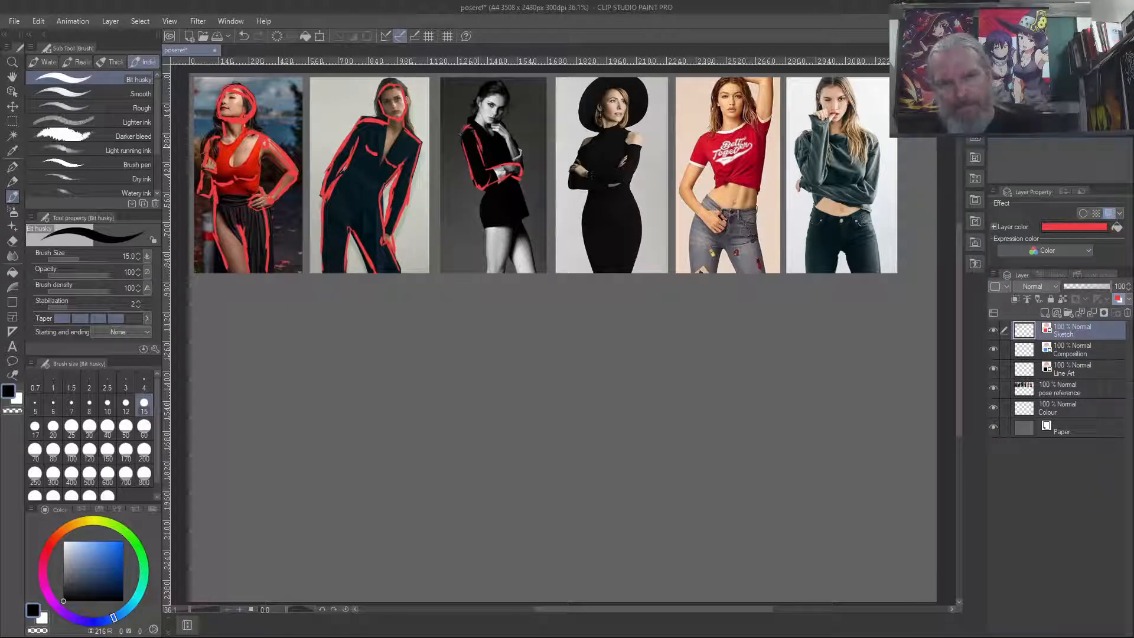
pyautogui.moveTo(490, 190); pyautogui.dragTo(487, 273)
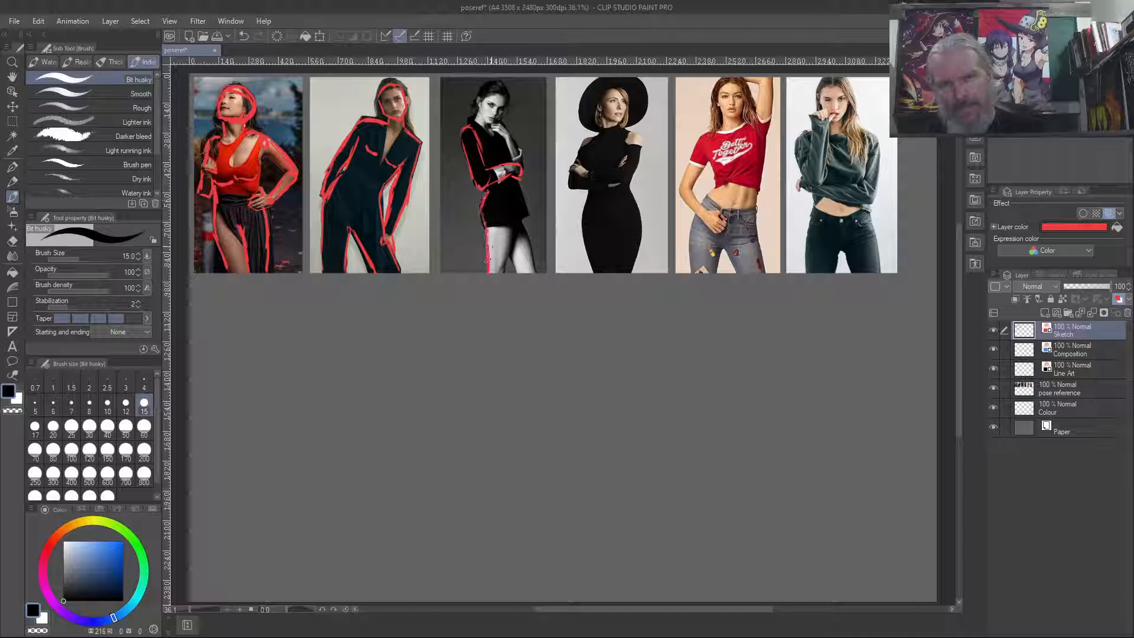
pyautogui.moveTo(512, 221); pyautogui.dragTo(502, 273)
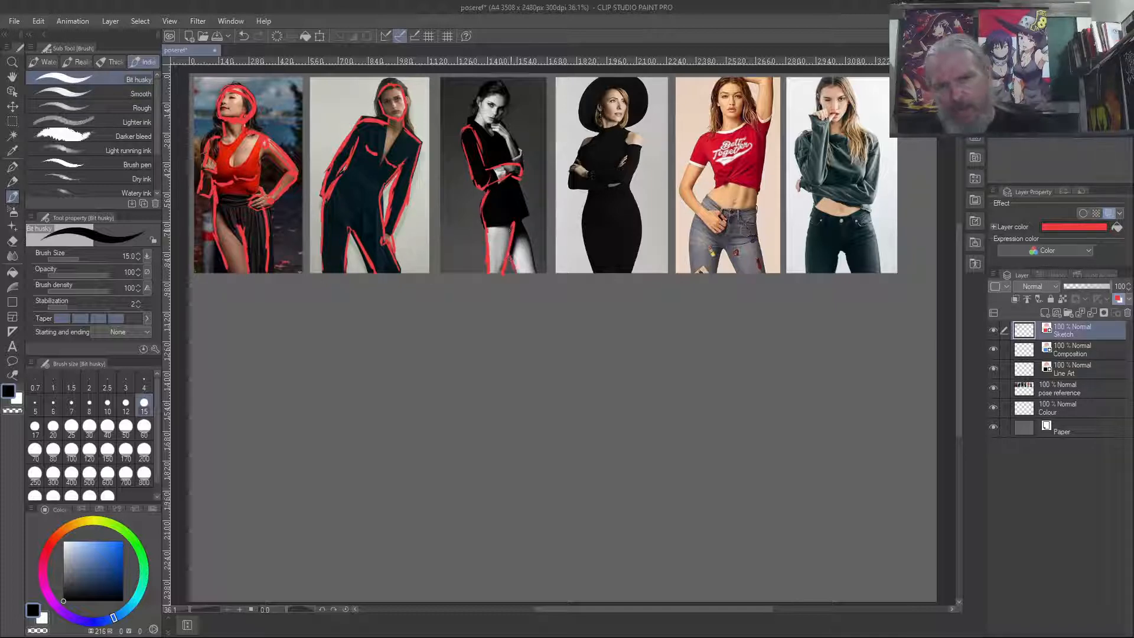
pyautogui.moveTo(513, 194); pyautogui.dragTo(531, 255)
pyautogui.moveTo(514, 184); pyautogui.dragTo(519, 199)
pyautogui.moveTo(504, 142); pyautogui.dragTo(520, 167)
pyautogui.moveTo(501, 125)
pyautogui.mouseDown()
pyautogui.moveTo(519, 154)
pyautogui.moveTo(495, 121)
pyautogui.mouseUp()
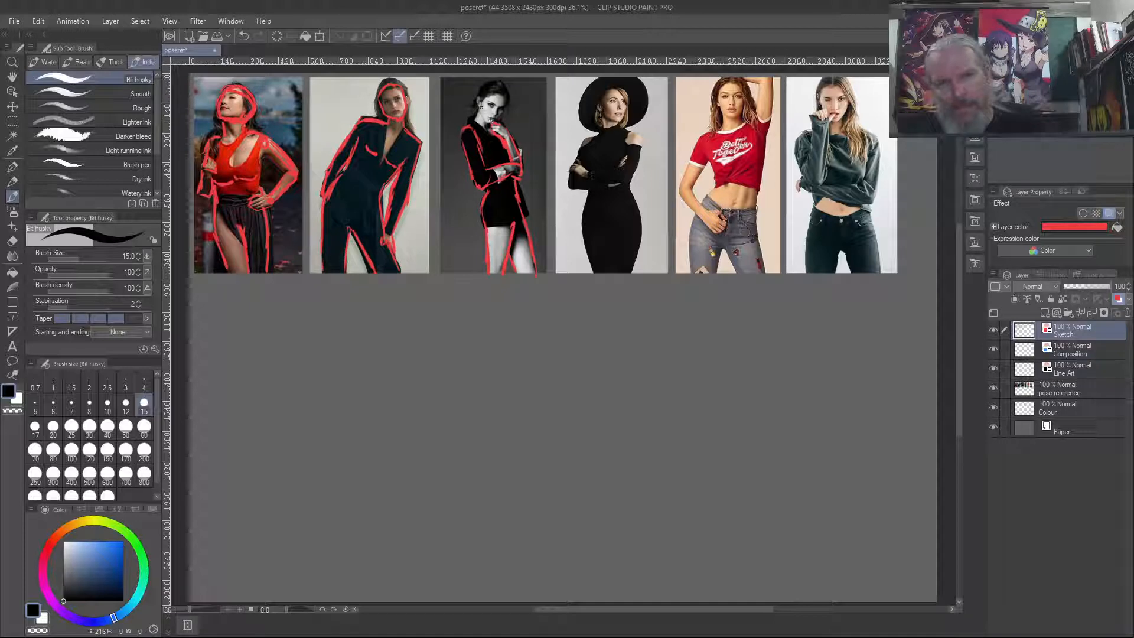
pyautogui.moveTo(492, 82)
pyautogui.mouseDown()
pyautogui.moveTo(503, 111)
pyautogui.moveTo(502, 87)
pyautogui.mouseUp()
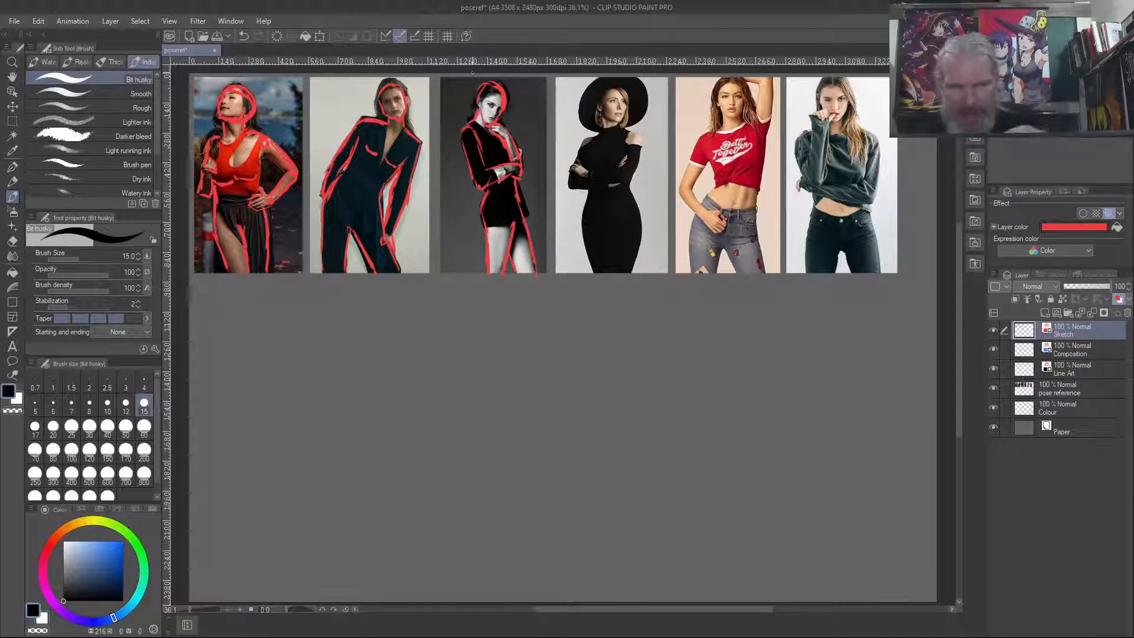
# Trace the crossed arms, shoulders, neck, hips and legs of the fourth woman wearing the black hat.
pyautogui.moveTo(581, 142)
pyautogui.mouseDown()
pyautogui.moveTo(577, 185)
pyautogui.moveTo(569, 176)
pyautogui.moveTo(610, 190)
pyautogui.mouseUp()
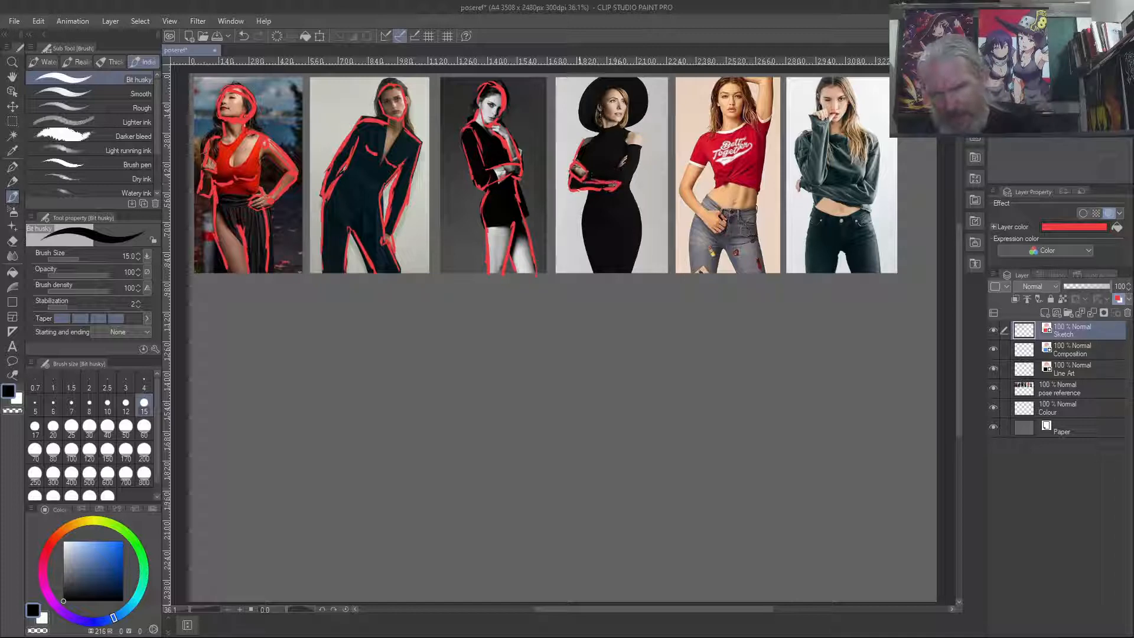
pyautogui.moveTo(625, 155); pyautogui.dragTo(620, 170)
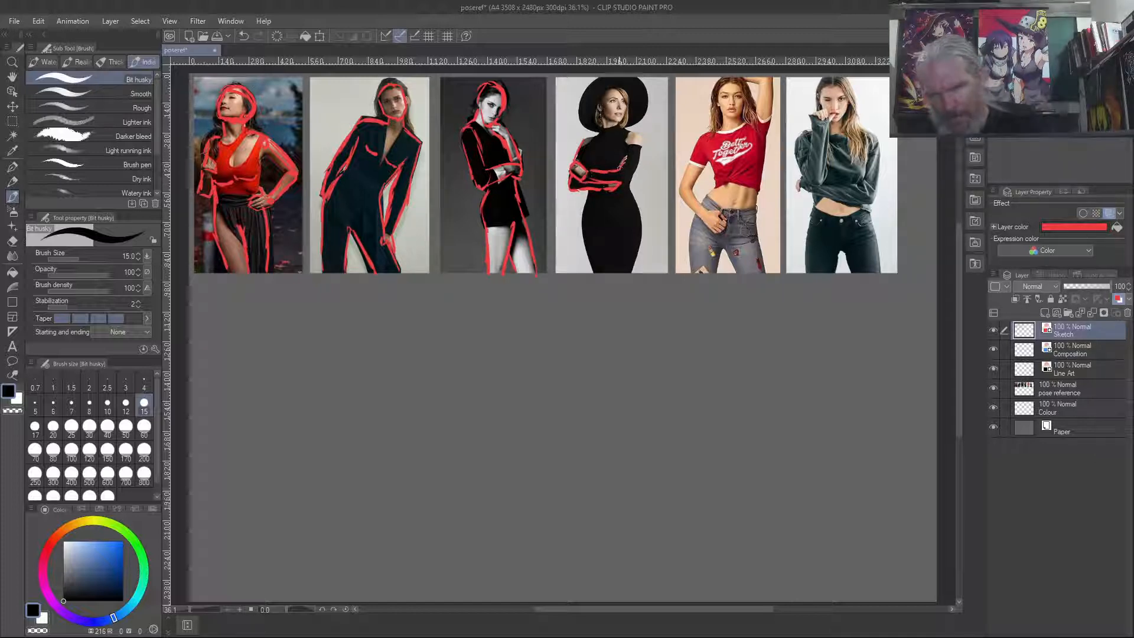
pyautogui.moveTo(622, 181)
pyautogui.mouseDown()
pyautogui.moveTo(643, 139)
pyautogui.moveTo(619, 125)
pyautogui.mouseUp()
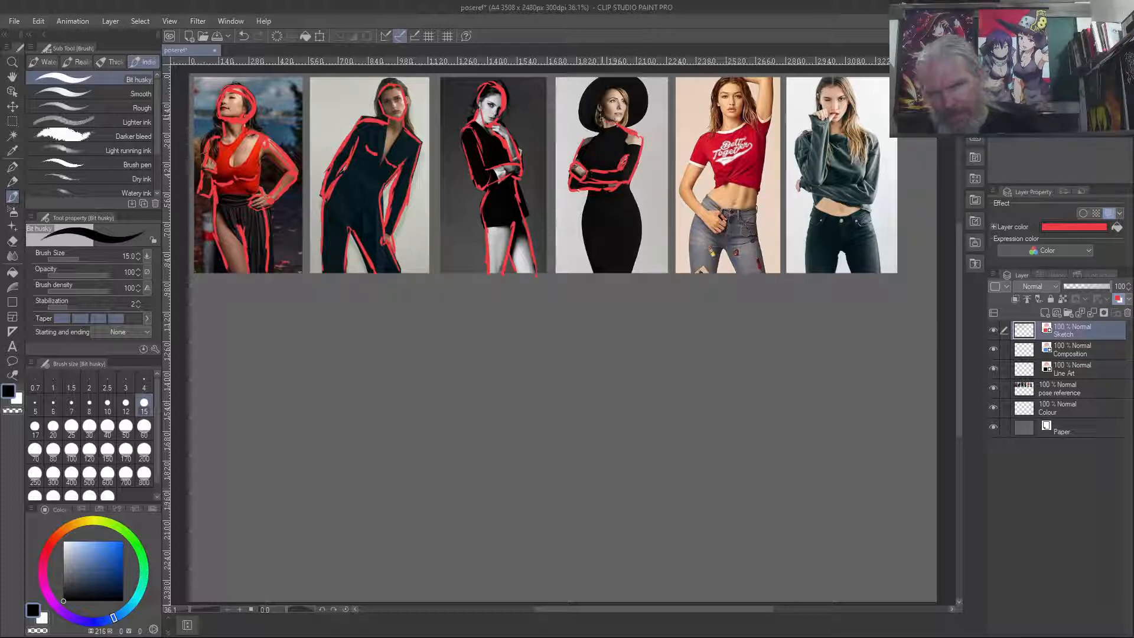
pyautogui.moveTo(596, 139); pyautogui.dragTo(613, 118)
pyautogui.moveTo(584, 237); pyautogui.dragTo(586, 261)
pyautogui.moveTo(580, 215)
pyautogui.mouseDown()
pyautogui.moveTo(589, 273)
pyautogui.moveTo(582, 224)
pyautogui.mouseUp()
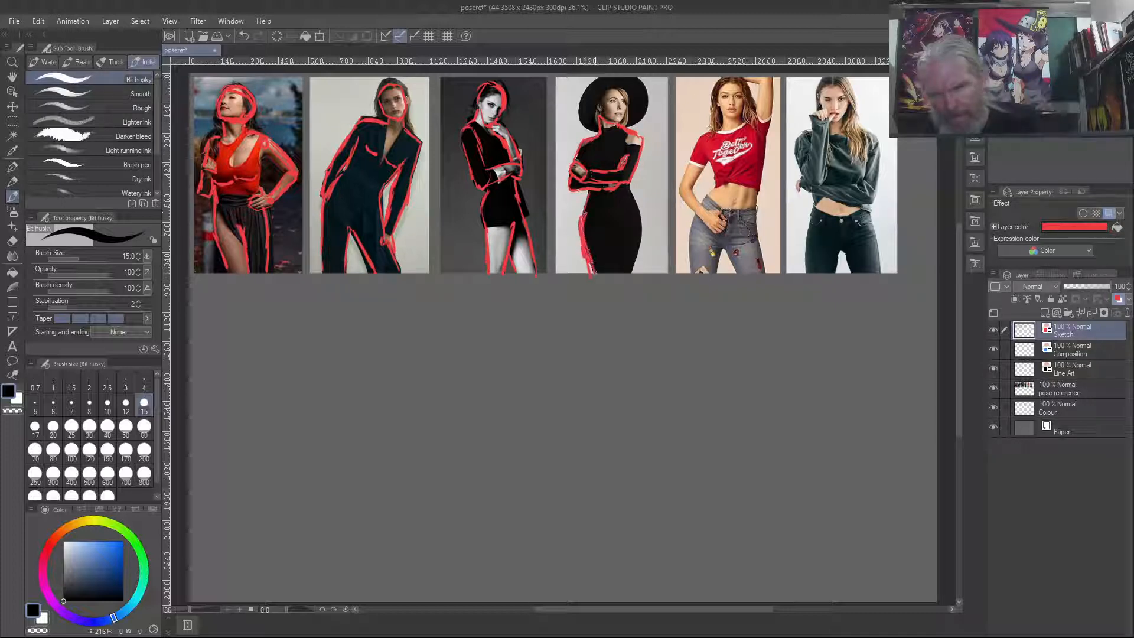
pyautogui.moveTo(620, 272); pyautogui.dragTo(612, 237)
pyautogui.moveTo(629, 189)
pyautogui.mouseDown()
pyautogui.moveTo(643, 253)
pyautogui.moveTo(631, 267)
pyautogui.moveTo(640, 236)
pyautogui.mouseUp()
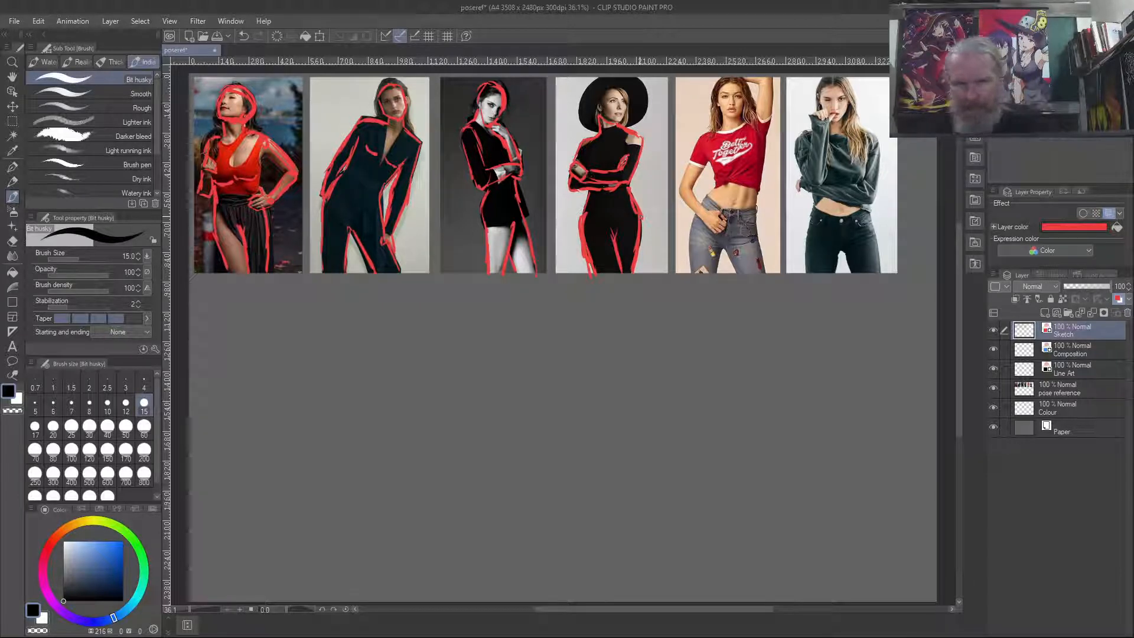
# Circle the hips and legs of the fourth and first women on the Composition layer, and clear those marks.
pyautogui.click(1071, 352)
pyautogui.moveTo(591, 188)
pyautogui.mouseDown()
pyautogui.moveTo(565, 265)
pyautogui.moveTo(600, 177)
pyautogui.mouseUp()
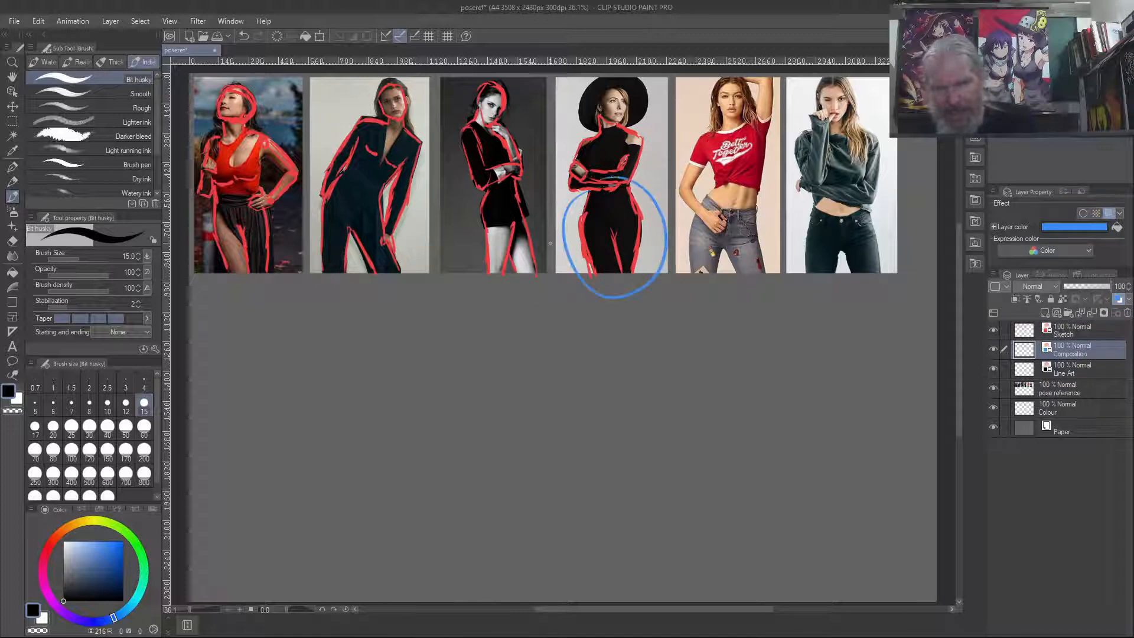
pyautogui.moveTo(258, 188)
pyautogui.mouseDown()
pyautogui.moveTo(216, 192)
pyautogui.moveTo(260, 189)
pyautogui.mouseUp()
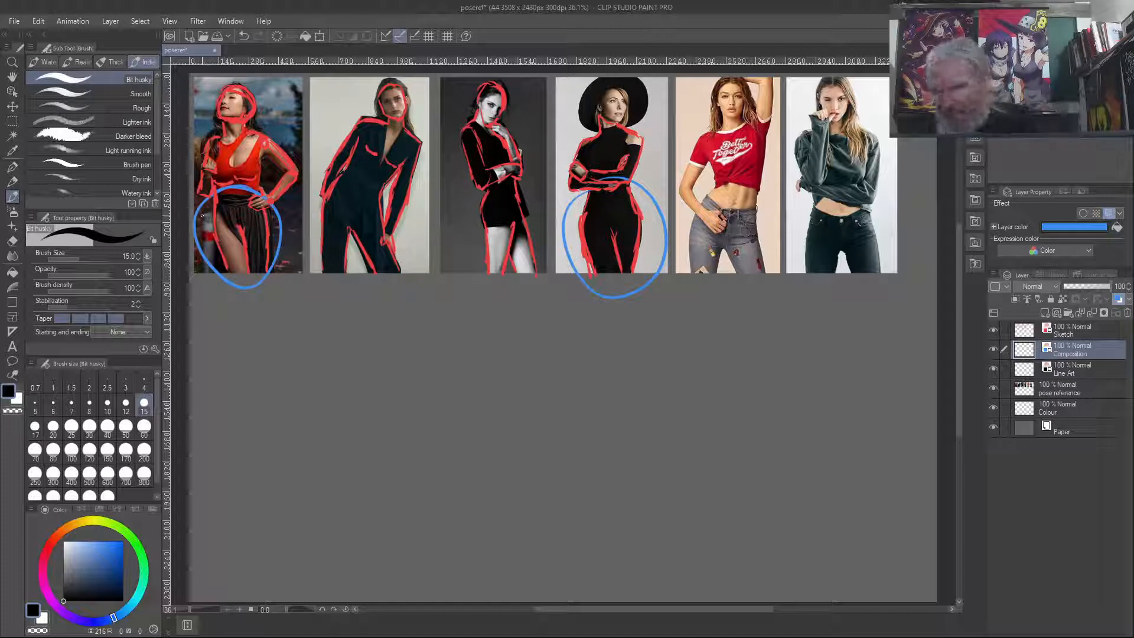
pyautogui.press('Delete')
# On the Sketch layer, trace the head, raised arm, bent arm, torso and legs of the fifth woman in the red T-shirt.
pyautogui.click(1066, 334)
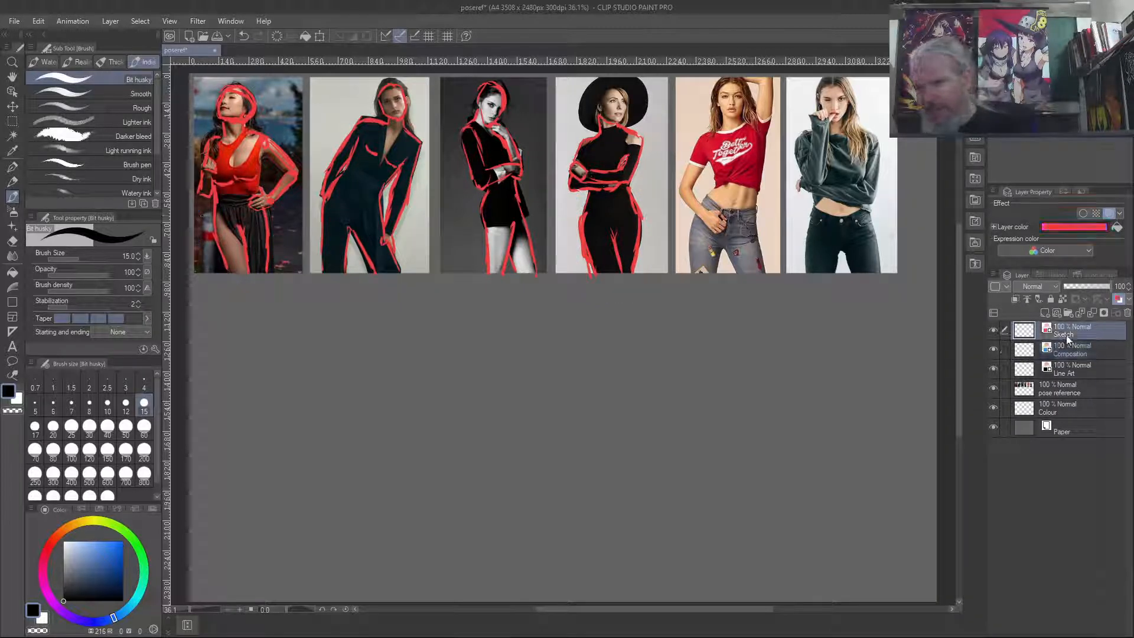
pyautogui.moveTo(694, 145); pyautogui.dragTo(679, 187)
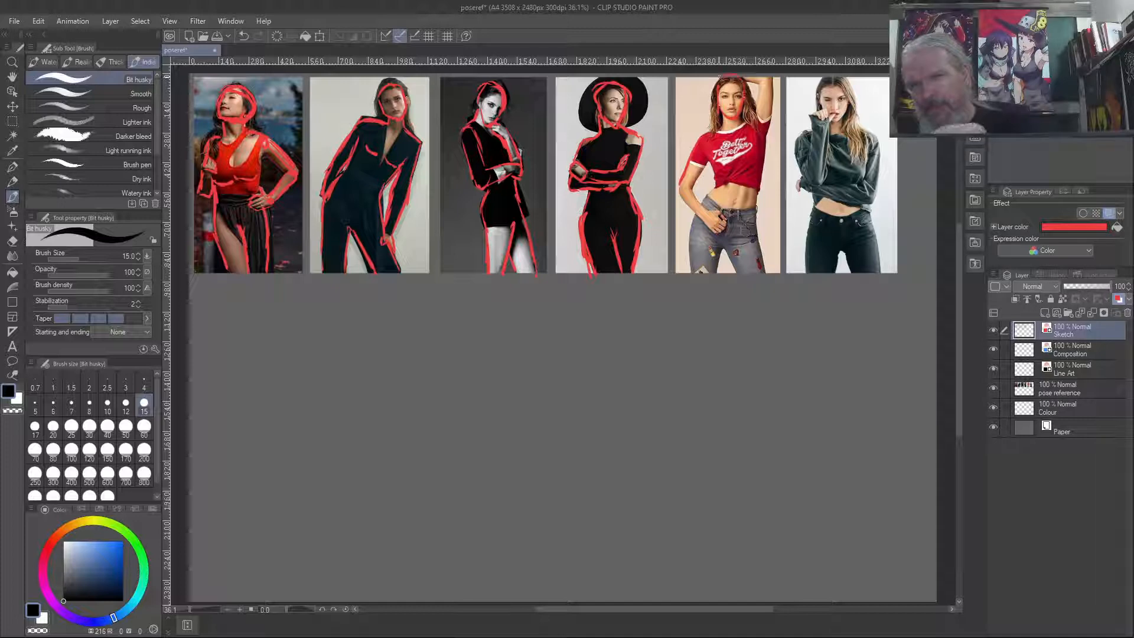
pyautogui.press('c')
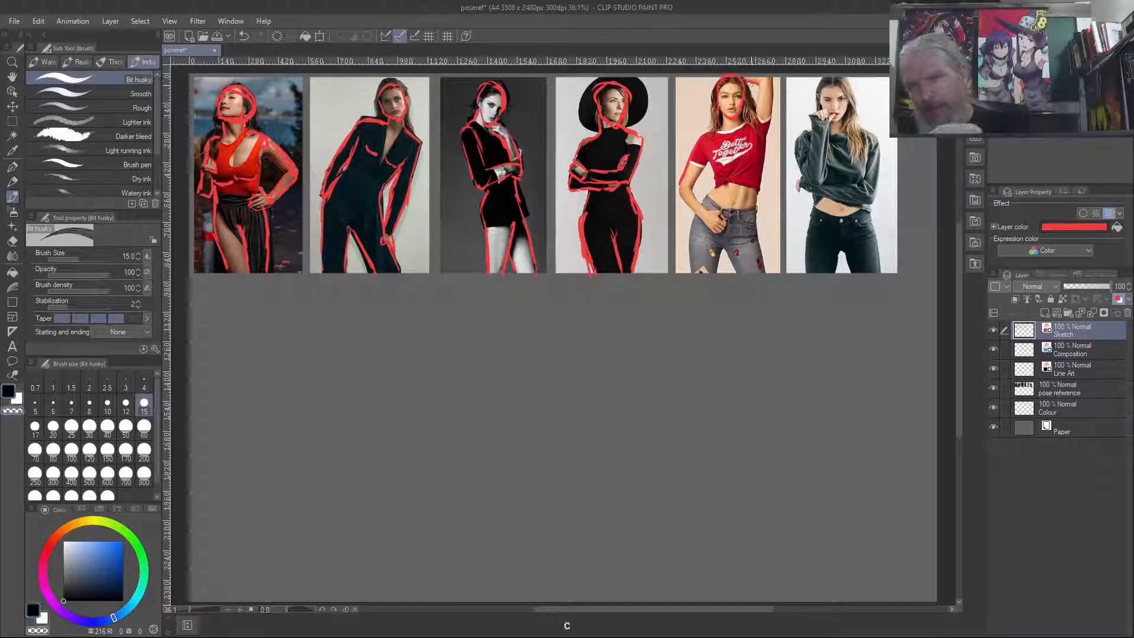
pyautogui.press('c')
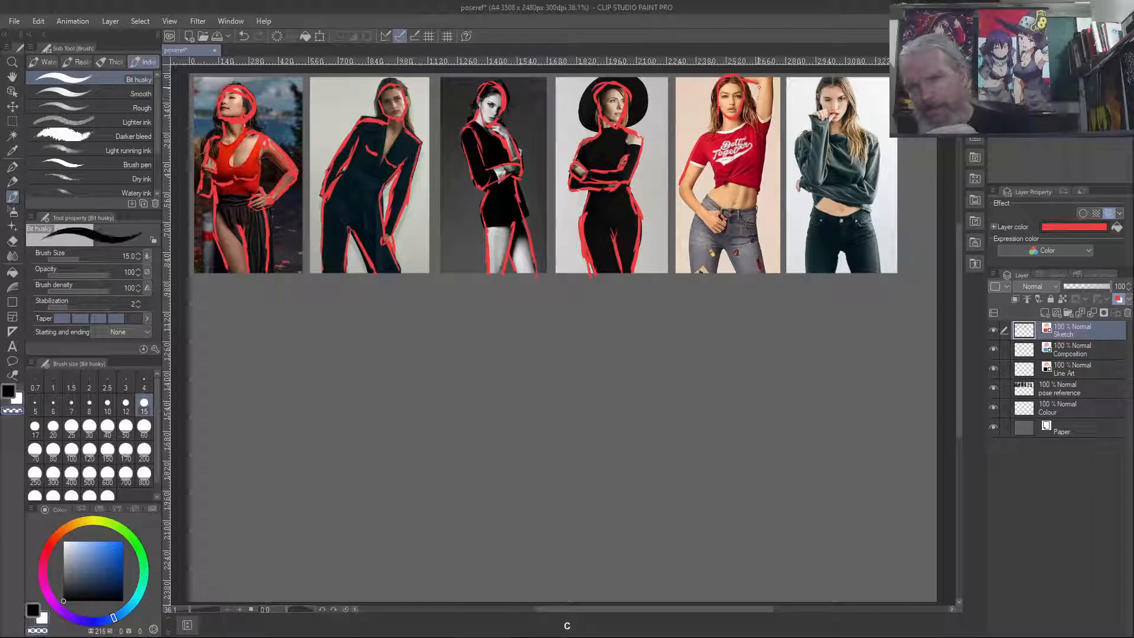
pyautogui.moveTo(755, 106)
pyautogui.mouseDown()
pyautogui.moveTo(751, 120)
pyautogui.moveTo(772, 100)
pyautogui.mouseUp()
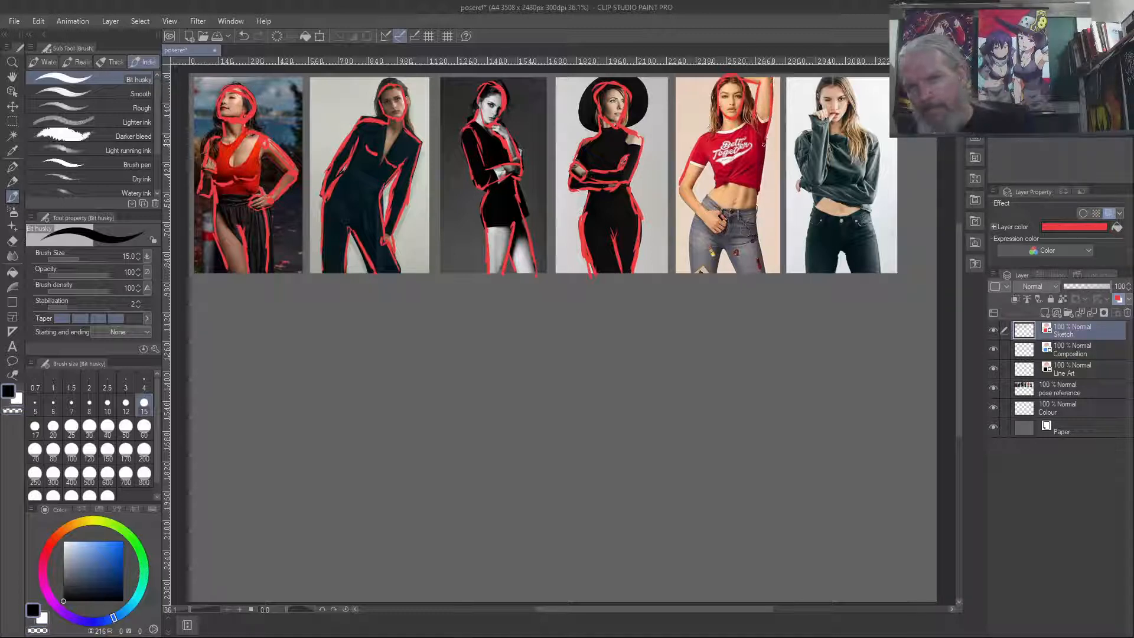
pyautogui.moveTo(763, 145); pyautogui.dragTo(755, 252)
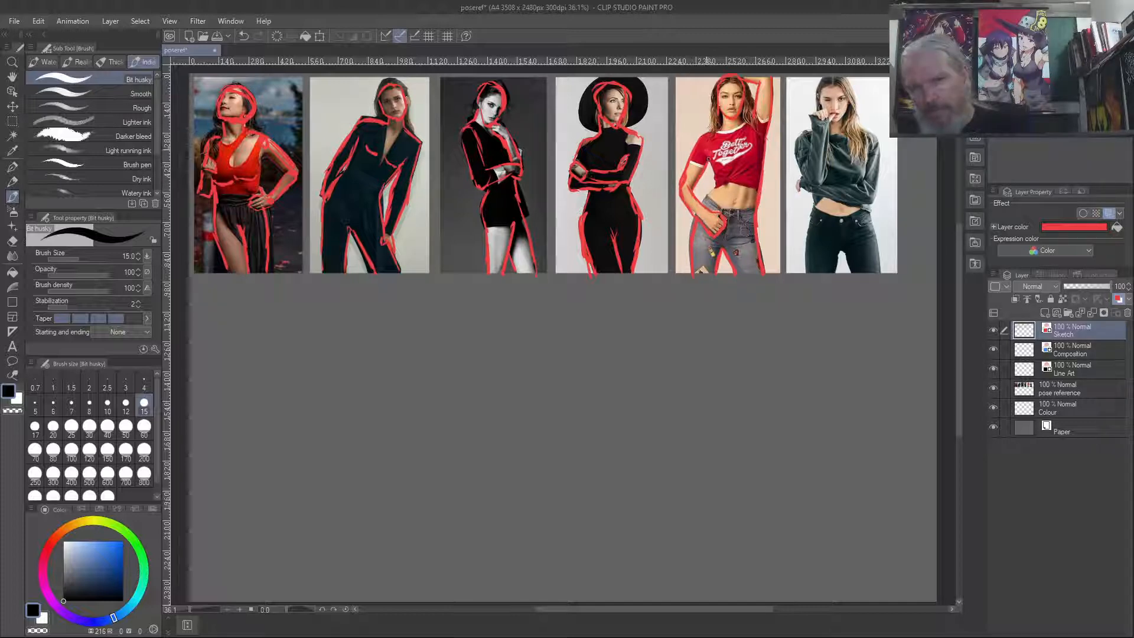
pyautogui.moveTo(716, 157); pyautogui.dragTo(708, 191)
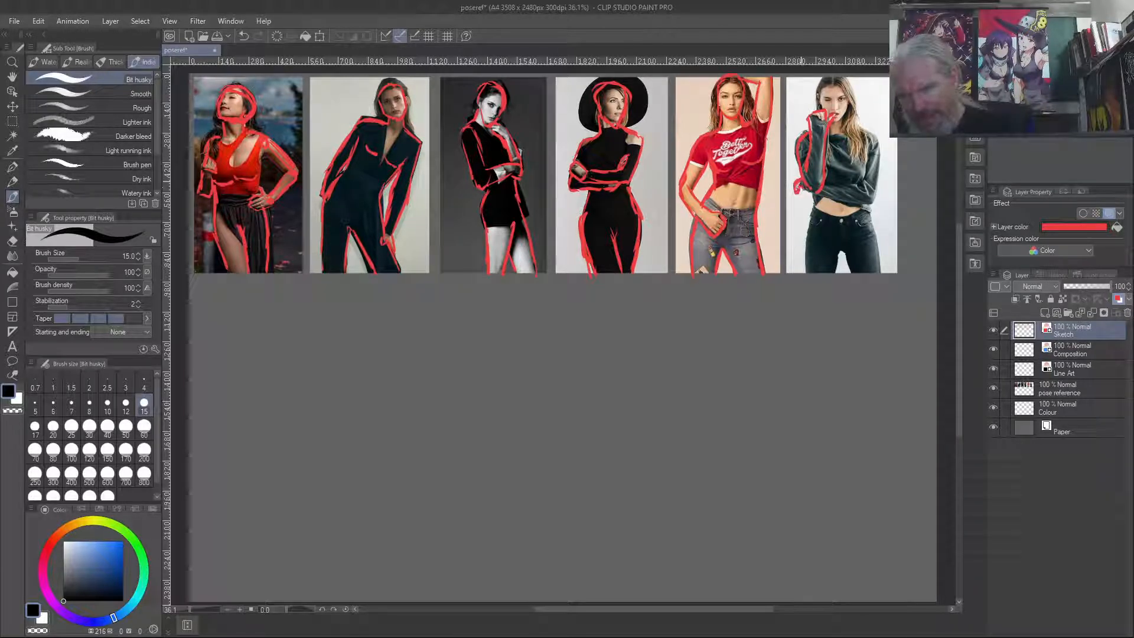
# Trace the sixth woman's jacket hem, arm, legs and head, and draw a ground line along the bottom edge of all six photos.
pyautogui.moveTo(818, 194); pyautogui.dragTo(882, 199)
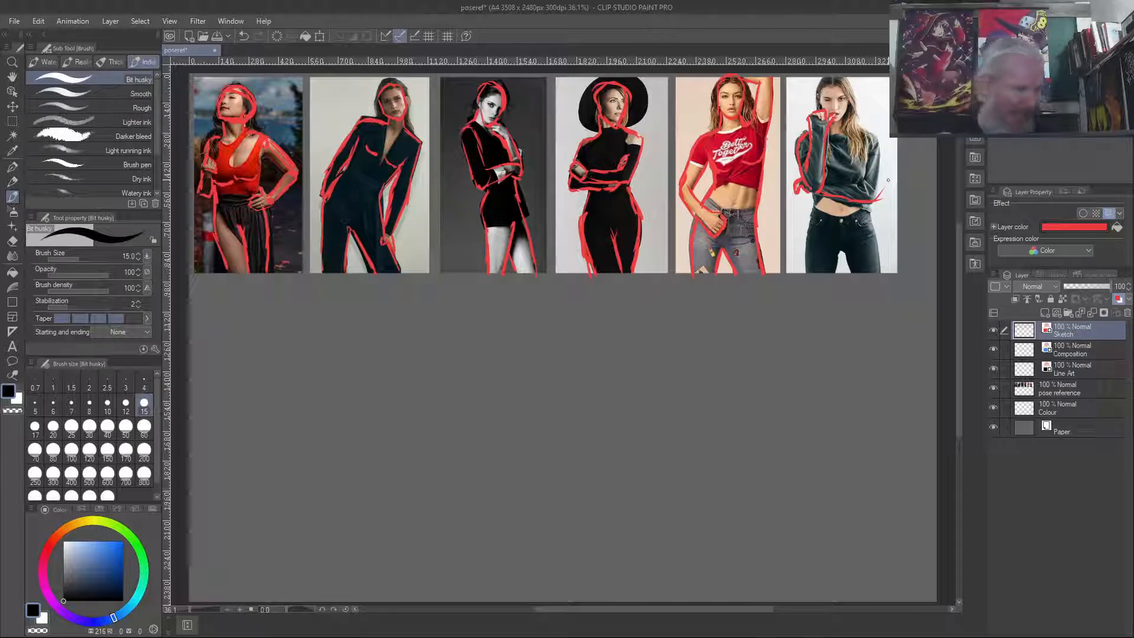
pyautogui.moveTo(872, 145); pyautogui.dragTo(881, 194)
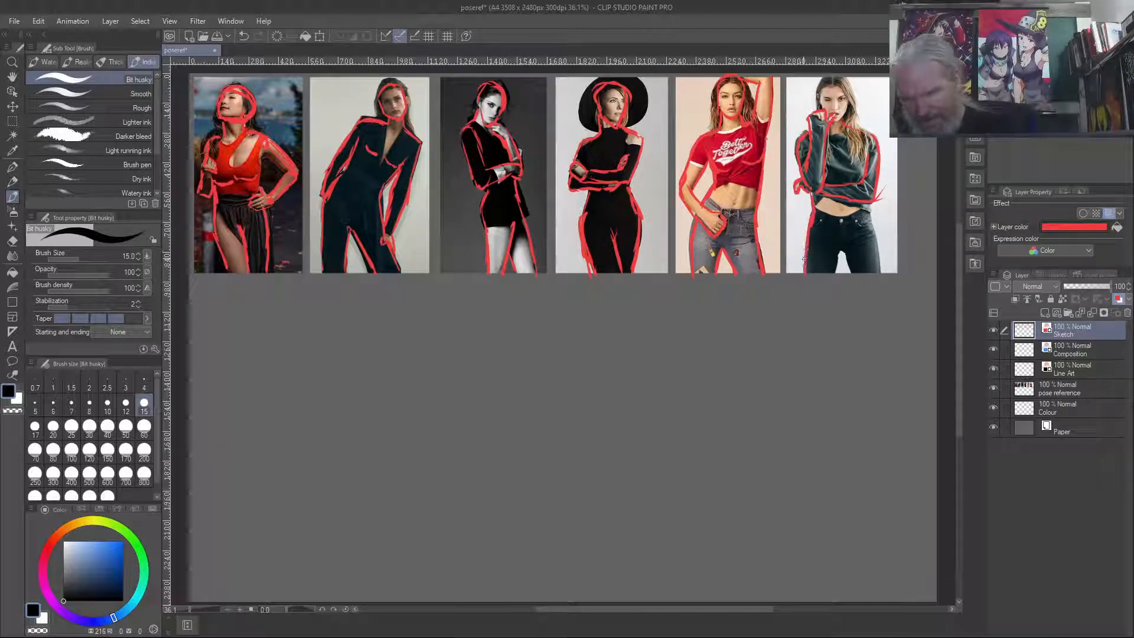
pyautogui.moveTo(839, 252); pyautogui.dragTo(833, 267)
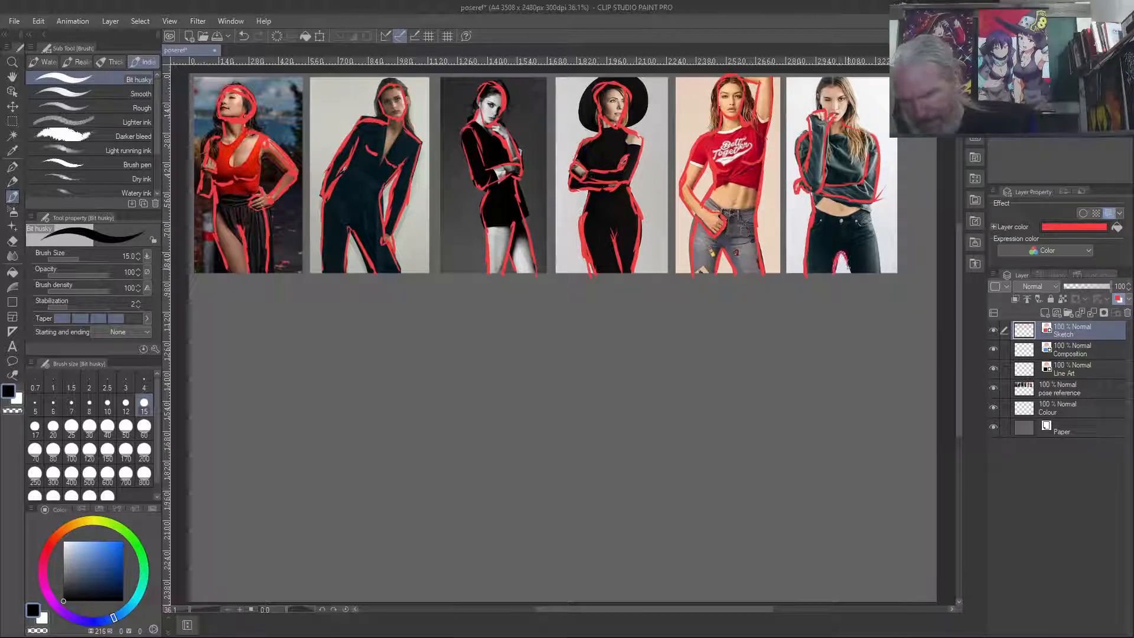
pyautogui.moveTo(876, 251); pyautogui.dragTo(874, 227)
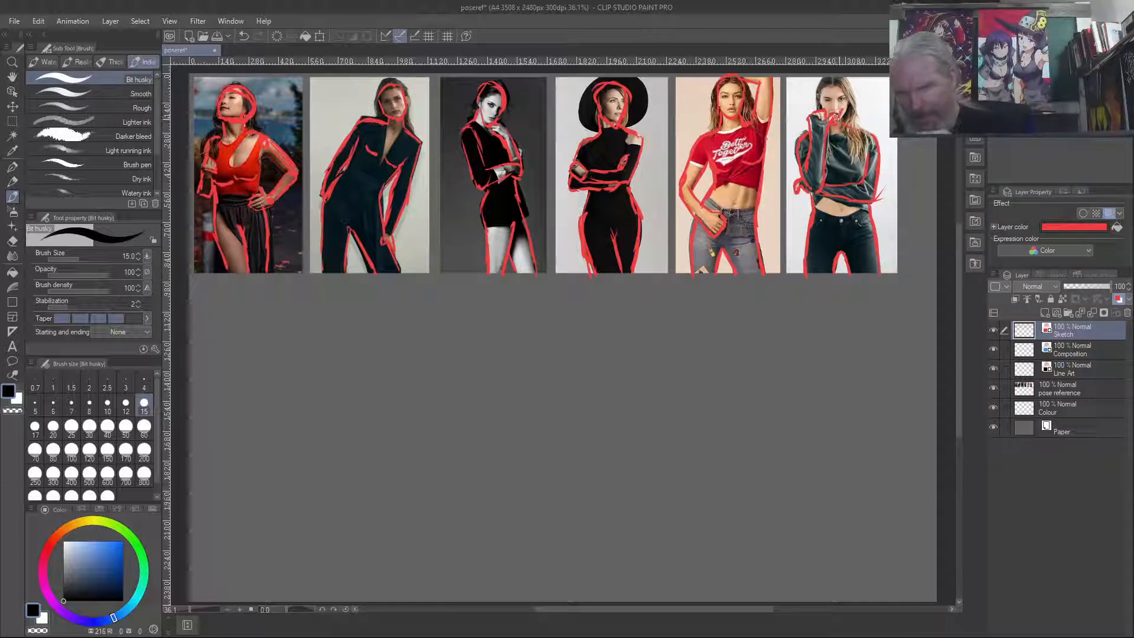
pyautogui.moveTo(843, 78); pyautogui.dragTo(839, 98)
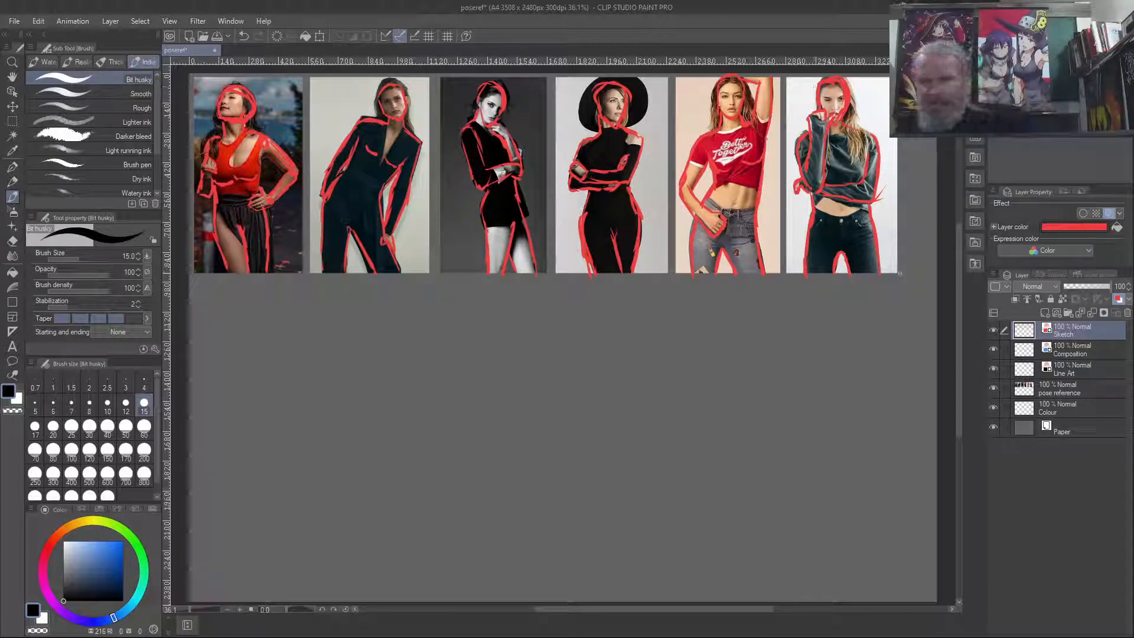
pyautogui.moveTo(832, 273); pyautogui.dragTo(709, 274)
pyautogui.moveTo(397, 272); pyautogui.dragTo(190, 277)
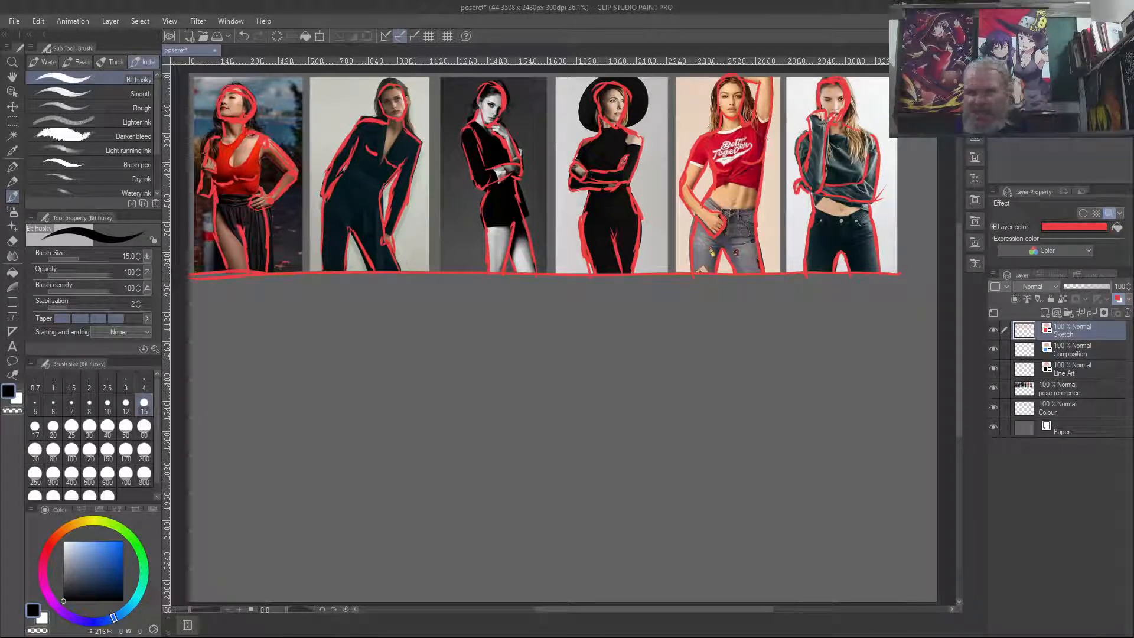
# Toggle the pose reference layer to compare the traced outlines with the photos, leaving the layer hidden.
pyautogui.click(997, 387)
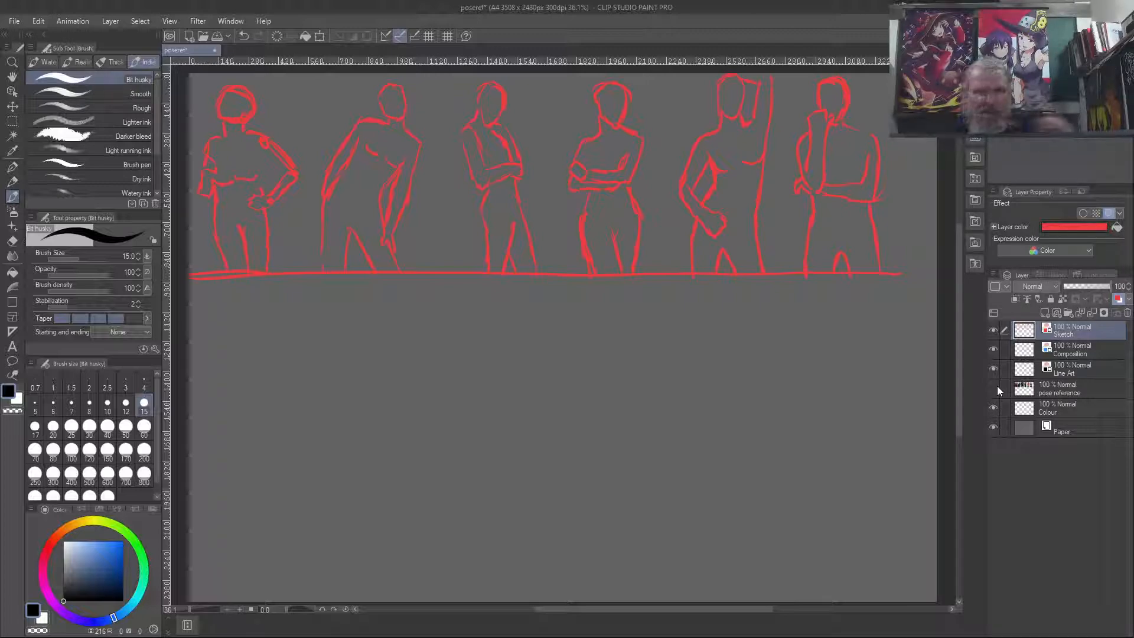
pyautogui.click(996, 387)
pyautogui.click(996, 388)
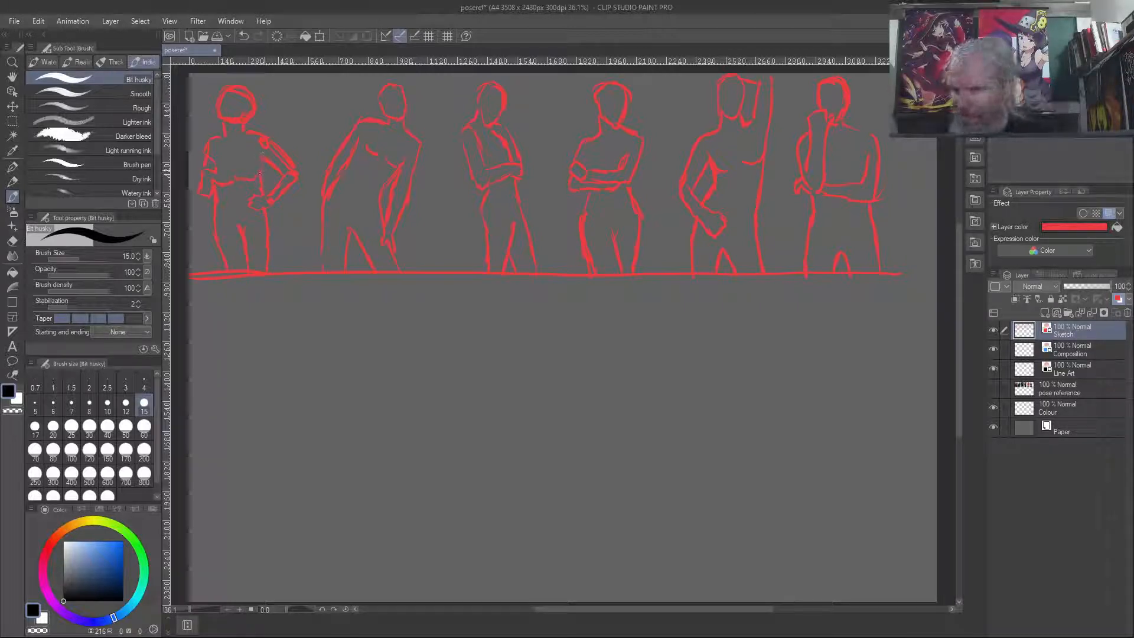
pyautogui.click(993, 388)
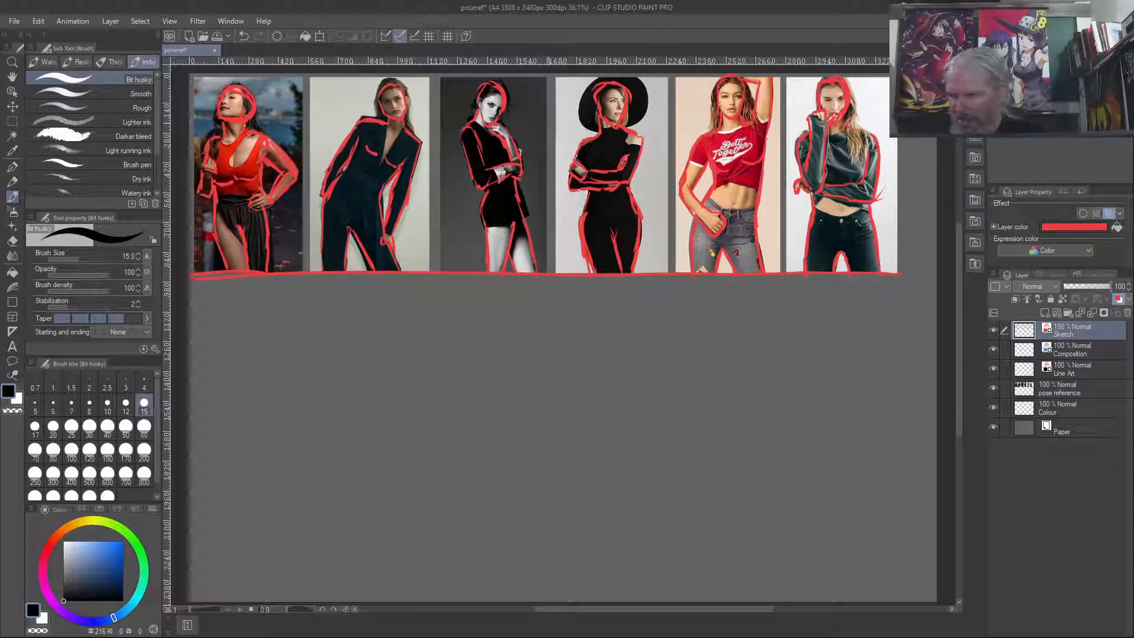
pyautogui.click(992, 388)
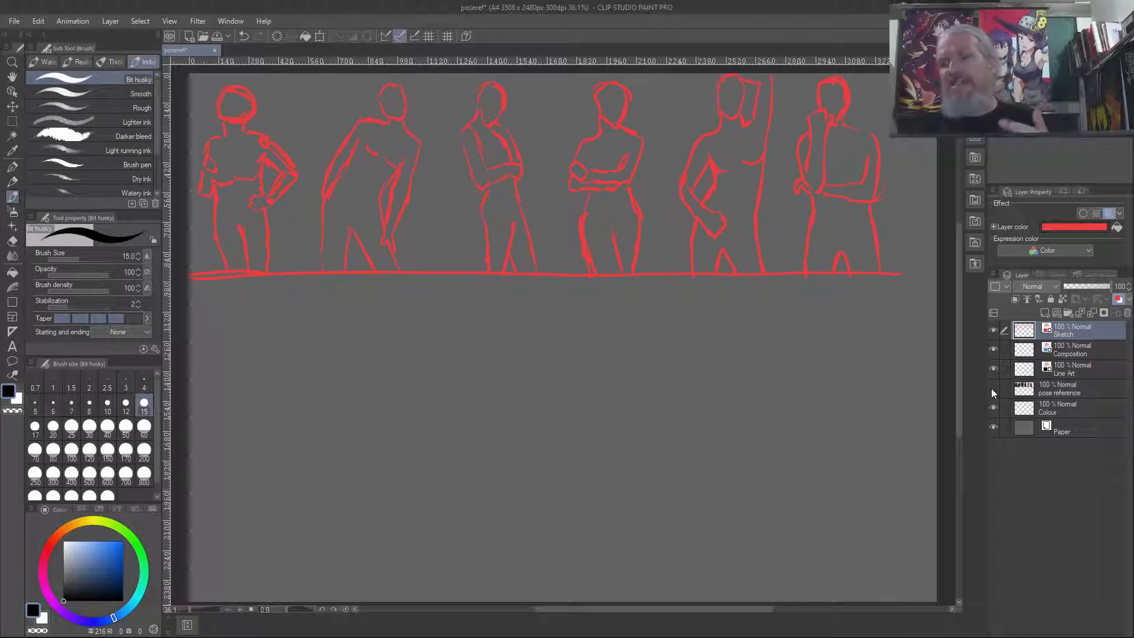
pyautogui.click(992, 389)
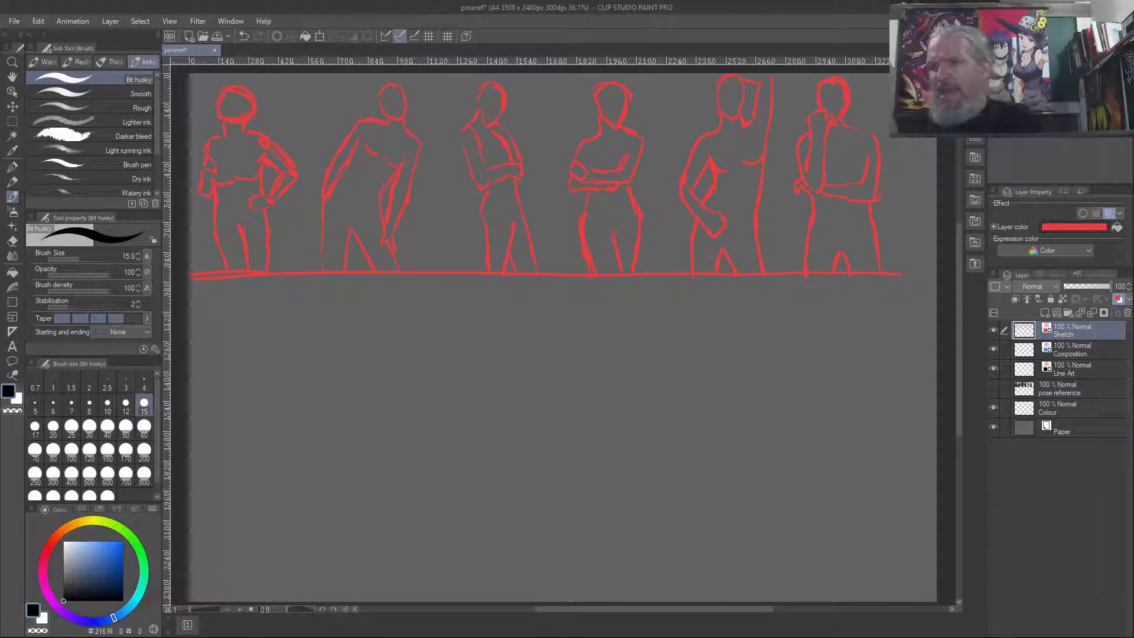
# Add the female 3D drawing figure Ver.2 from the 3D body type materials to the canvas and collapse the material list.
pyautogui.click(974, 263)
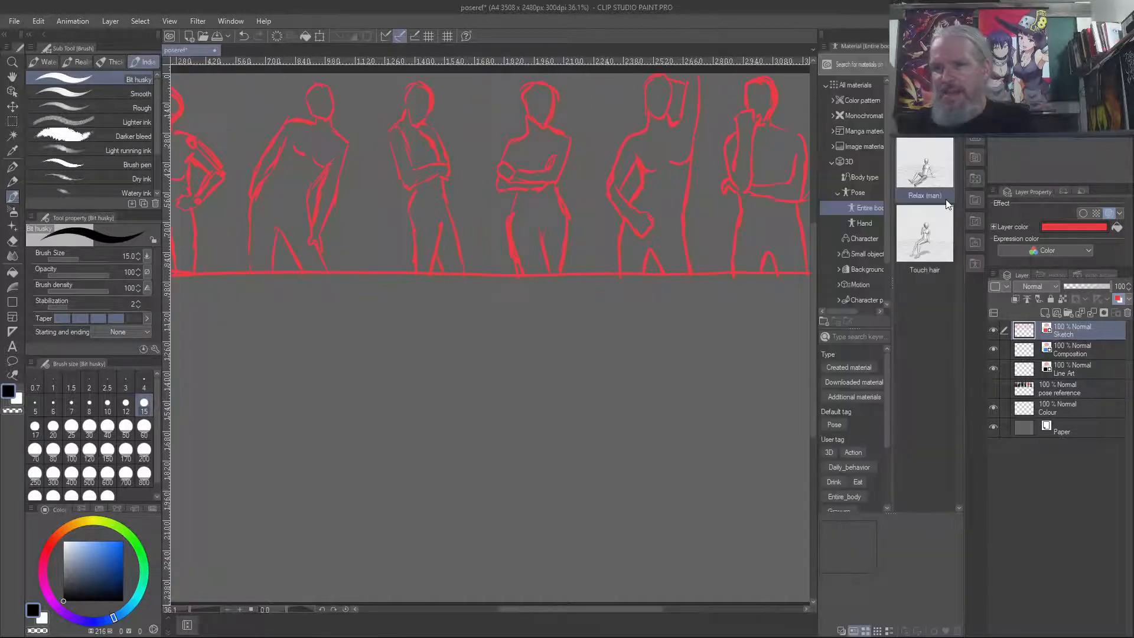
pyautogui.click(868, 178)
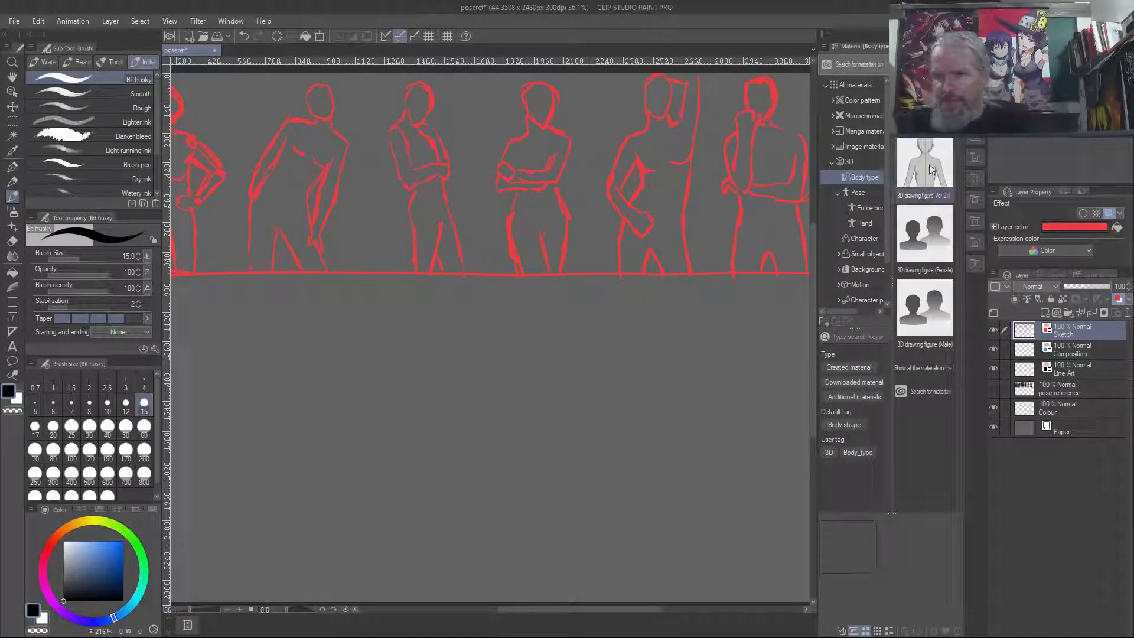
pyautogui.moveTo(930, 171)
pyautogui.mouseDown()
pyautogui.moveTo(577, 242)
pyautogui.moveTo(576, 324)
pyautogui.mouseUp()
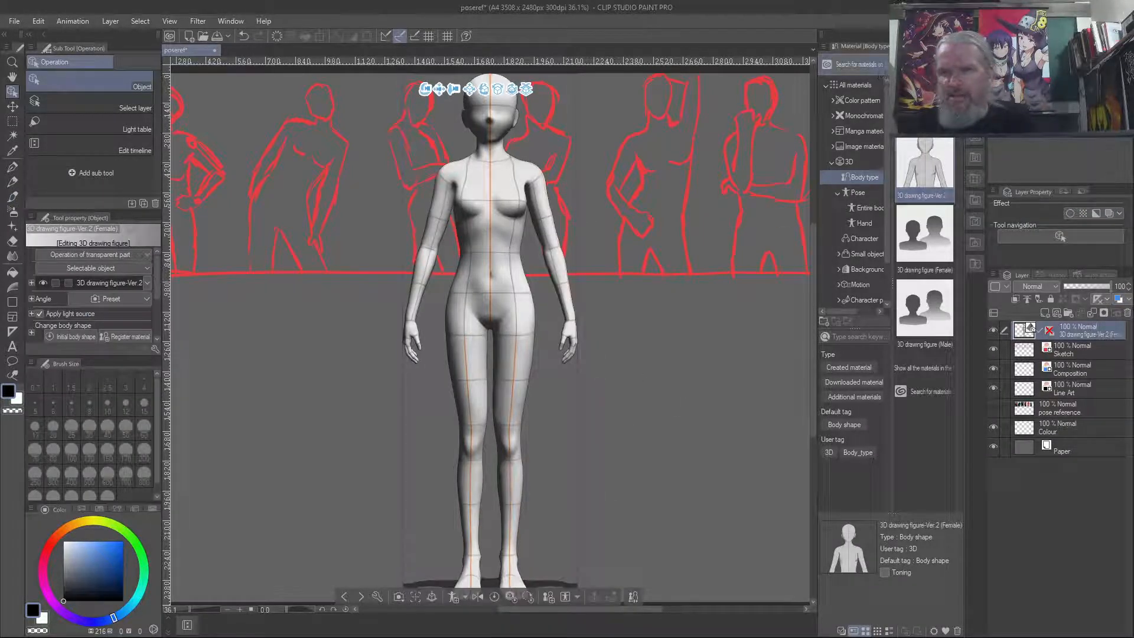
pyautogui.click(959, 34)
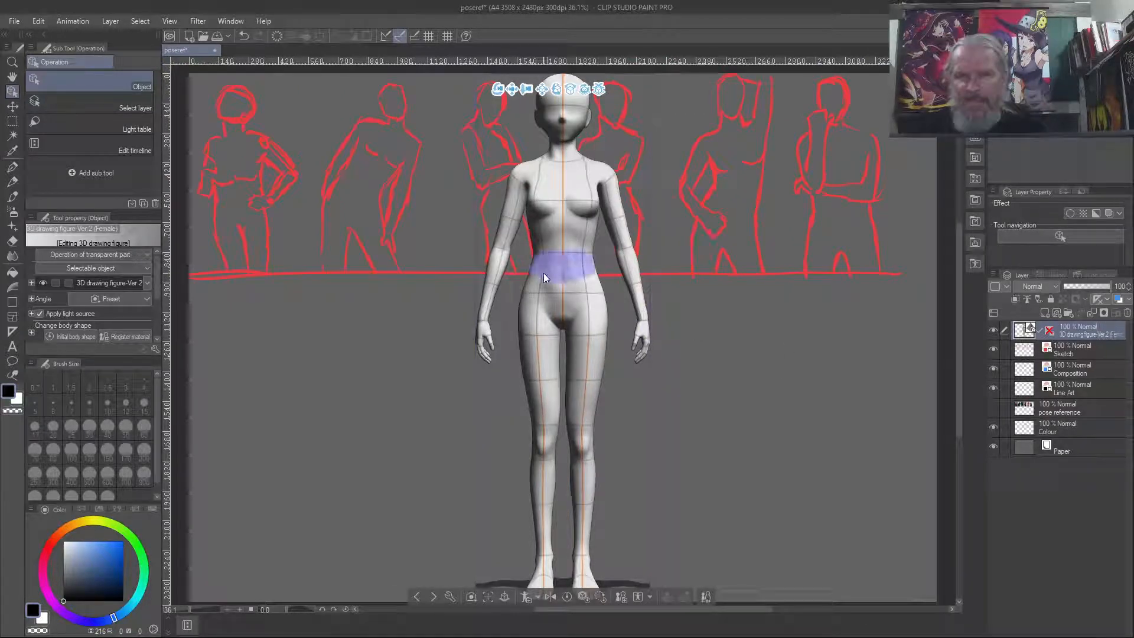
# Move the 3D figure across the canvas onto the sixth woman's outline.
pyautogui.moveTo(509, 137)
pyautogui.mouseDown()
pyautogui.moveTo(554, 138)
pyautogui.moveTo(517, 140)
pyautogui.mouseUp()
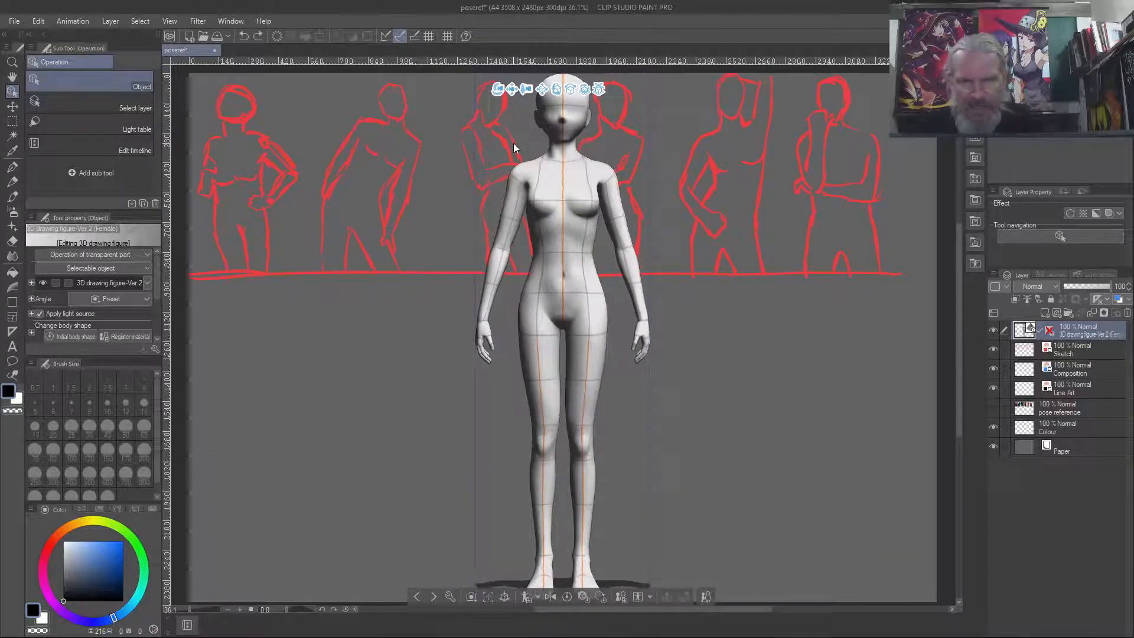
pyautogui.moveTo(533, 94); pyautogui.dragTo(828, 97)
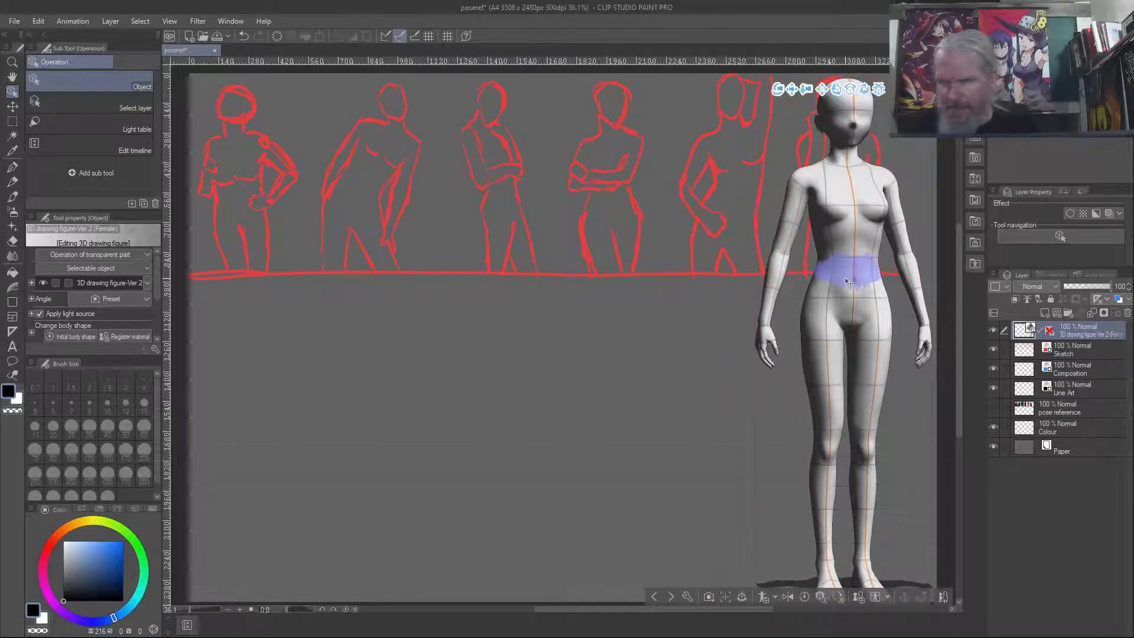
pyautogui.moveTo(788, 144)
pyautogui.mouseDown()
pyautogui.moveTo(749, 139)
pyautogui.moveTo(760, 140)
pyautogui.moveTo(757, 125)
pyautogui.moveTo(768, 136)
pyautogui.mouseUp()
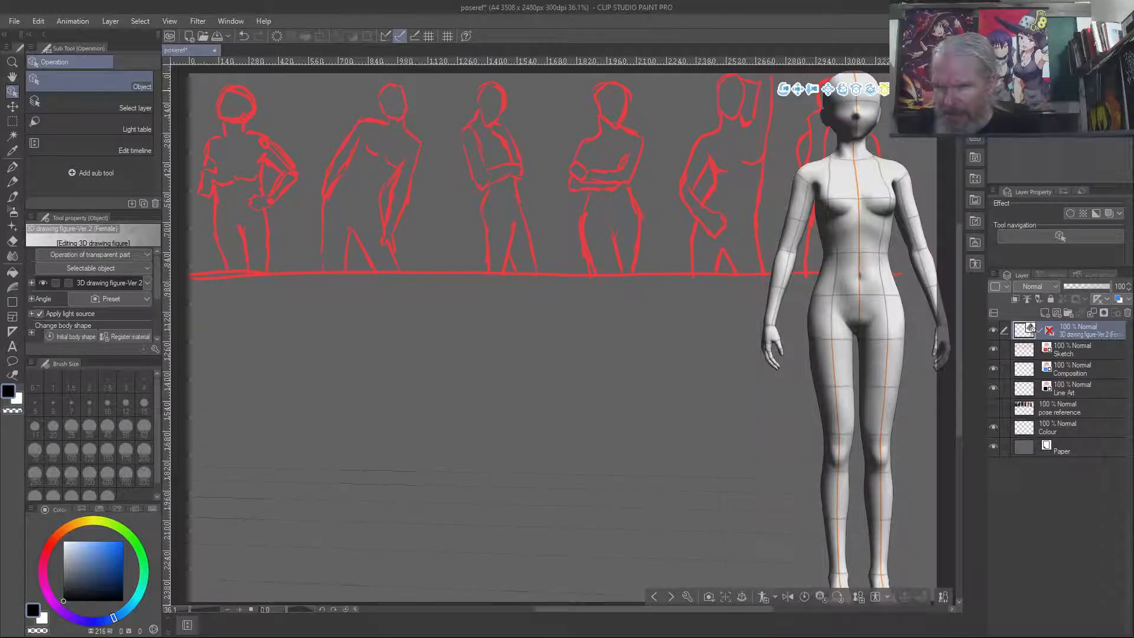
pyautogui.moveTo(884, 89); pyautogui.dragTo(891, 83)
pyautogui.hotkey('ctrl', 'z')
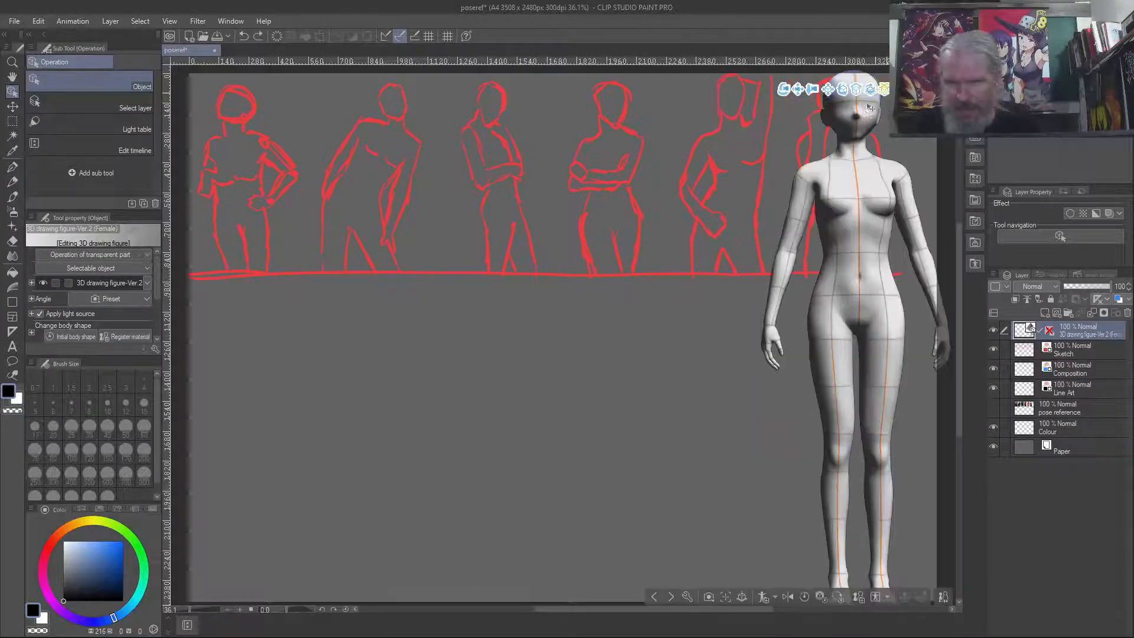
# Shrink the 3D figure in the view and align its head and shoulders with the sixth woman's outline.
pyautogui.moveTo(812, 89); pyautogui.dragTo(817, 47)
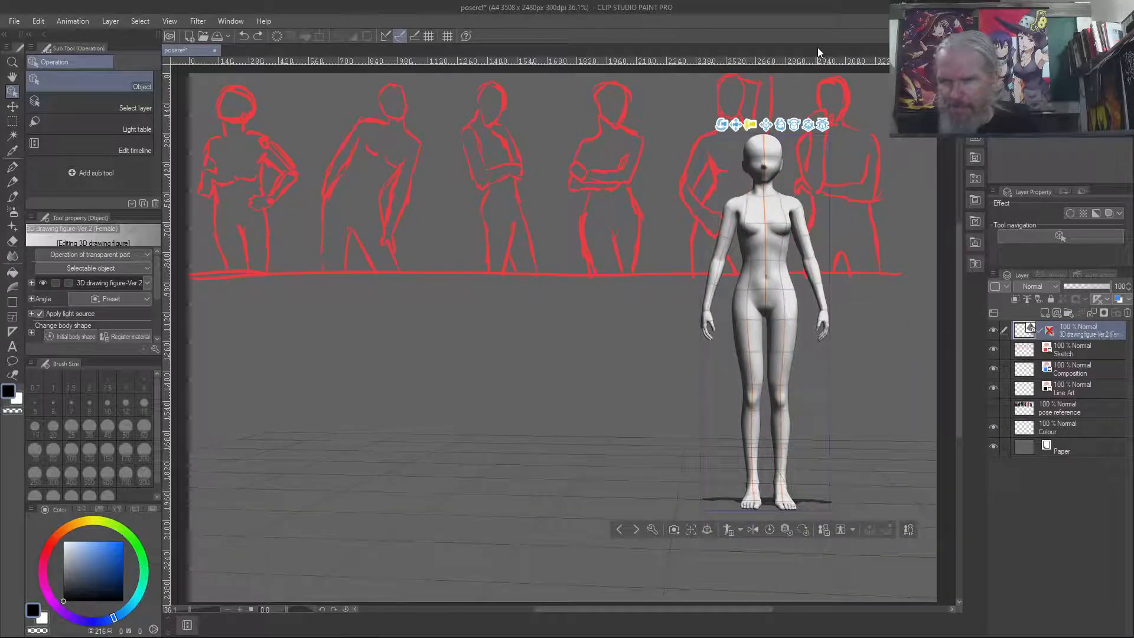
pyautogui.moveTo(814, 174); pyautogui.dragTo(834, 185)
pyautogui.hotkey('ctrl', 'z')
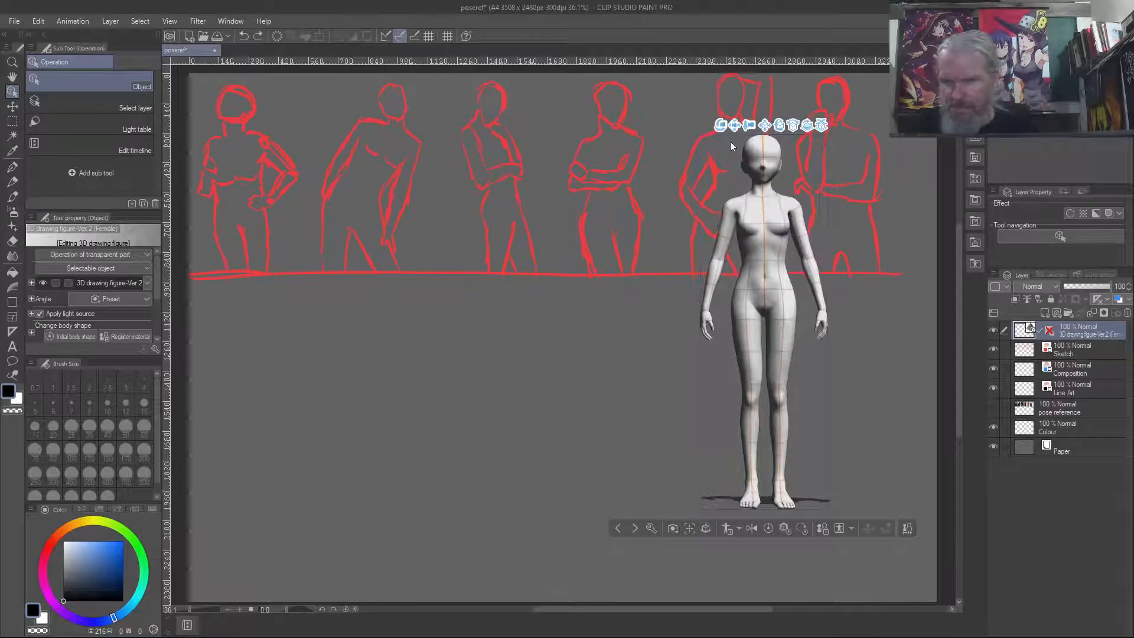
pyautogui.moveTo(769, 125); pyautogui.dragTo(836, 66)
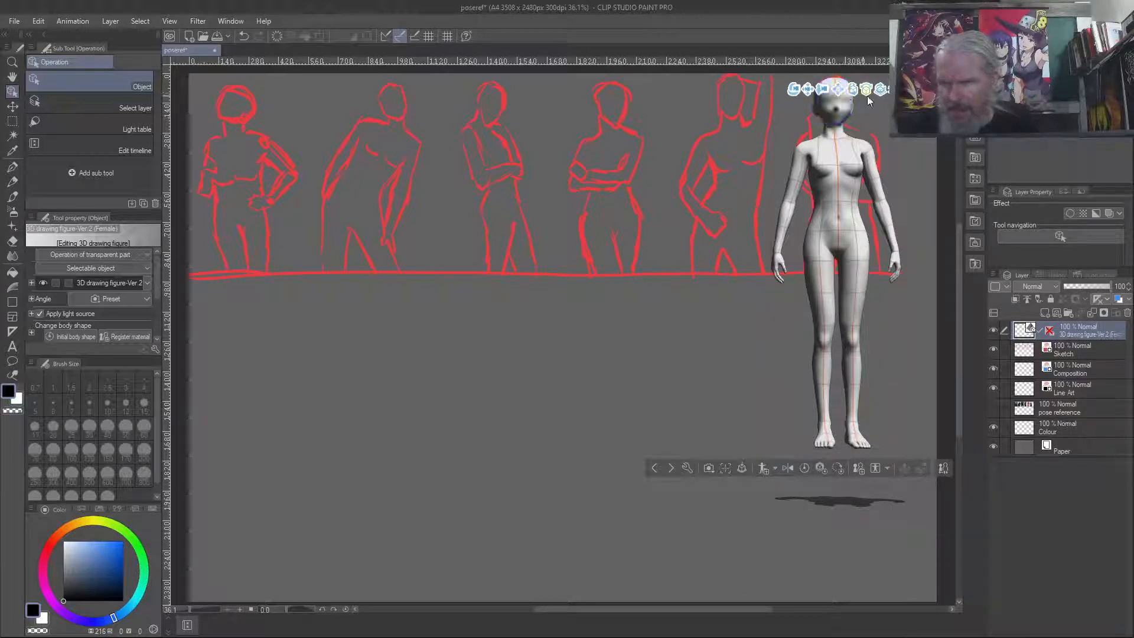
pyautogui.moveTo(824, 90)
pyautogui.mouseDown()
pyautogui.moveTo(861, 93)
pyautogui.moveTo(811, 99)
pyautogui.moveTo(821, 90)
pyautogui.mouseUp()
pyautogui.moveTo(821, 101); pyautogui.dragTo(840, 88)
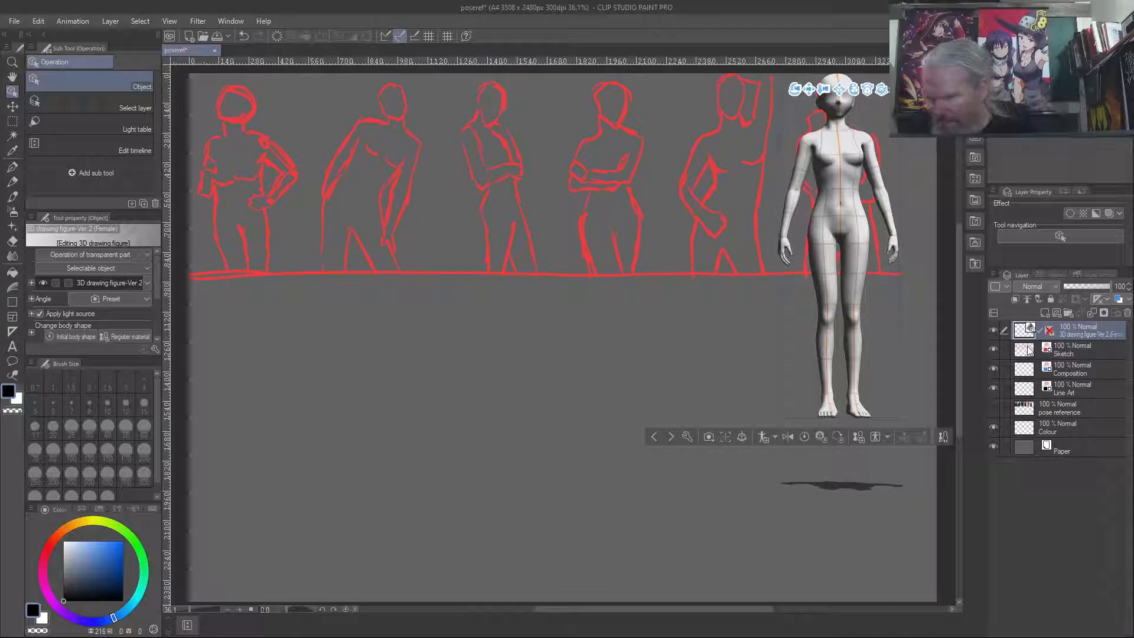
# Place the 3D figure layer below the Sketch layer and shift the figure's right leg slightly outward.
pyautogui.moveTo(1049, 333); pyautogui.dragTo(1064, 353)
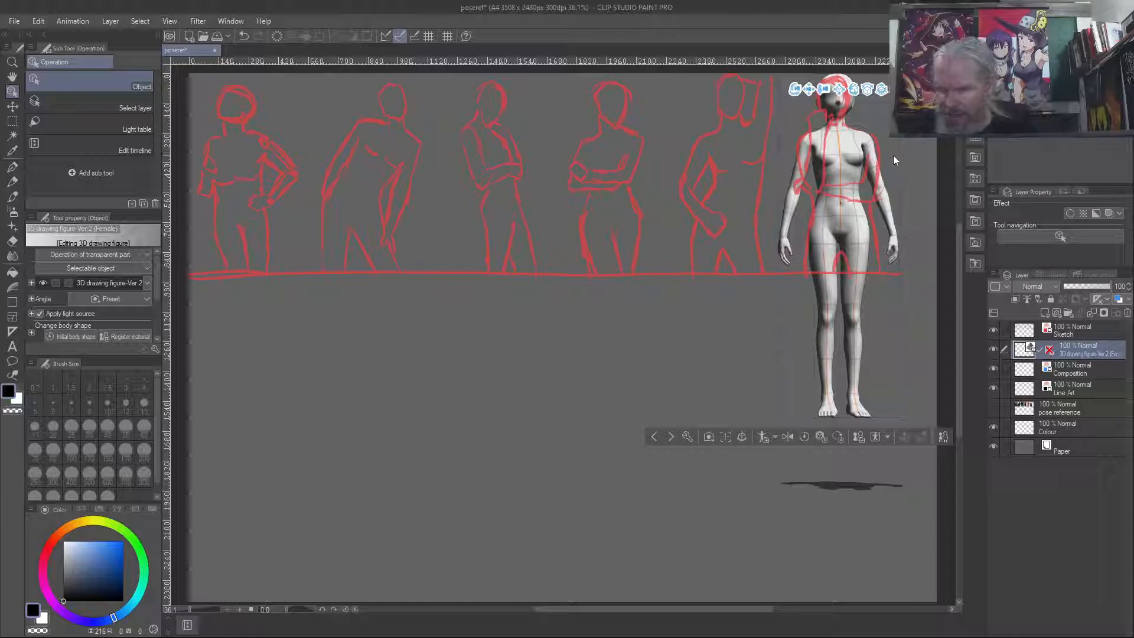
pyautogui.click(828, 297)
pyautogui.moveTo(828, 298); pyautogui.dragTo(825, 308)
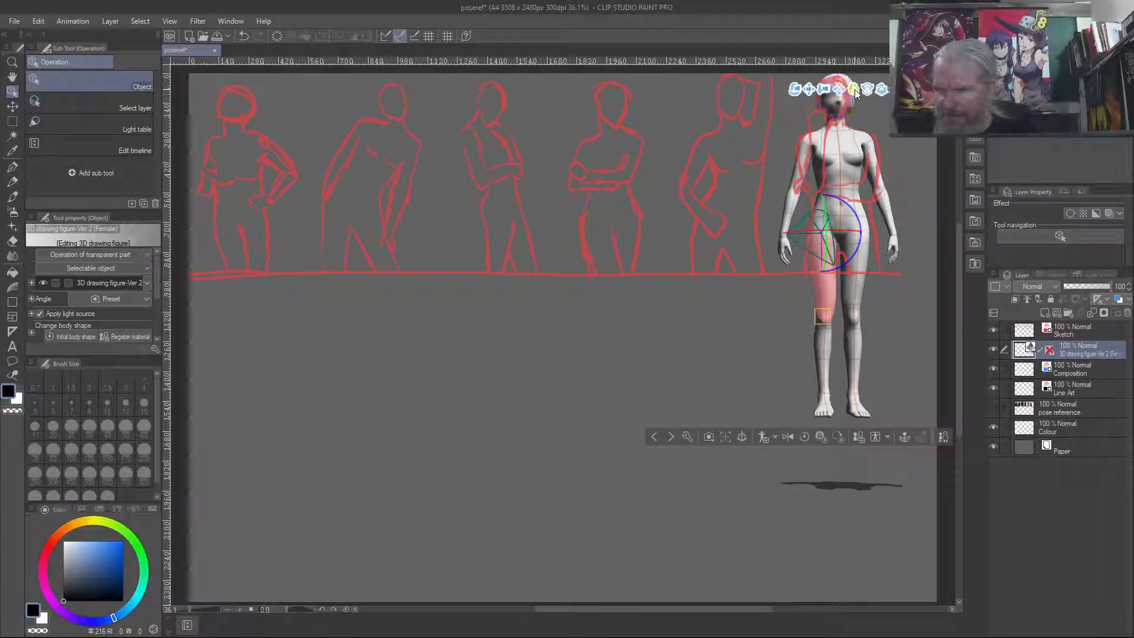
# Fine-tune the 3D figure's size and placement in the view to match the sixth woman's outline.
pyautogui.moveTo(828, 91); pyautogui.dragTo(827, 91)
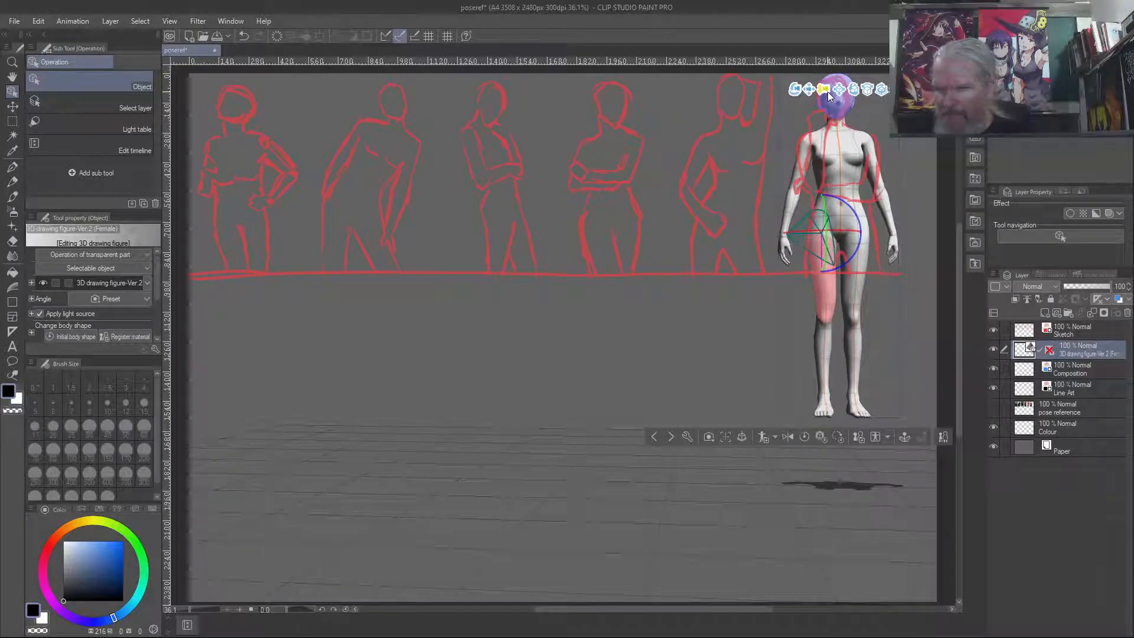
pyautogui.moveTo(827, 91)
pyautogui.mouseDown()
pyautogui.moveTo(846, 101)
pyautogui.moveTo(822, 97)
pyautogui.moveTo(840, 91)
pyautogui.mouseUp()
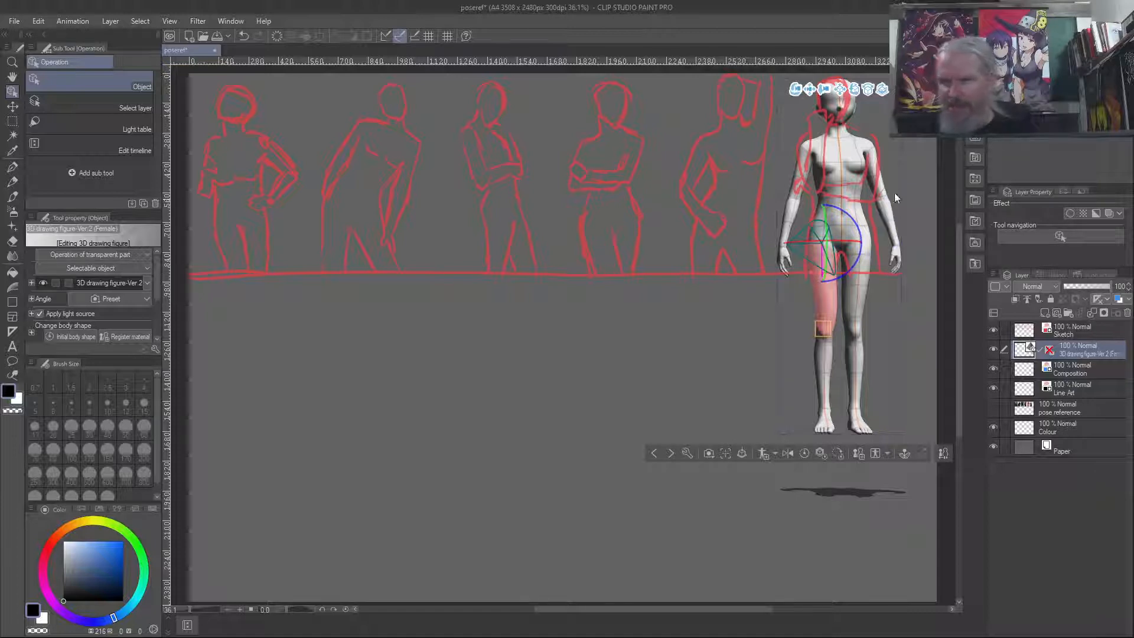
pyautogui.moveTo(877, 114); pyautogui.dragTo(836, 91)
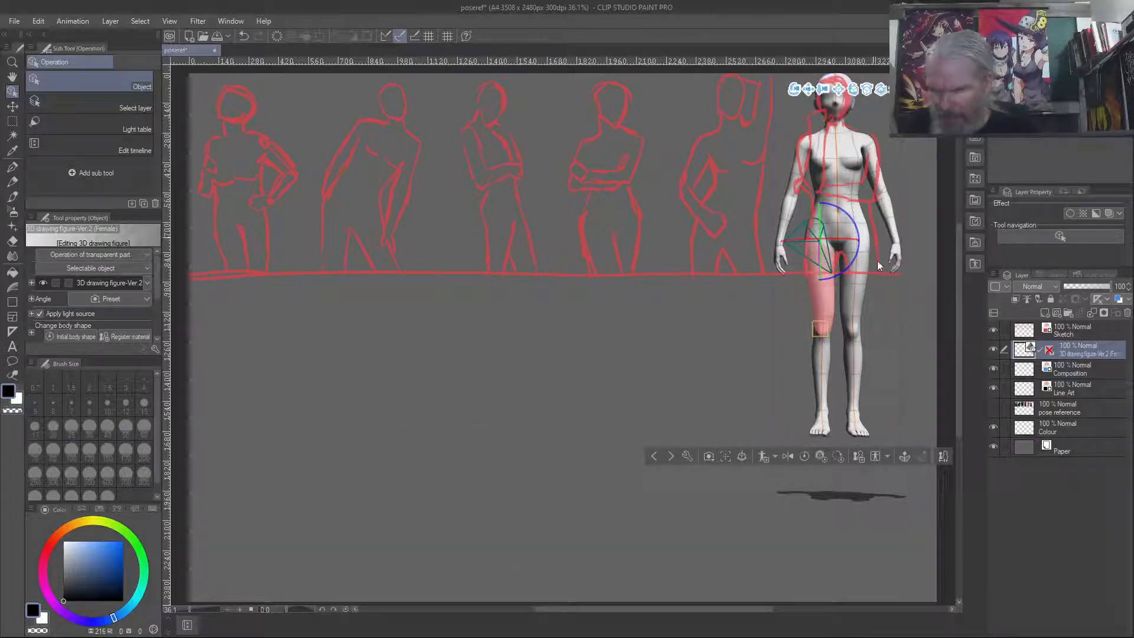
# Spread both of the 3D figure's legs outward from the hips to follow the sixth woman's stance.
pyautogui.click(866, 296)
pyautogui.moveTo(890, 272); pyautogui.dragTo(896, 264)
pyautogui.click(813, 280)
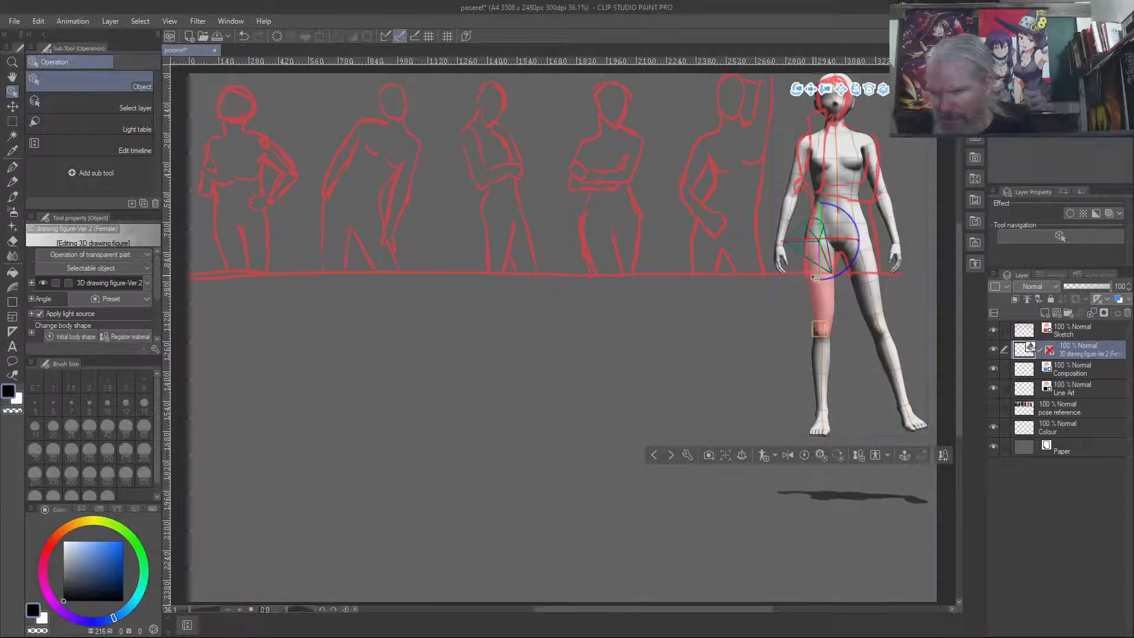
pyautogui.moveTo(852, 269); pyautogui.dragTo(852, 264)
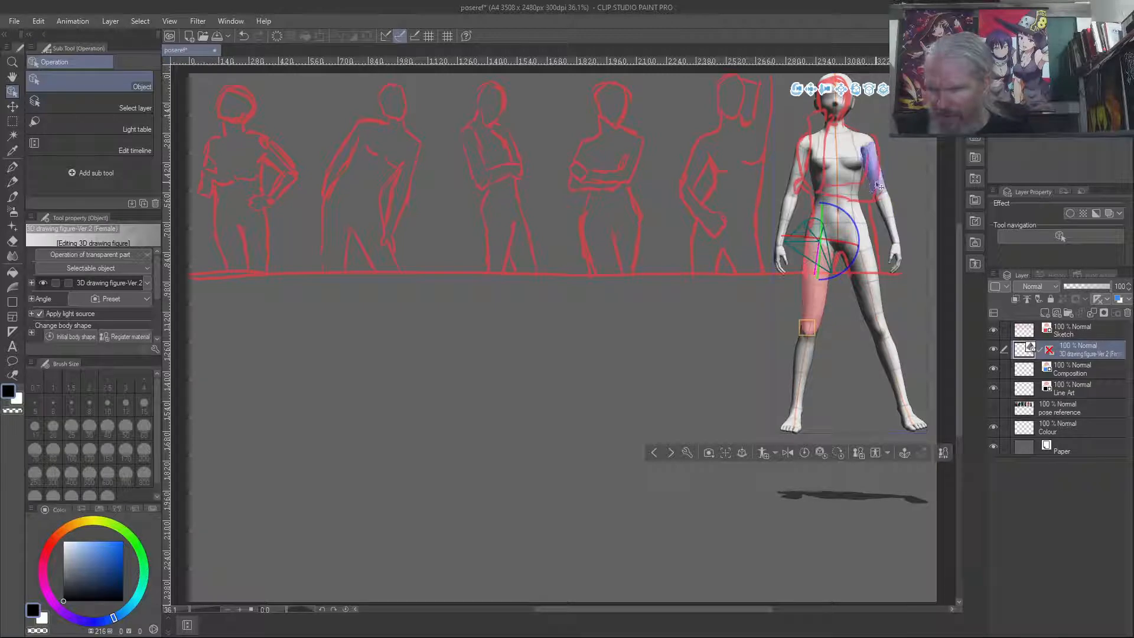
# Pose the 3D figure's left arm by rotating the upper arm inward and bending the forearm horizontally across the waist.
pyautogui.click(879, 186)
pyautogui.moveTo(907, 139); pyautogui.dragTo(881, 159)
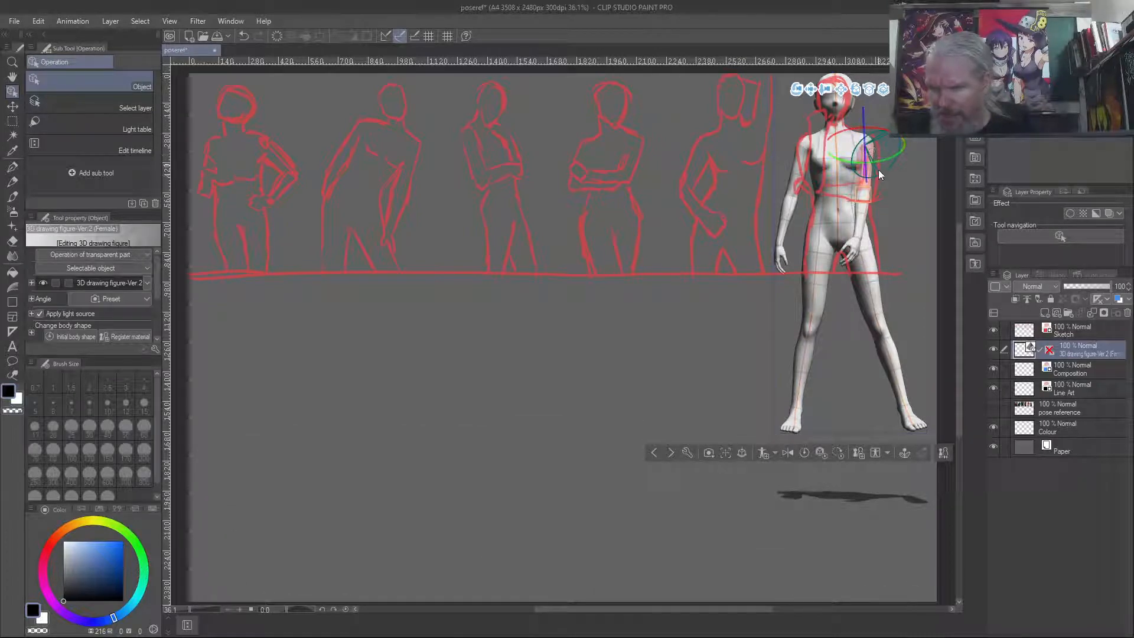
pyautogui.moveTo(893, 154); pyautogui.dragTo(895, 159)
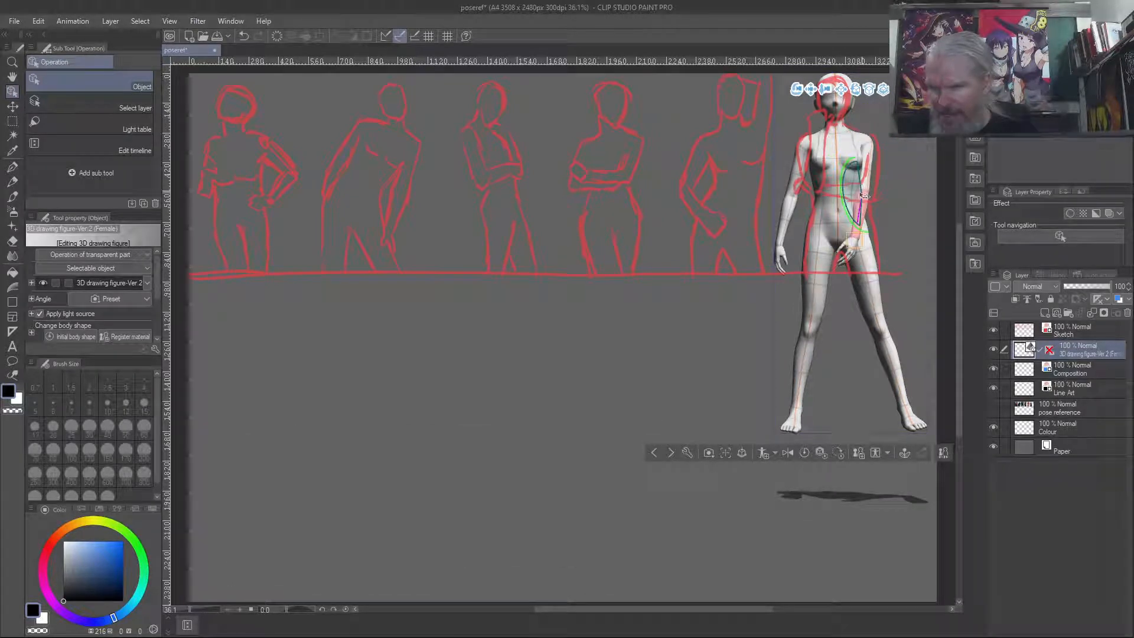
pyautogui.moveTo(846, 195); pyautogui.dragTo(846, 144)
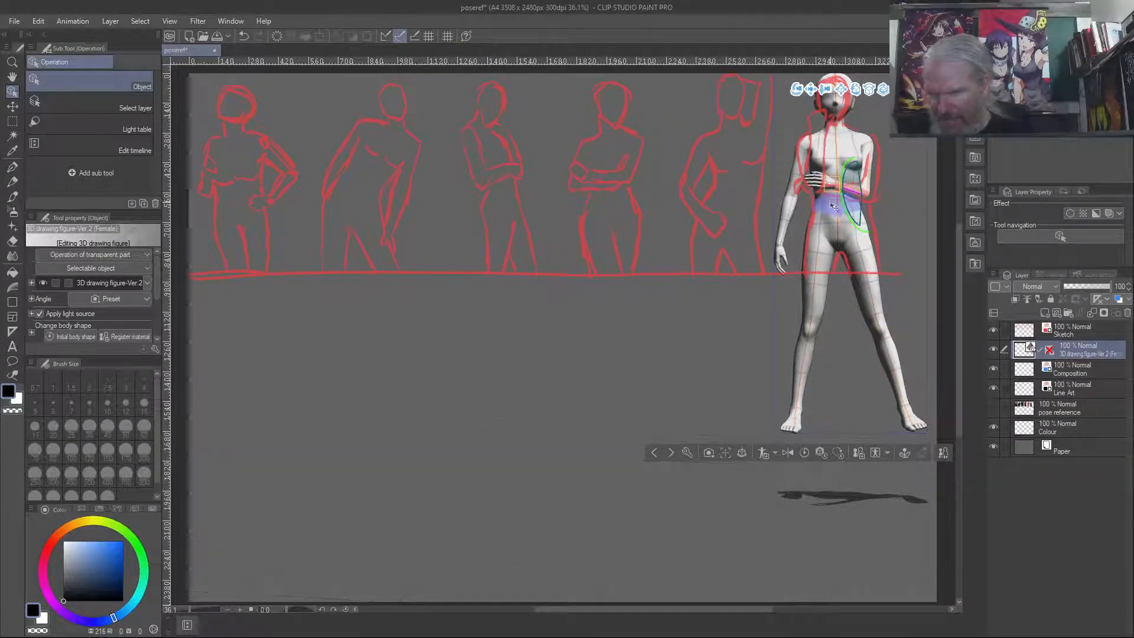
pyautogui.click(867, 172)
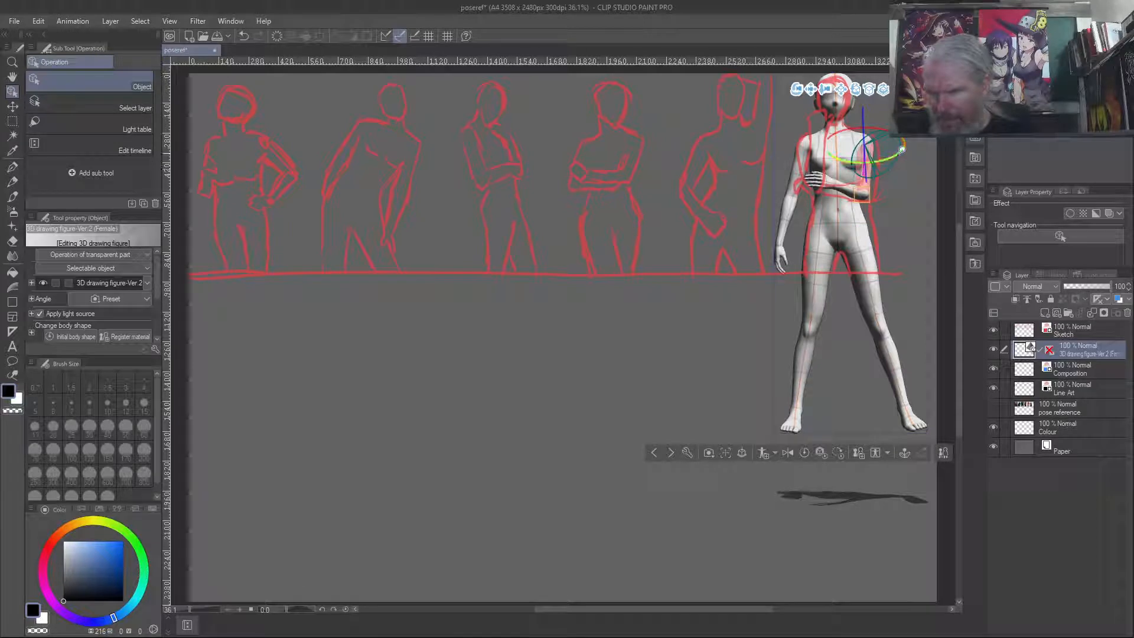
pyautogui.moveTo(901, 143); pyautogui.dragTo(887, 127)
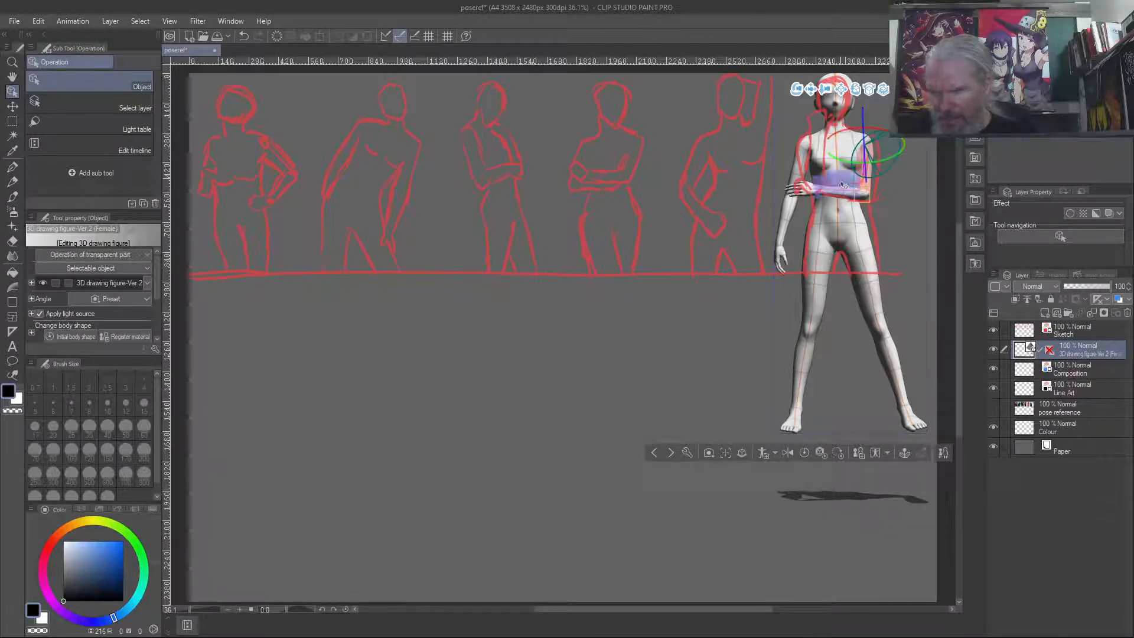
# Rotate the figure's left hand at the wrist so it points toward the hand in the sketched outline.
pyautogui.click(806, 197)
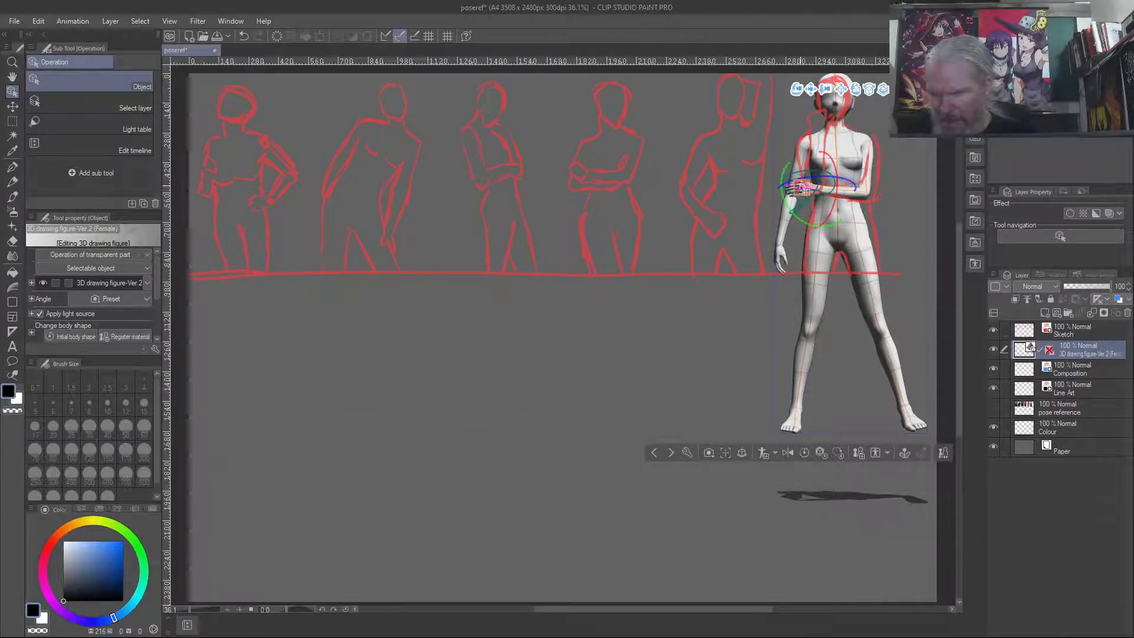
pyautogui.moveTo(811, 173); pyautogui.dragTo(835, 157)
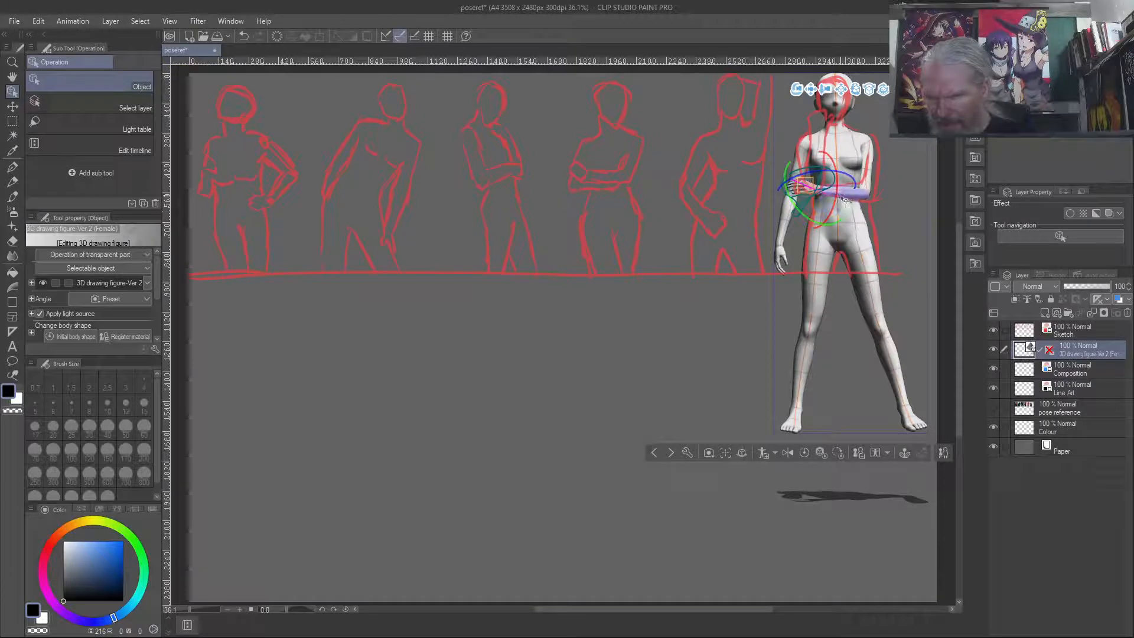
pyautogui.moveTo(837, 192); pyautogui.dragTo(855, 163)
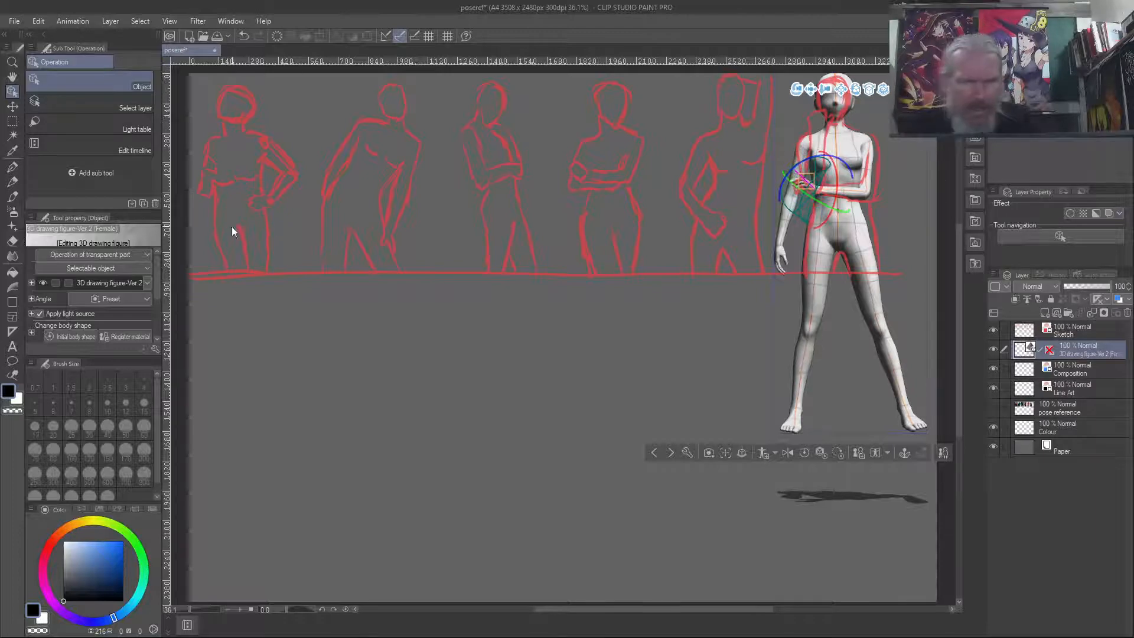
# Examine closely how the 3D figure's head, shoulders and folded arm fit the sixth woman's outline.
pyautogui.click(12, 61)
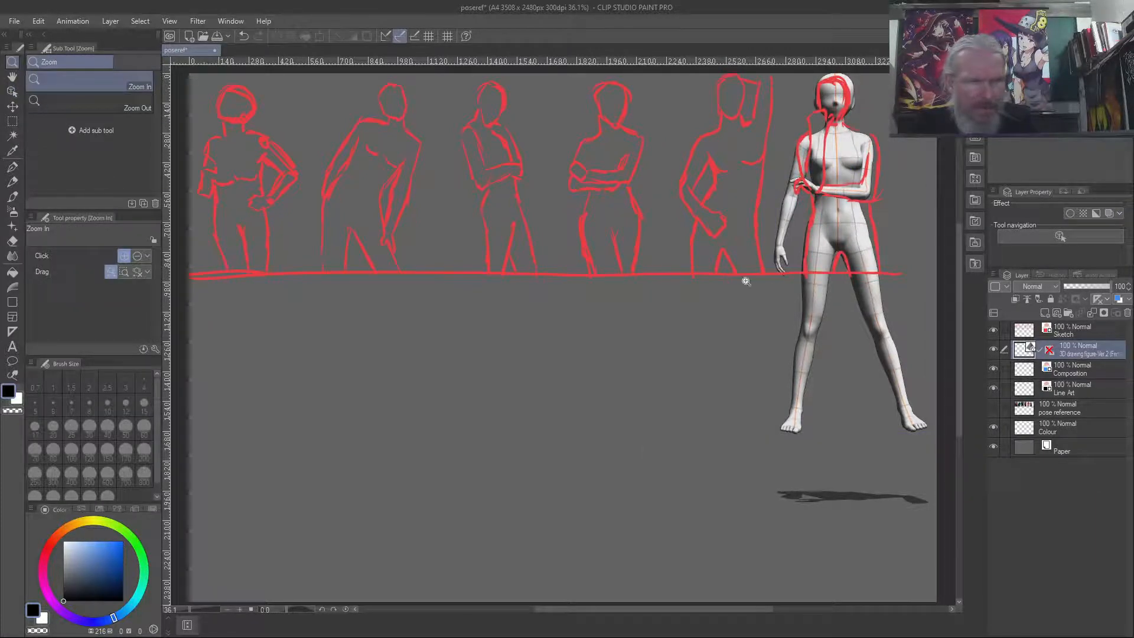
pyautogui.click(873, 175)
pyautogui.click(873, 175)
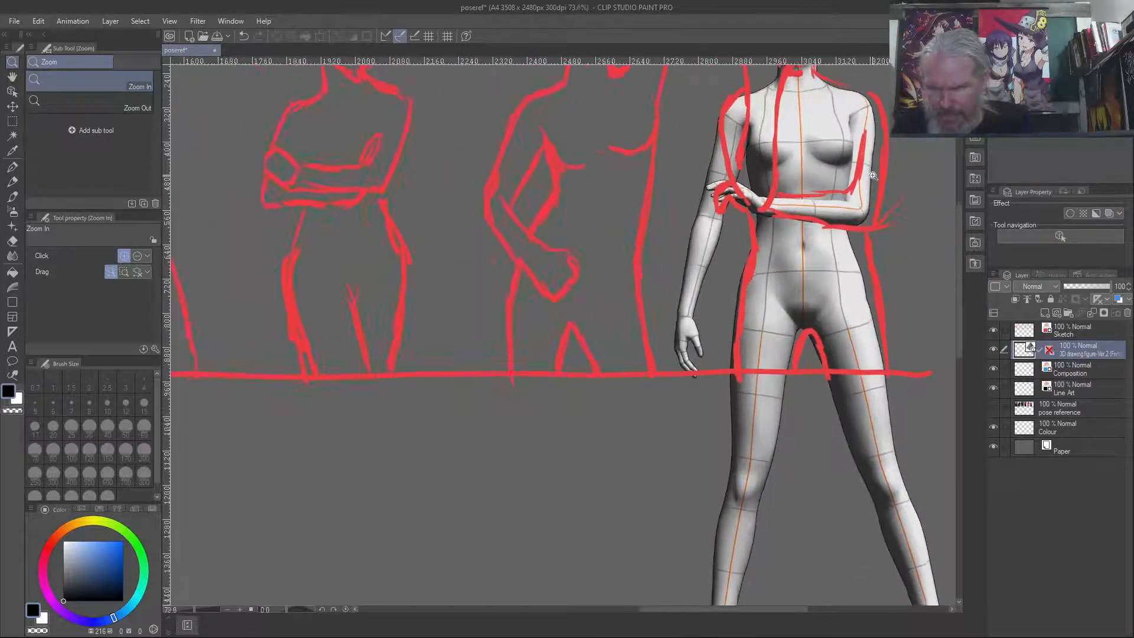
pyautogui.click(873, 175)
pyautogui.keyDown('alt'); pyautogui.click(872, 175); pyautogui.keyUp('alt')
pyautogui.keyDown('alt'); pyautogui.click(873, 175); pyautogui.keyUp('alt')
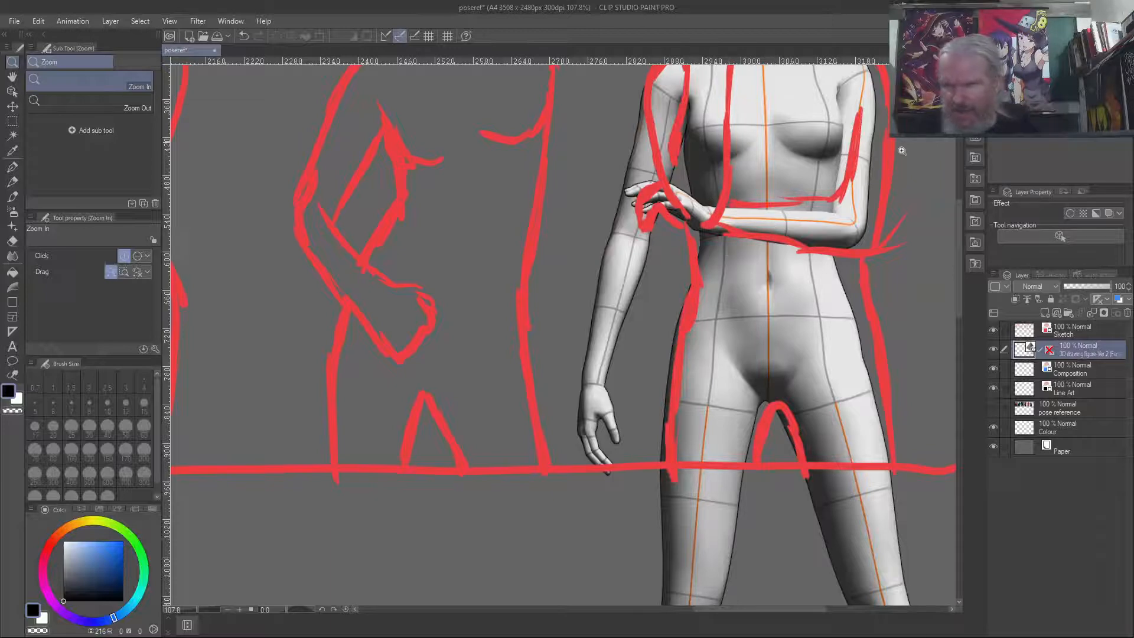
pyautogui.moveTo(956, 282); pyautogui.dragTo(957, 243)
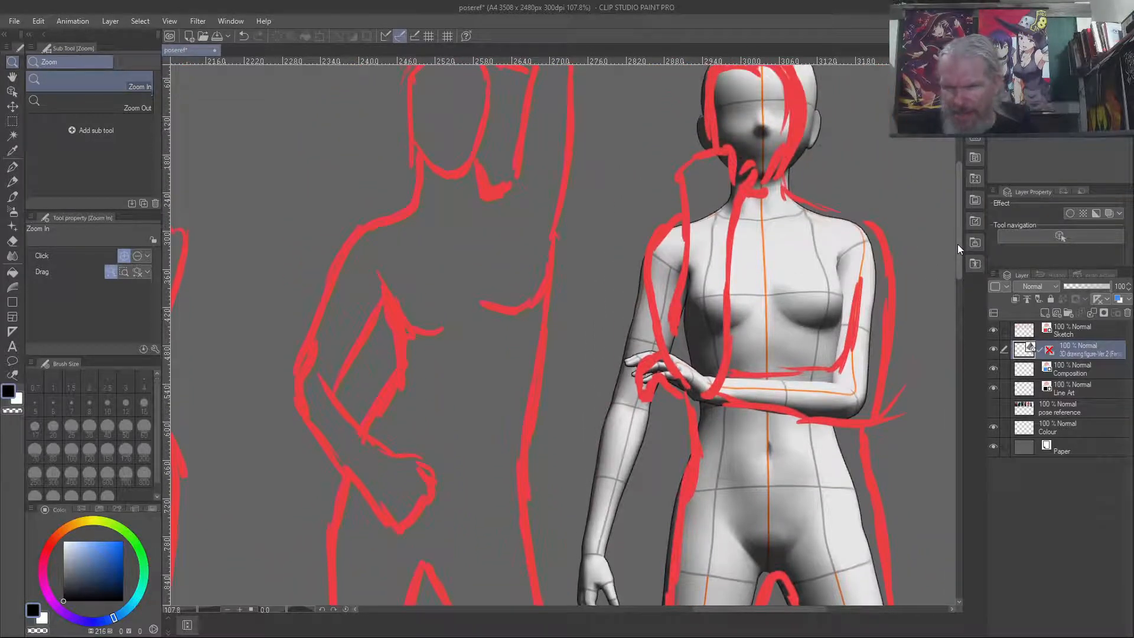
pyautogui.click(811, 97)
pyautogui.moveTo(811, 156); pyautogui.dragTo(810, 159)
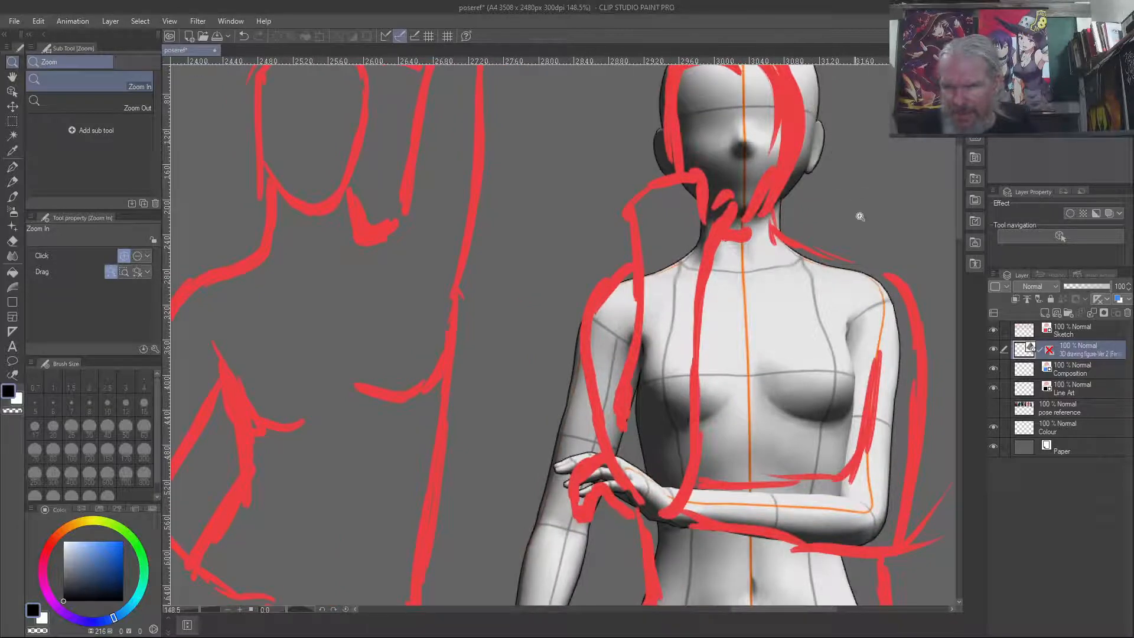
pyautogui.moveTo(958, 210); pyautogui.dragTo(957, 209)
pyautogui.scroll(-3, 912, 208)
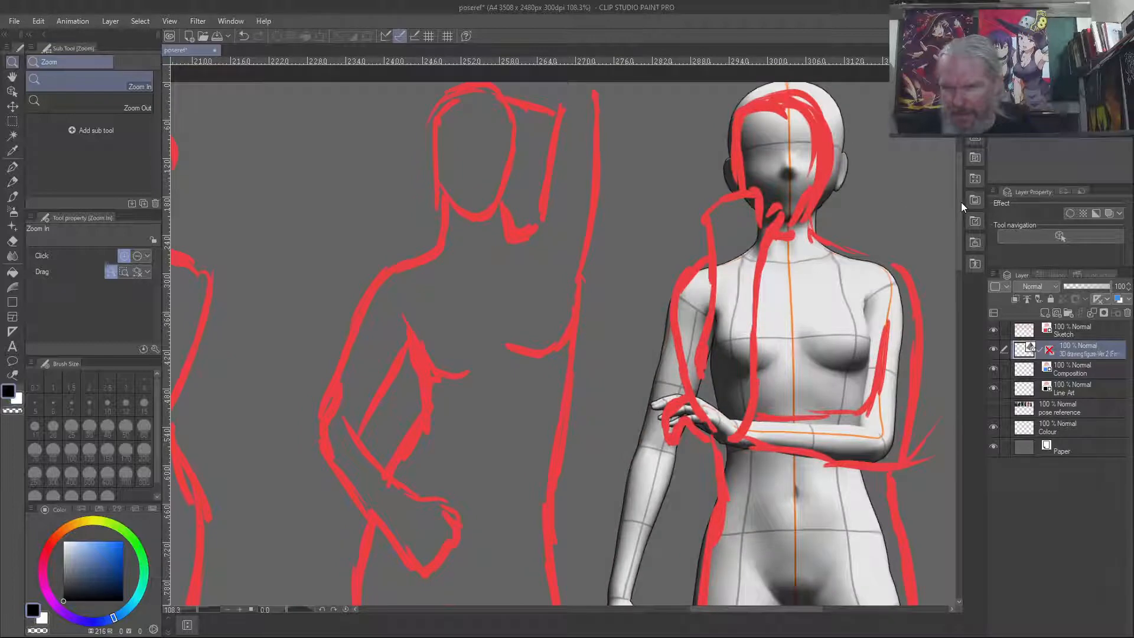
pyautogui.moveTo(961, 204); pyautogui.dragTo(960, 211)
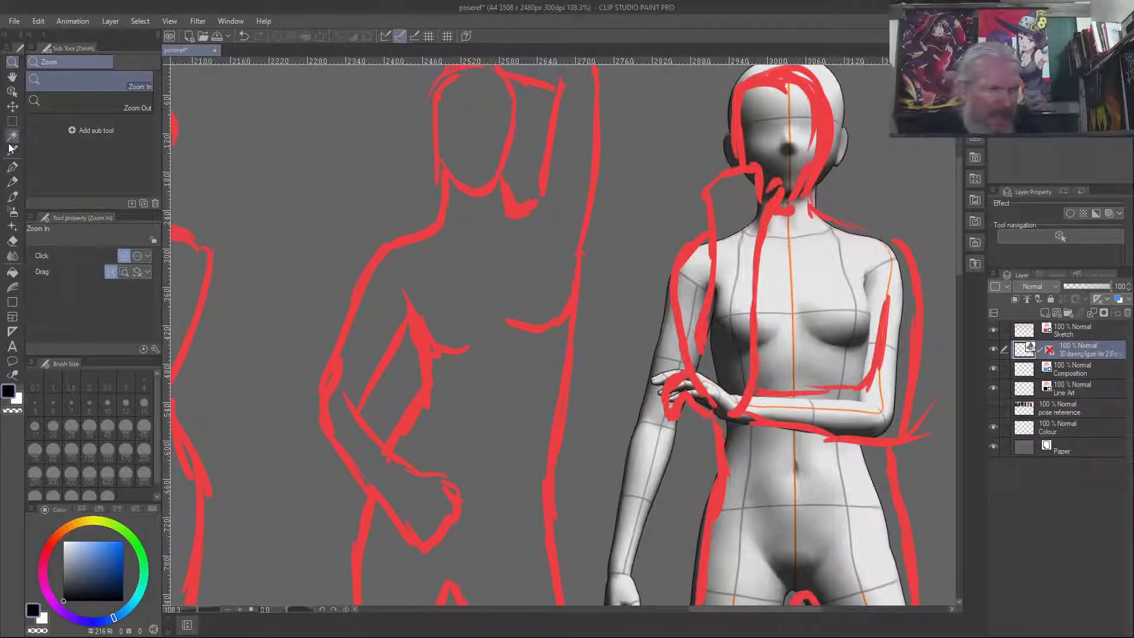
# Enlarge the whole 3D figure slightly in the view so its shoulders fit the sixth woman's outline.
pyautogui.click(12, 92)
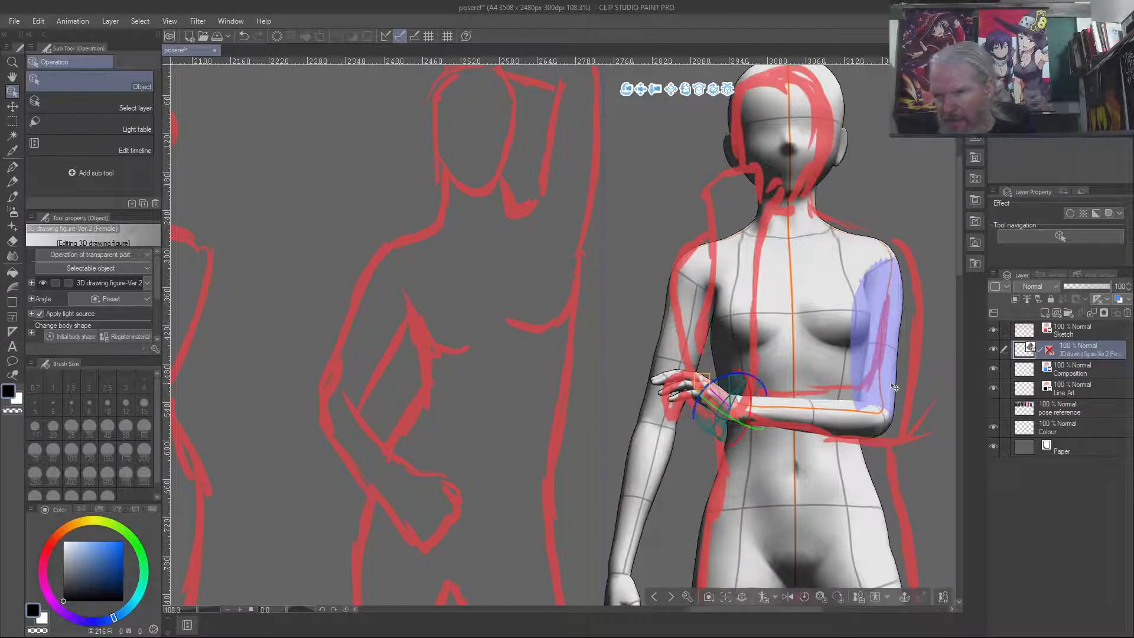
pyautogui.click(829, 264)
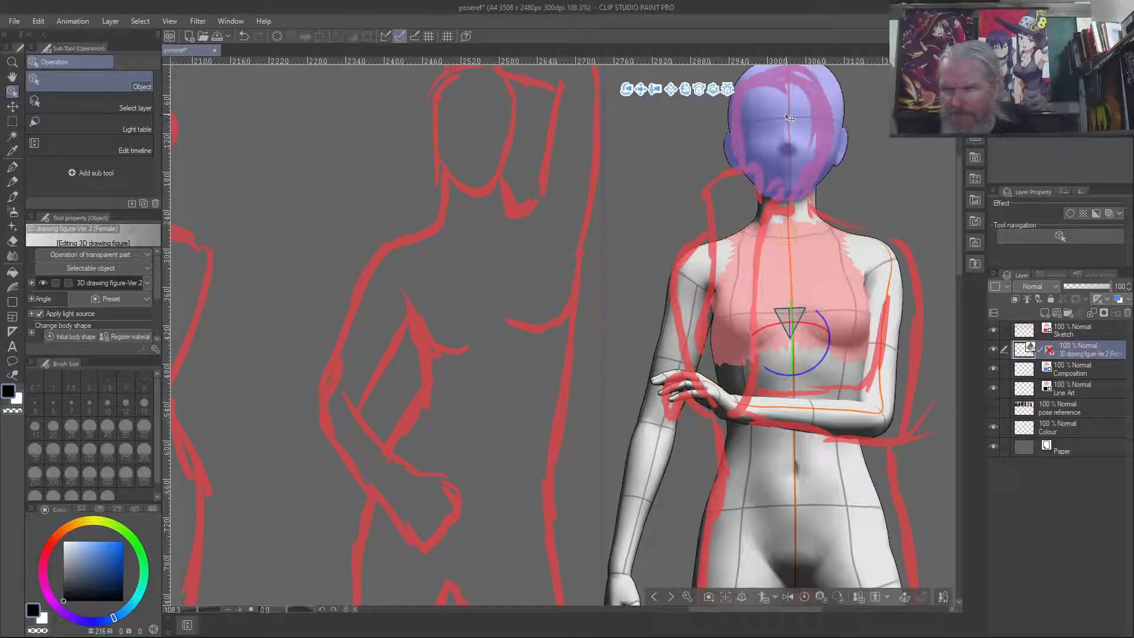
pyautogui.click(675, 91)
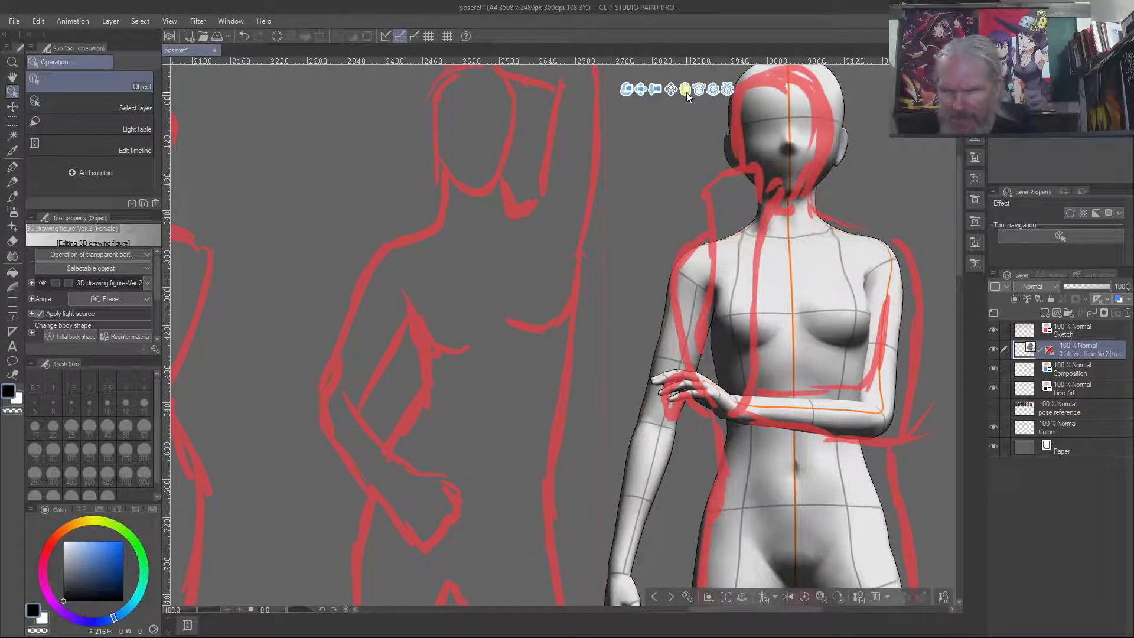
pyautogui.moveTo(659, 89); pyautogui.dragTo(658, 93)
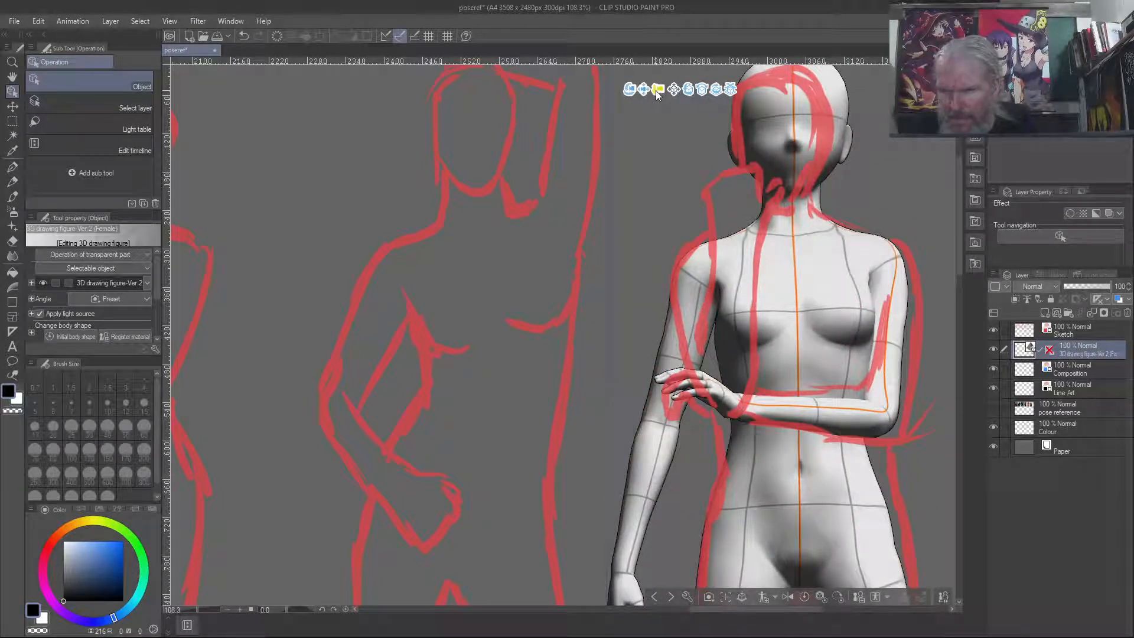
pyautogui.moveTo(655, 90); pyautogui.dragTo(658, 91)
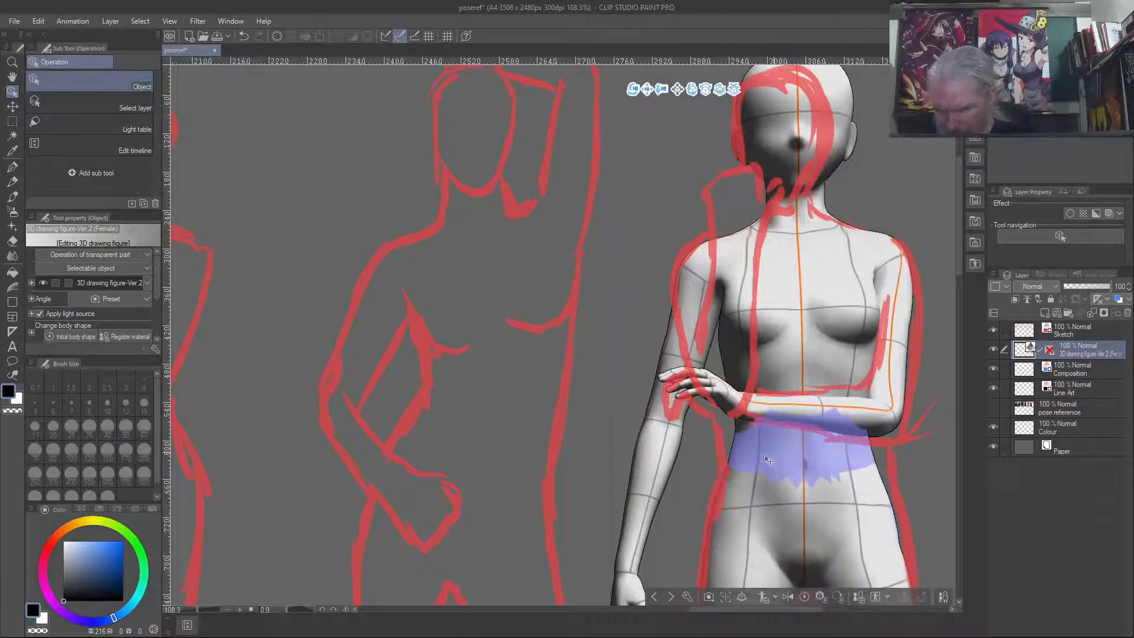
# Rotate the figure's right upper arm inward at the shoulder so its elbow meets the left hand.
pyautogui.click(699, 311)
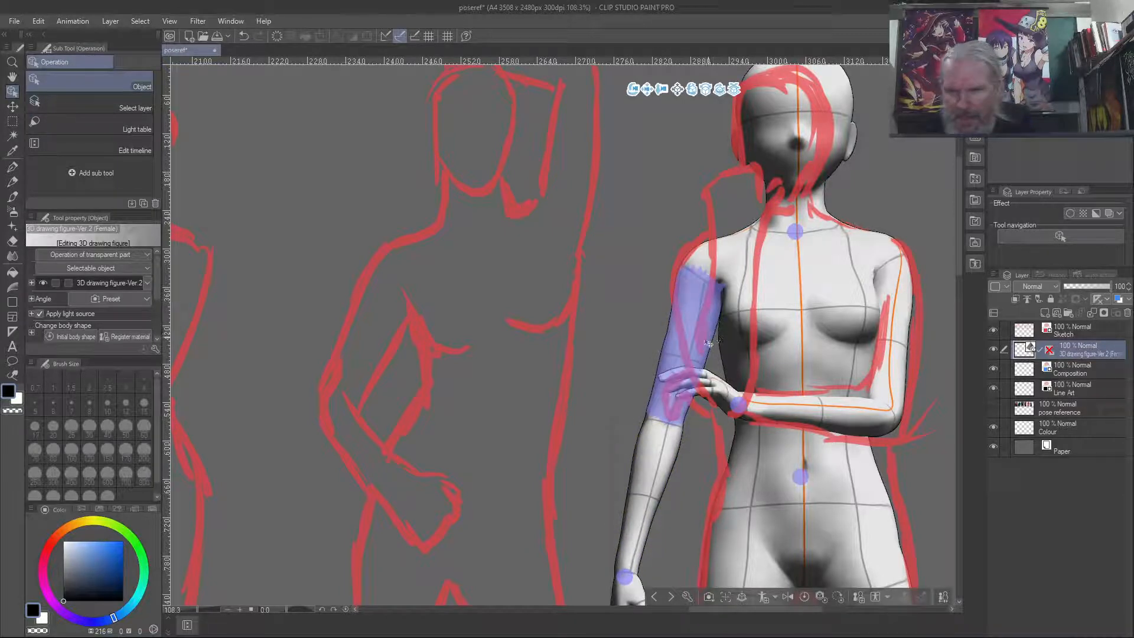
pyautogui.click(670, 356)
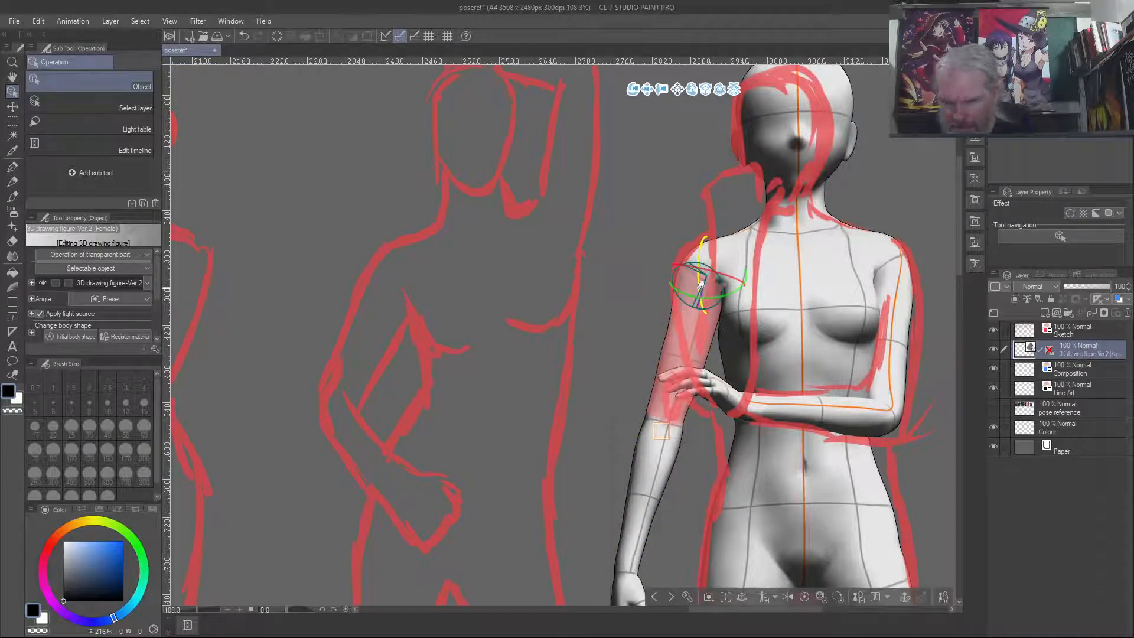
pyautogui.moveTo(710, 257); pyautogui.dragTo(755, 287)
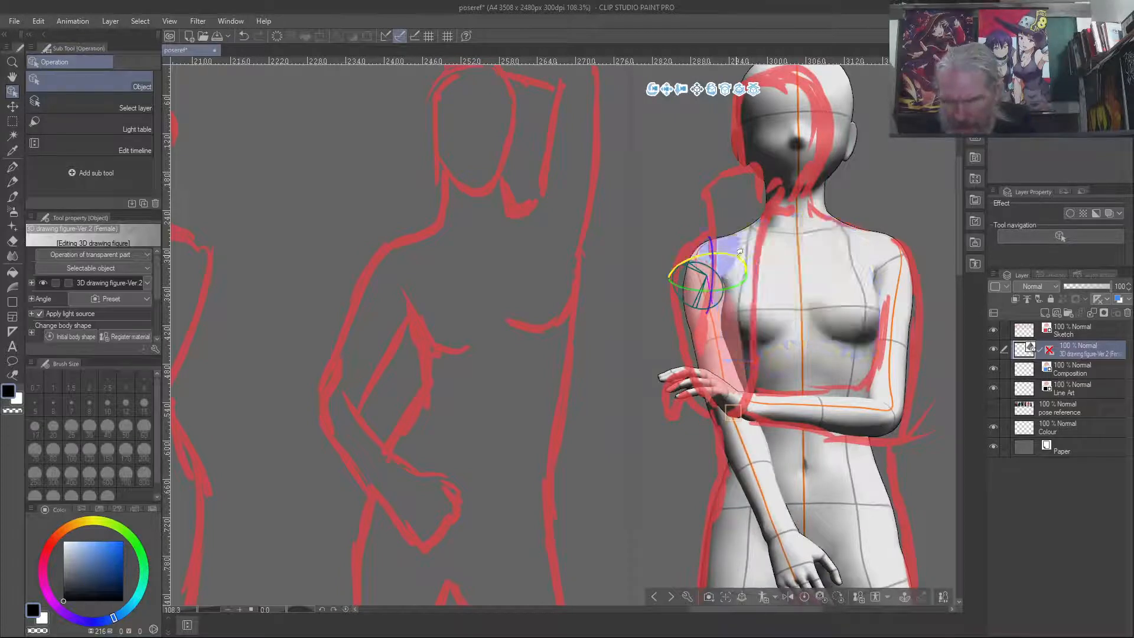
pyautogui.moveTo(738, 256); pyautogui.dragTo(703, 248)
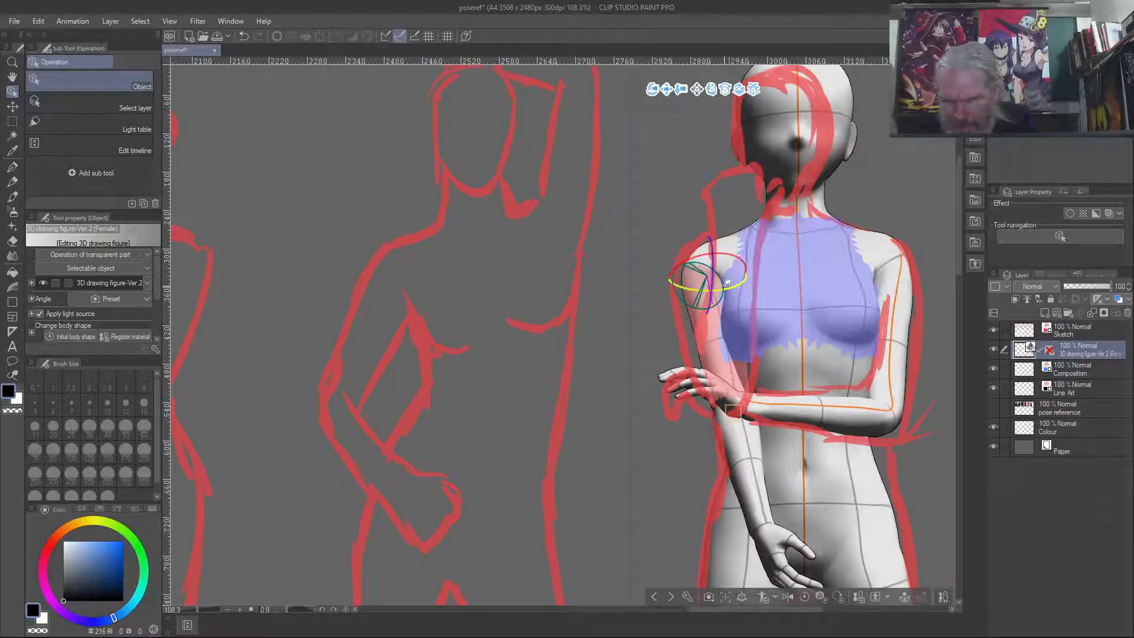
pyautogui.moveTo(728, 283); pyautogui.dragTo(712, 295)
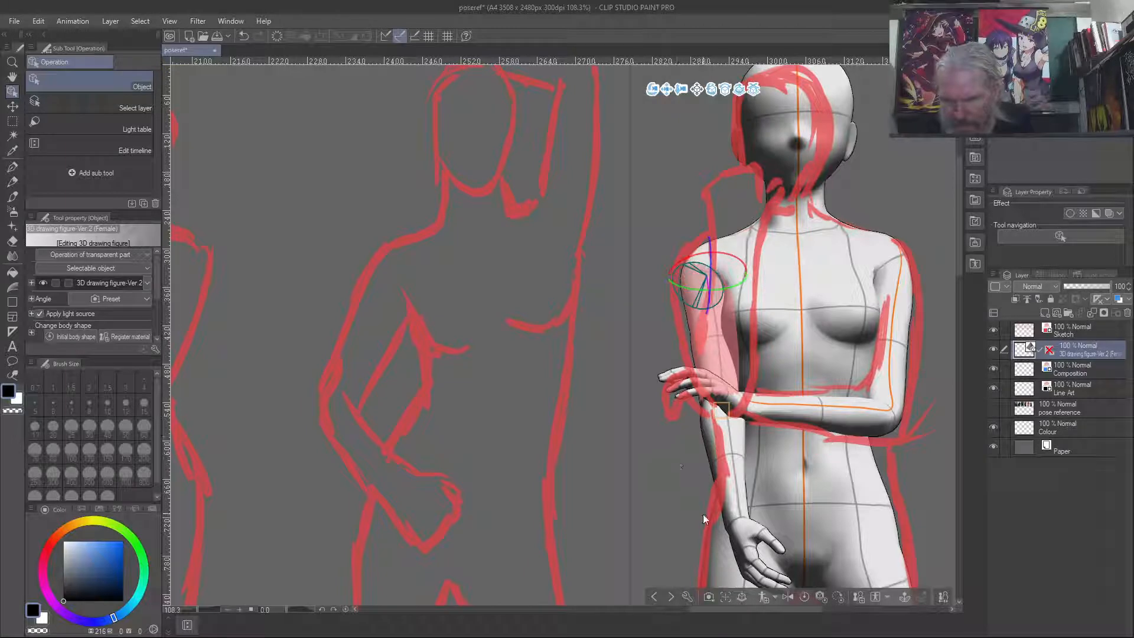
# Bend the figure's right forearm upward to bring the hand near the face, and fine-tune the upper arm's angle.
pyautogui.click(729, 460)
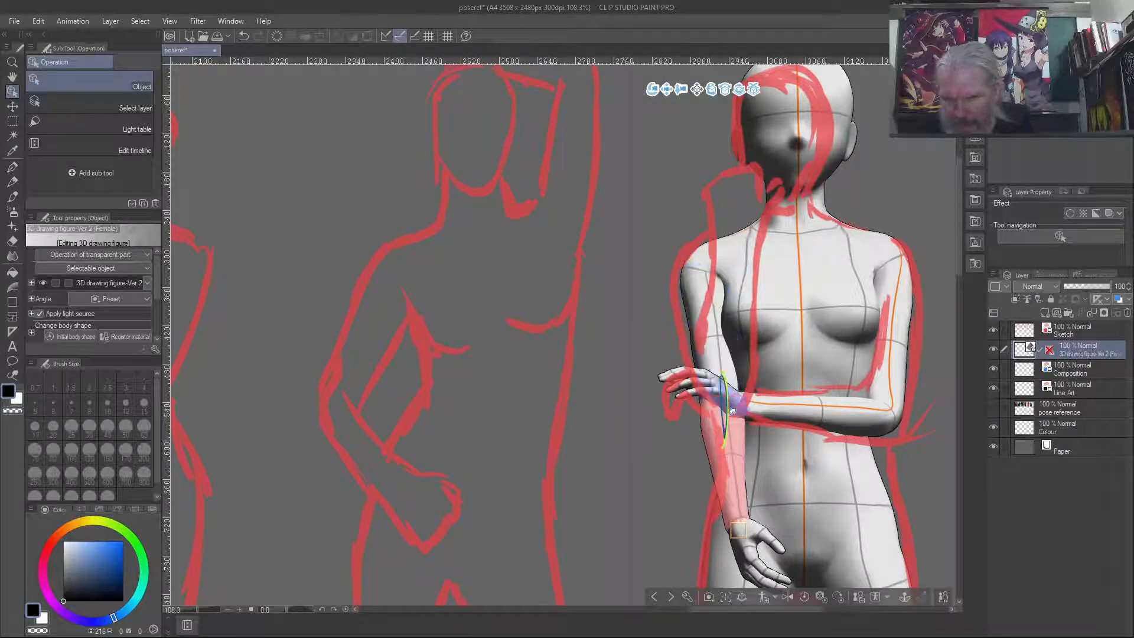
pyautogui.moveTo(722, 390); pyautogui.dragTo(714, 158)
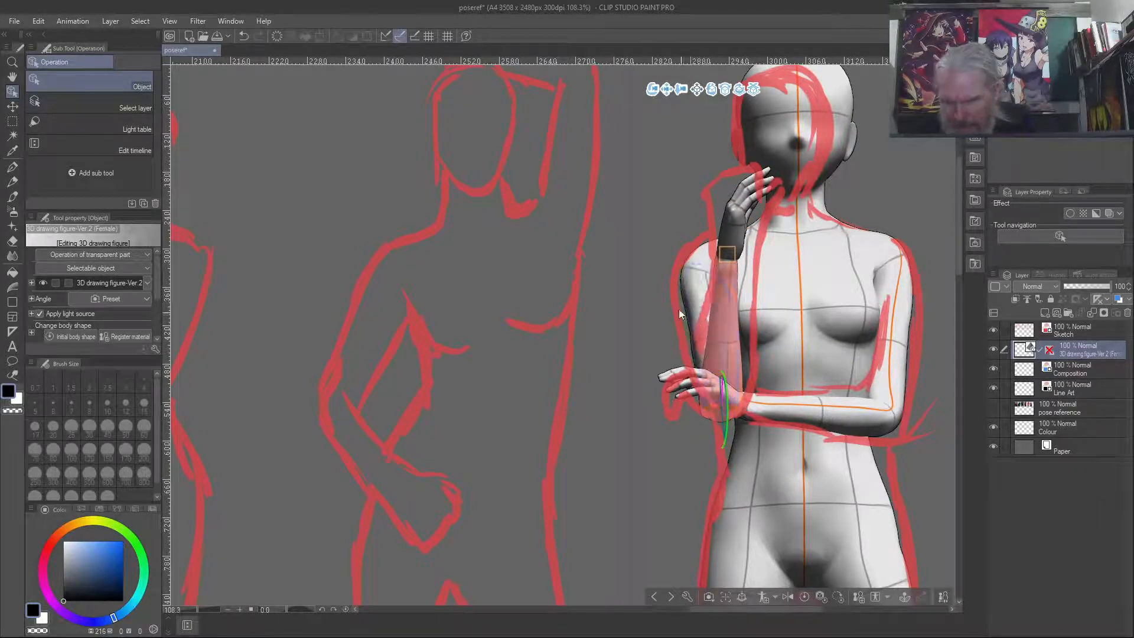
pyautogui.click(712, 301)
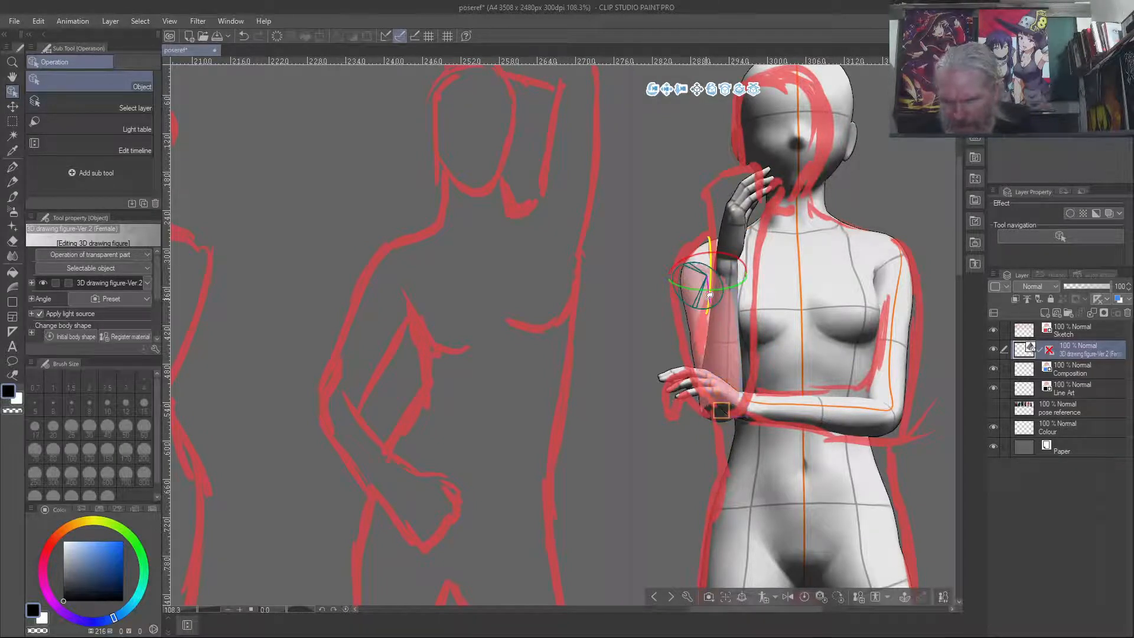
pyautogui.moveTo(713, 295); pyautogui.dragTo(718, 270)
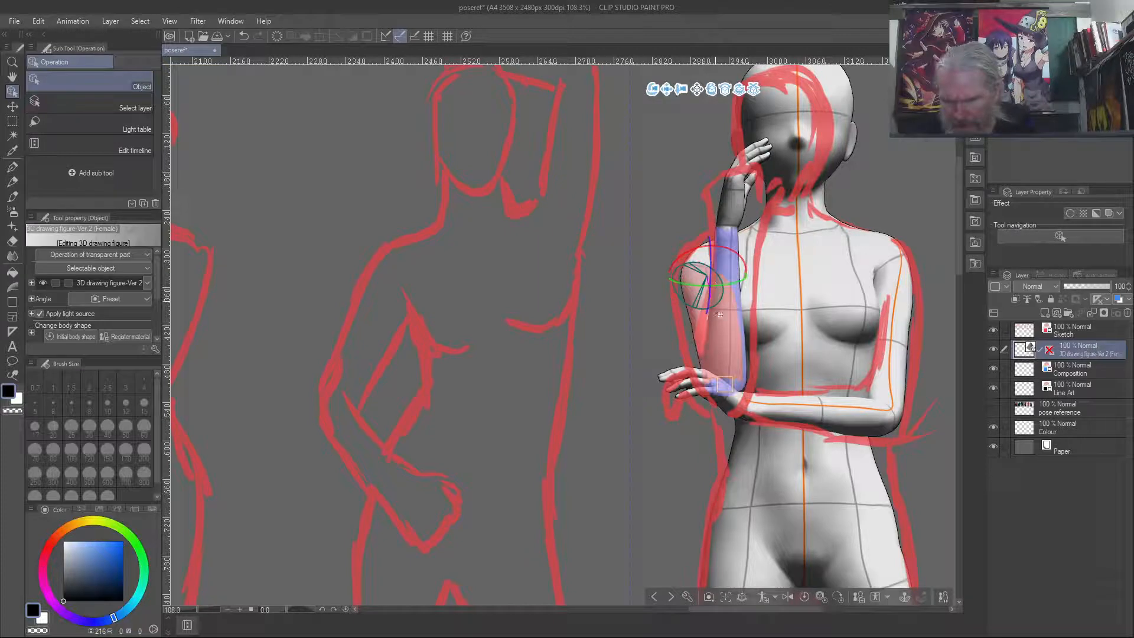
# Rotate the figure's left upper arm slightly so the hand of the folded arm extends further past the right elbow.
pyautogui.click(836, 408)
pyautogui.click(882, 353)
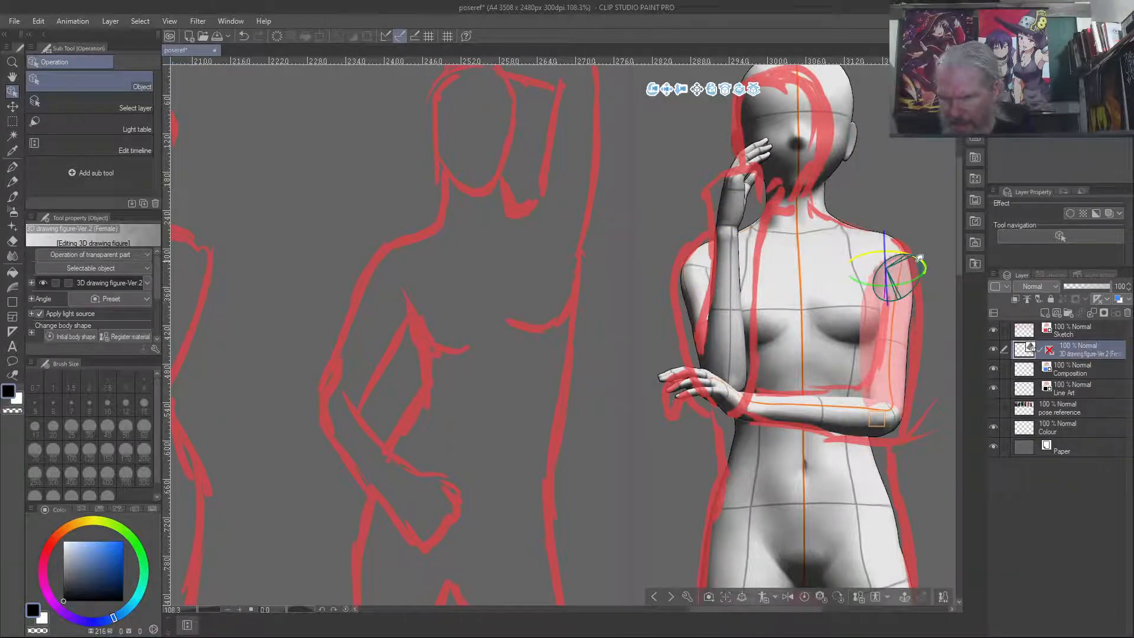
pyautogui.moveTo(919, 258); pyautogui.dragTo(923, 254)
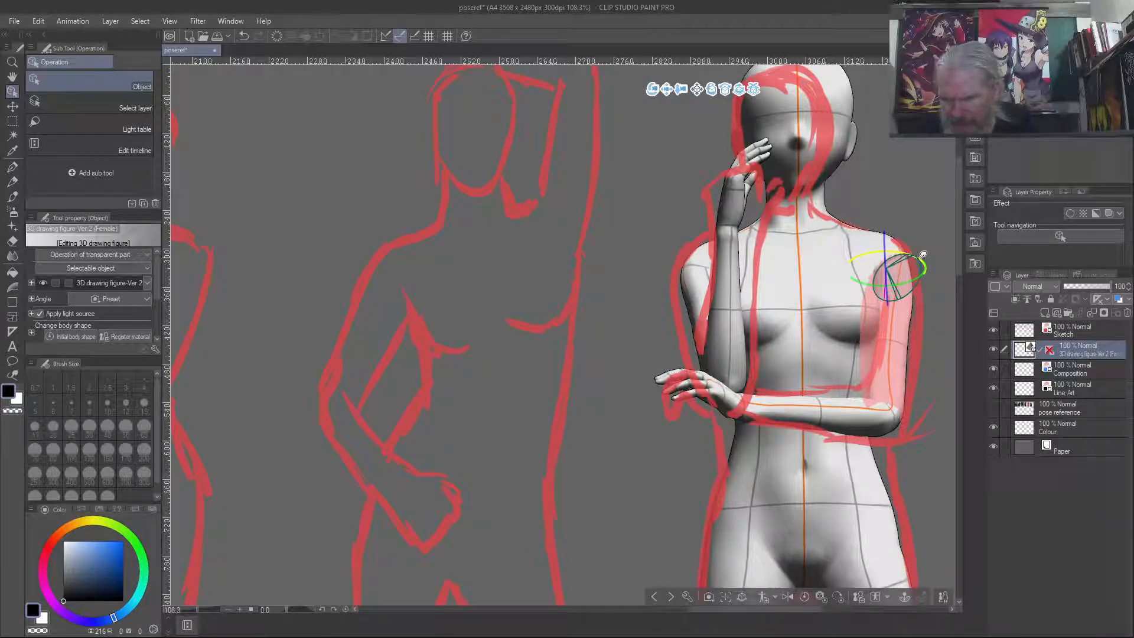
pyautogui.moveTo(923, 255); pyautogui.dragTo(924, 254)
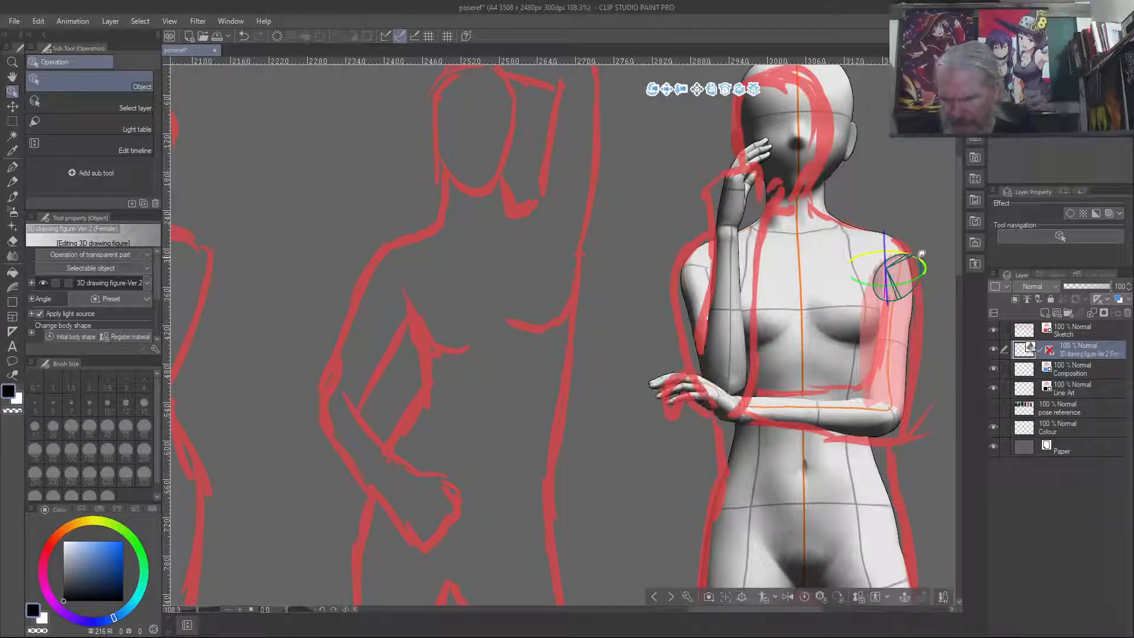
# Fine-tune the figure's right upper arm at the shoulder and rotate the left hand slightly at the wrist.
pyautogui.click(729, 393)
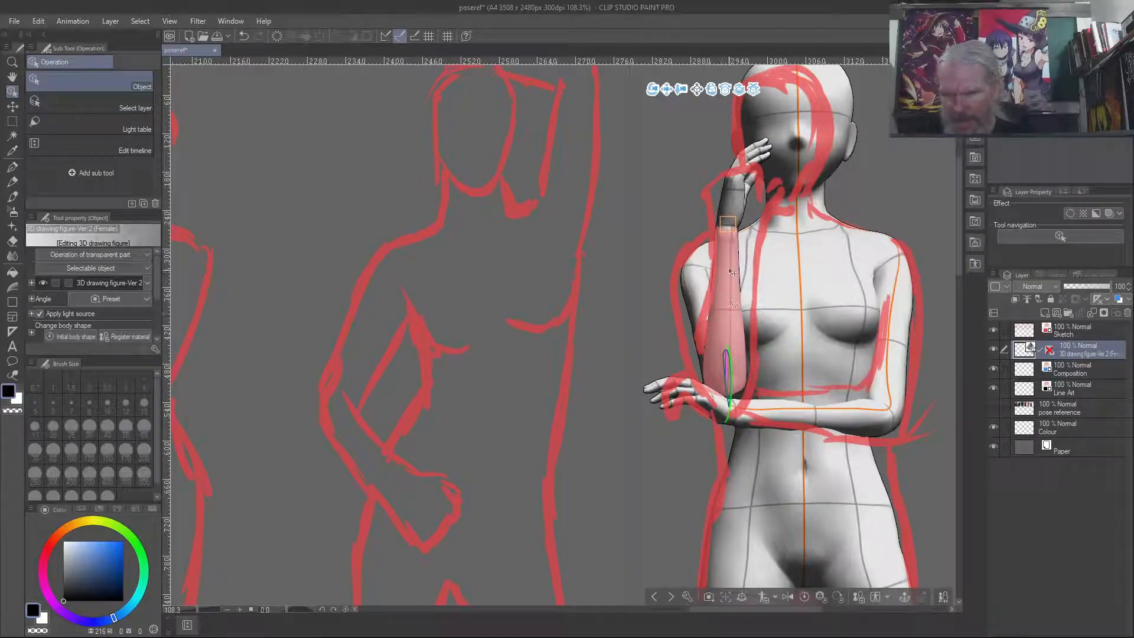
pyautogui.click(713, 260)
pyautogui.moveTo(713, 260); pyautogui.dragTo(714, 250)
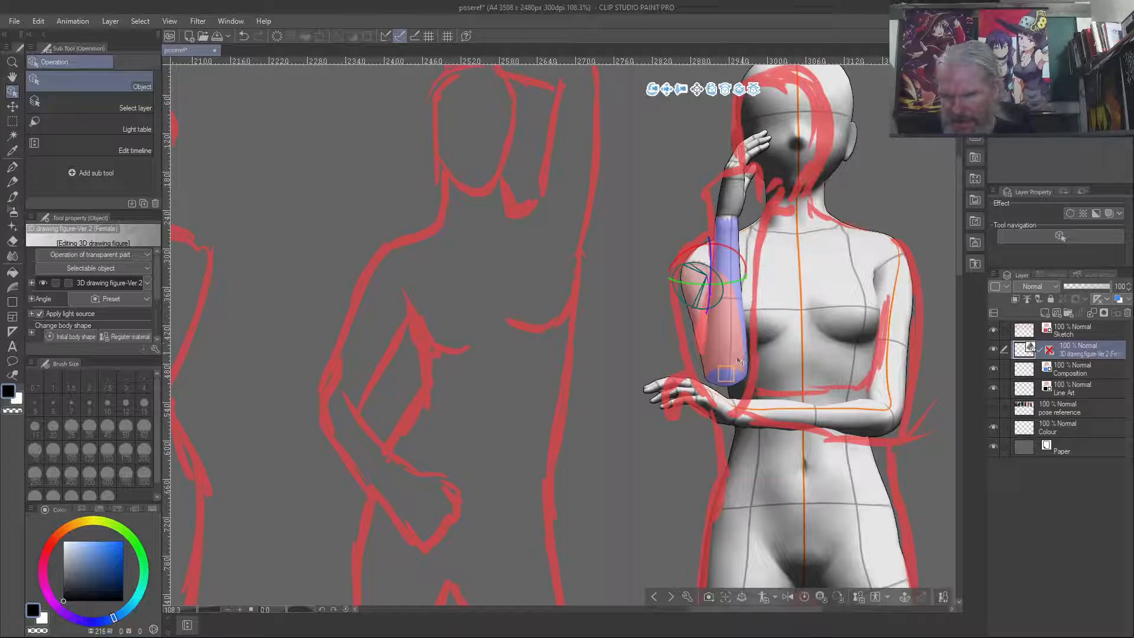
pyautogui.click(717, 395)
pyautogui.moveTo(729, 377)
pyautogui.mouseDown()
pyautogui.moveTo(748, 366)
pyautogui.moveTo(738, 361)
pyautogui.mouseUp()
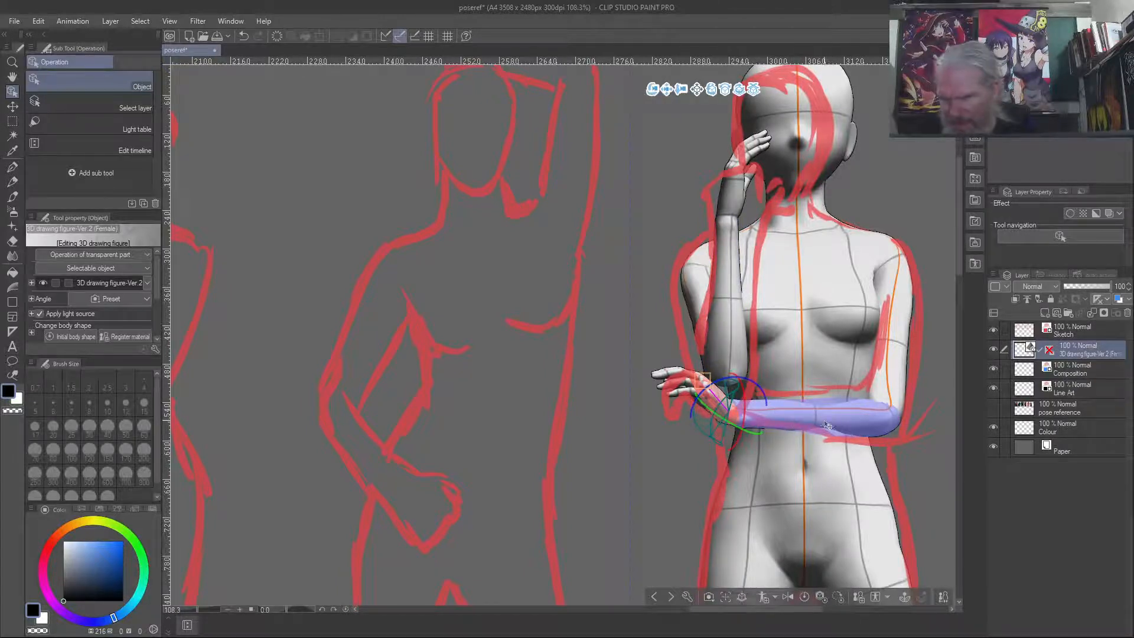
# Rotate the figure's left upper arm at the shoulder to raise the folded forearm up against the right elbow.
pyautogui.click(913, 293)
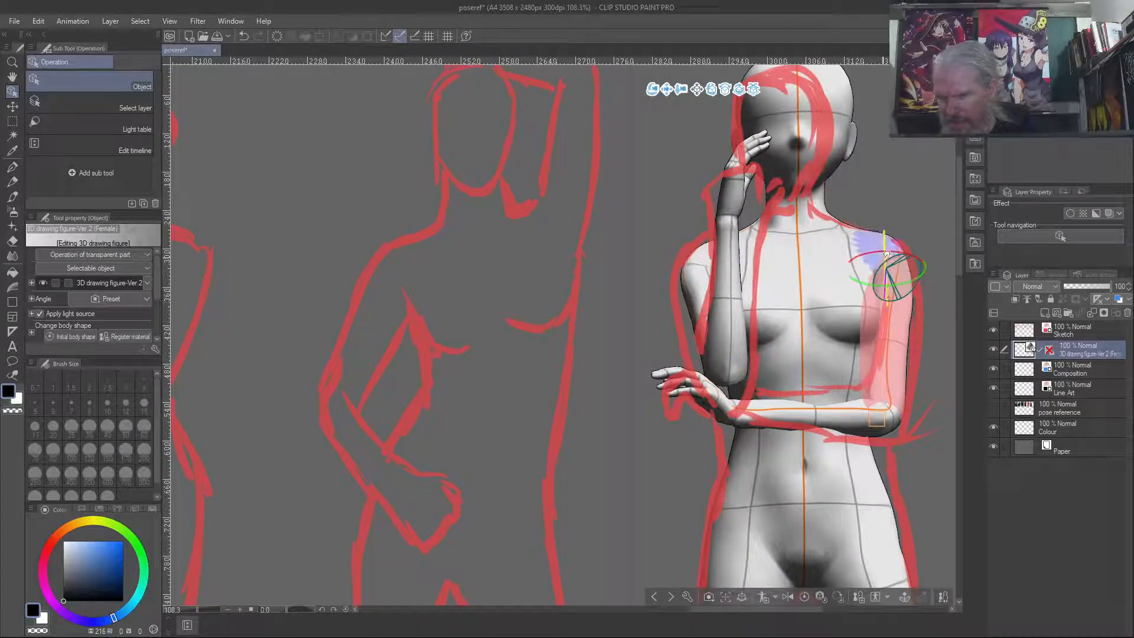
pyautogui.moveTo(893, 264); pyautogui.dragTo(894, 251)
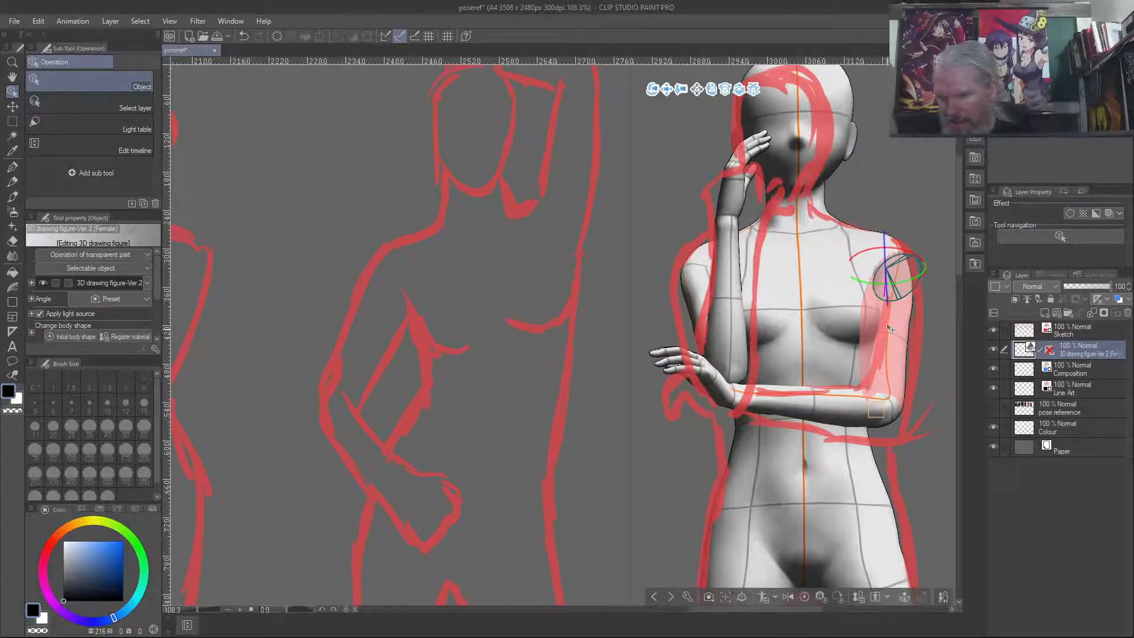
pyautogui.moveTo(913, 249)
pyautogui.mouseDown()
pyautogui.moveTo(899, 245)
pyautogui.moveTo(891, 269)
pyautogui.moveTo(880, 250)
pyautogui.moveTo(914, 261)
pyautogui.moveTo(890, 254)
pyautogui.moveTo(899, 243)
pyautogui.mouseUp()
pyautogui.click(698, 281)
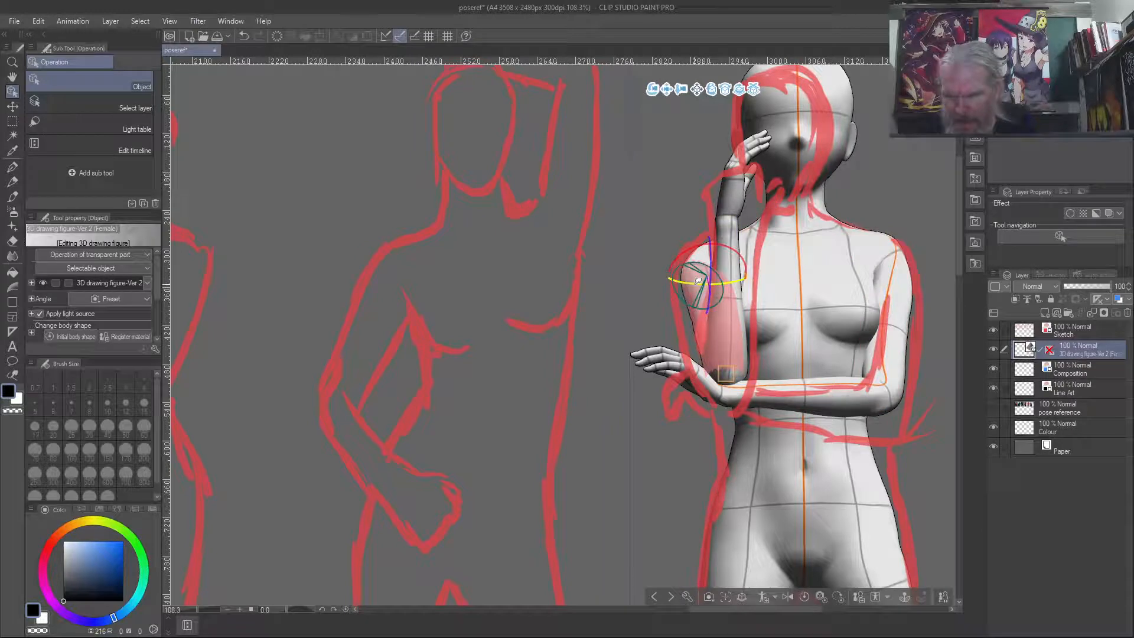
pyautogui.moveTo(711, 265); pyautogui.dragTo(723, 270)
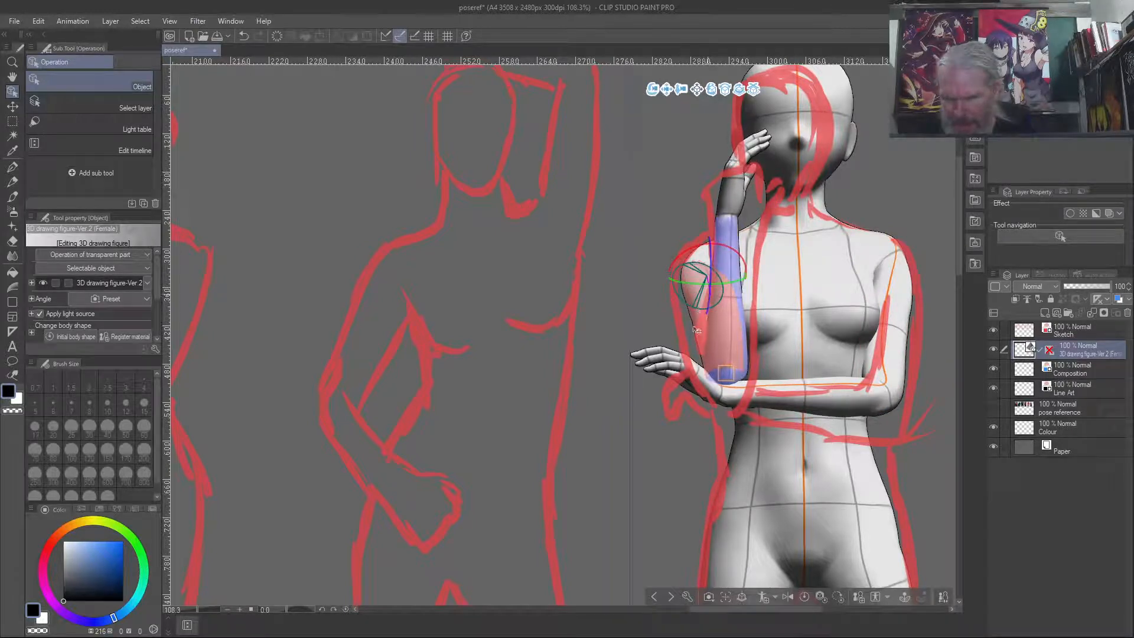
# Tilt the figure's left hand slightly further upward at the wrist.
pyautogui.click(707, 375)
pyautogui.moveTo(739, 354); pyautogui.dragTo(736, 407)
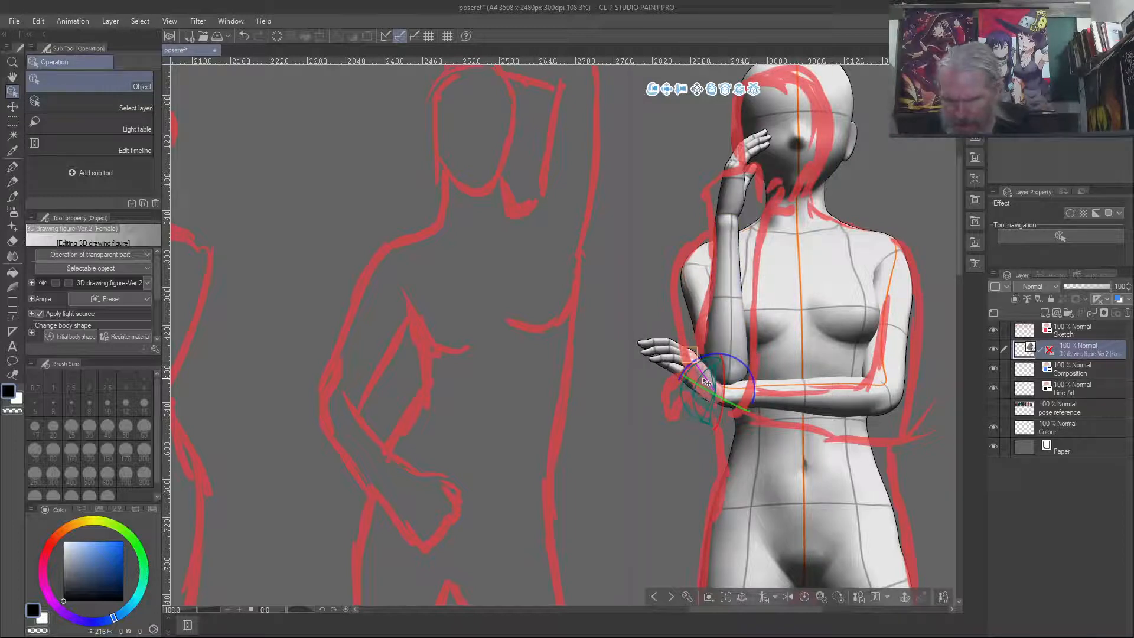
pyautogui.click(660, 355)
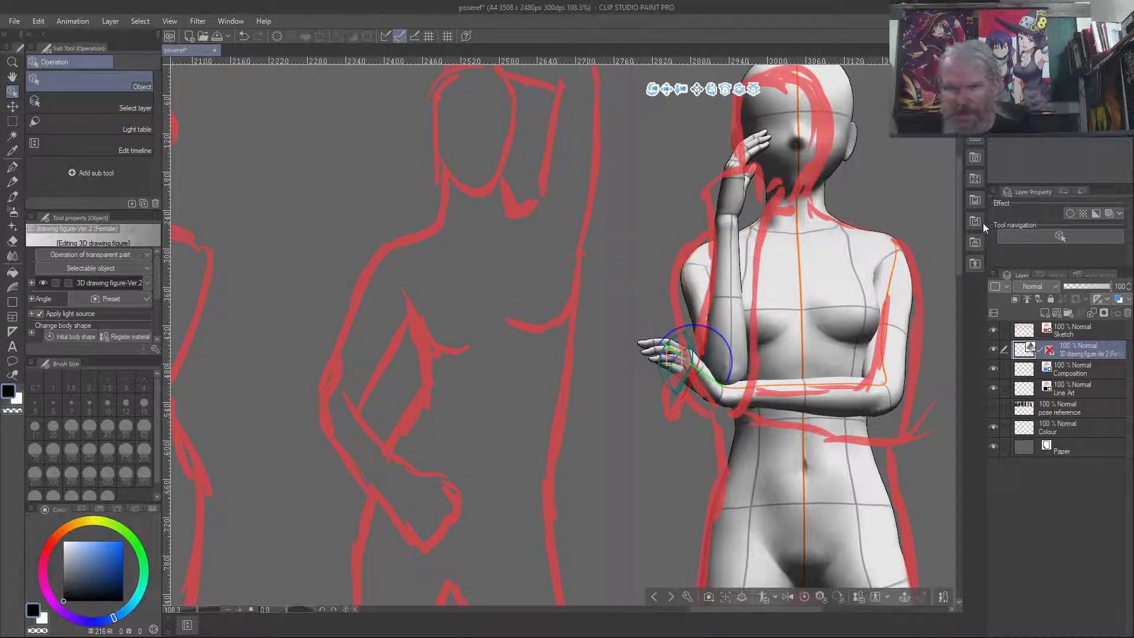
# Turn the figure's raised right hand at the wrist, bend its thumb, and shift the hand closer to the face.
pyautogui.click(743, 212)
pyautogui.moveTo(759, 208); pyautogui.dragTo(641, 190)
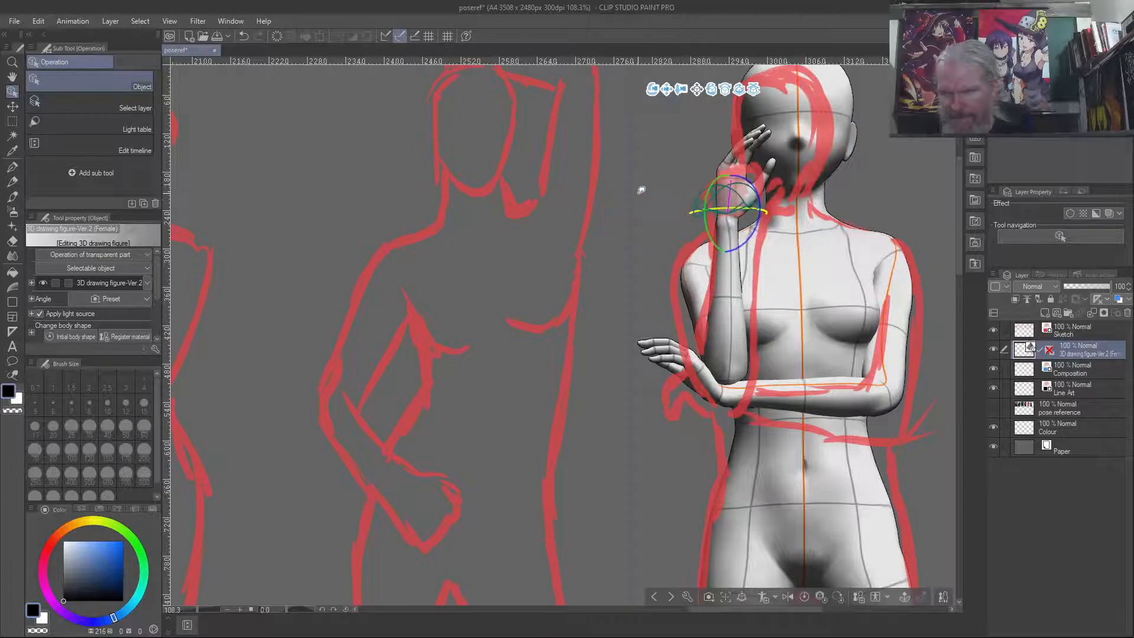
pyautogui.click(774, 164)
pyautogui.moveTo(787, 137); pyautogui.dragTo(767, 189)
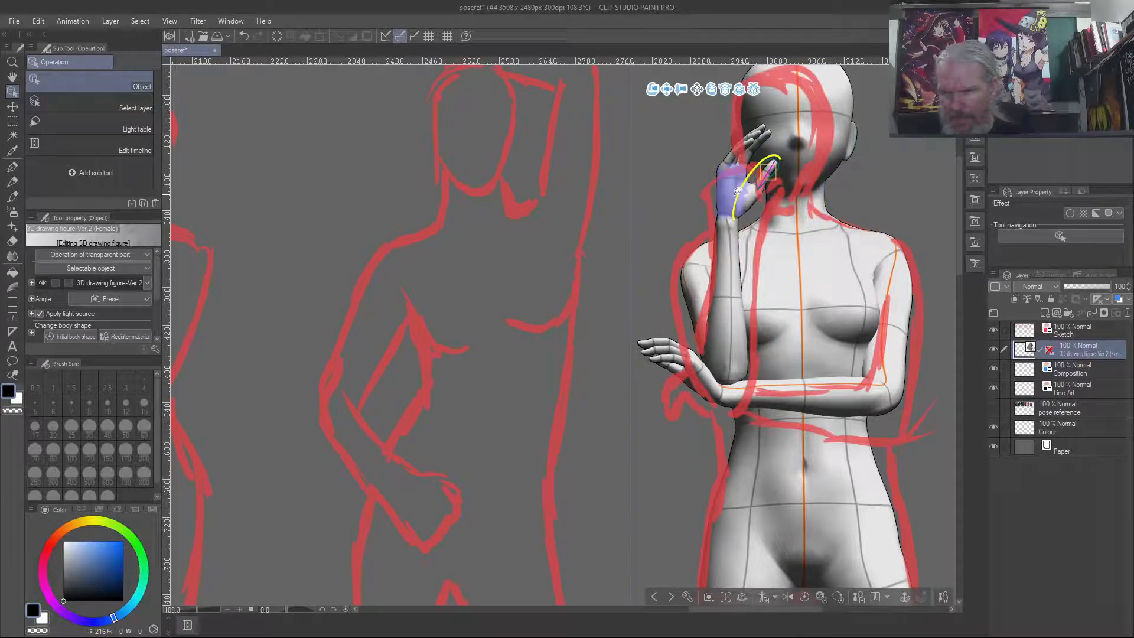
pyautogui.moveTo(743, 184); pyautogui.dragTo(768, 153)
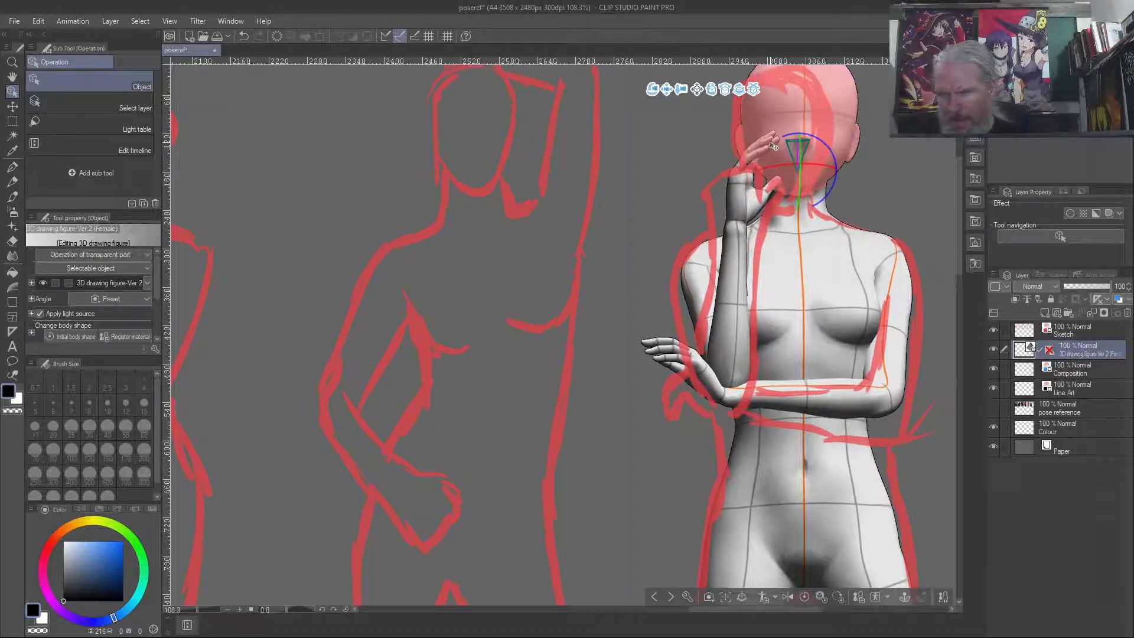
pyautogui.click(775, 155)
pyautogui.moveTo(776, 155); pyautogui.dragTo(765, 155)
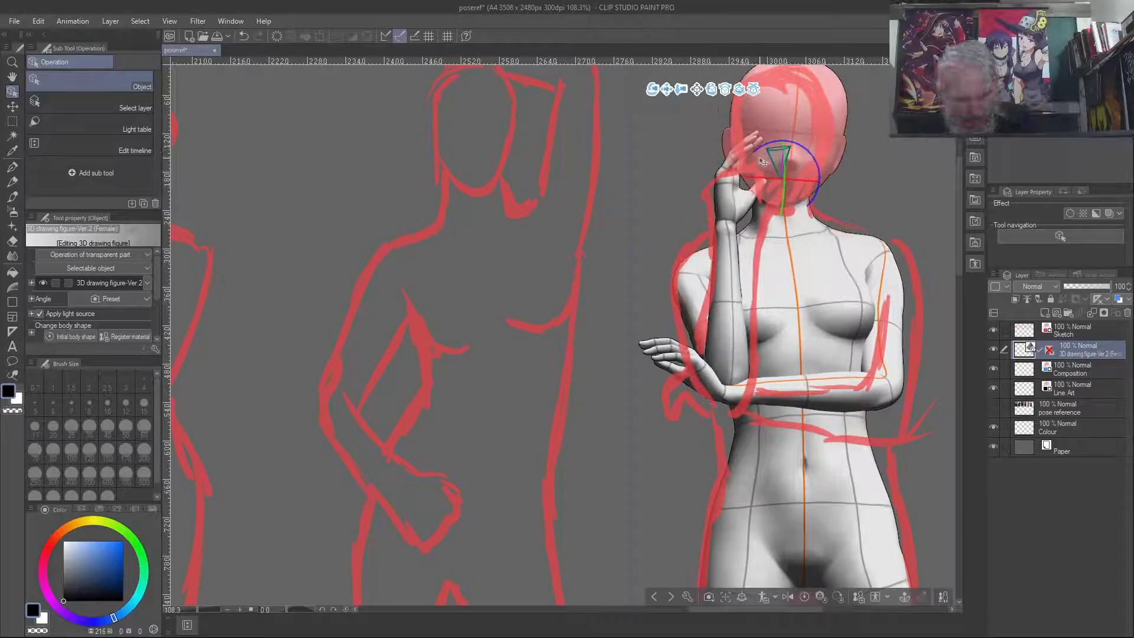
pyautogui.hotkey('ctrl', 'z')
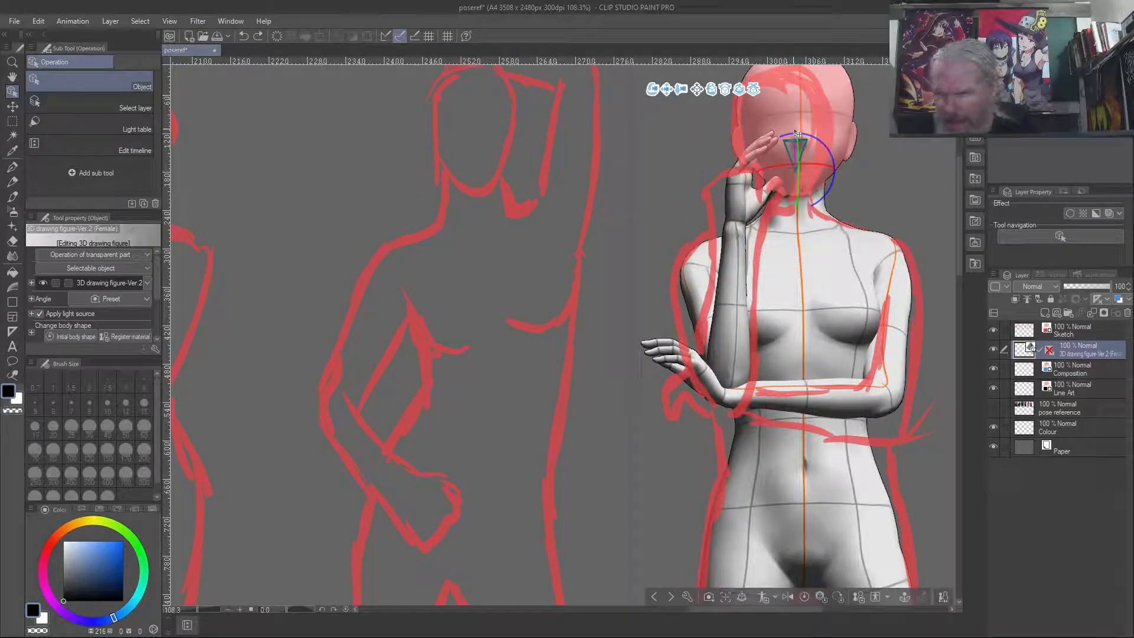
# Tilt the figure's head slightly downward and turn it a little towards the raised right hand.
pyautogui.click(794, 136)
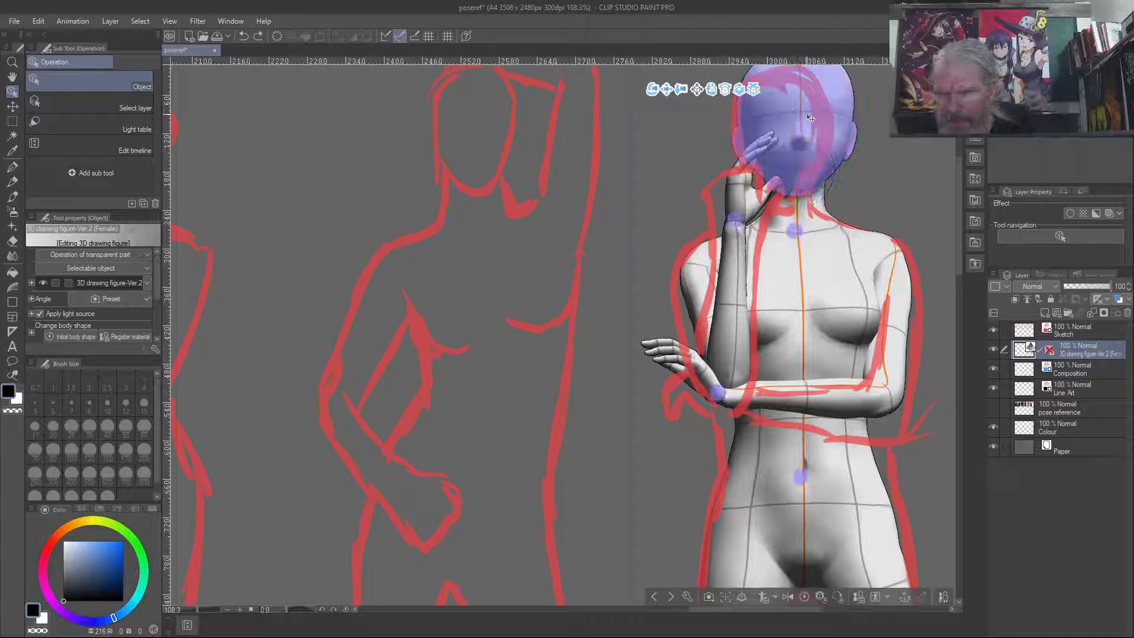
pyautogui.click(808, 132)
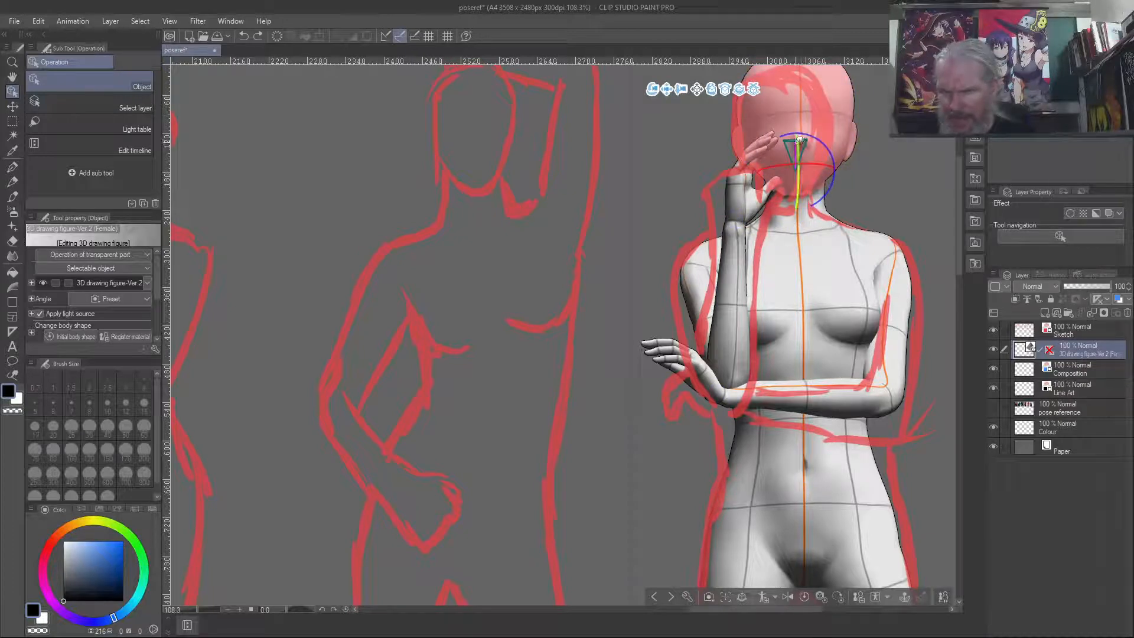
pyautogui.moveTo(799, 144); pyautogui.dragTo(799, 154)
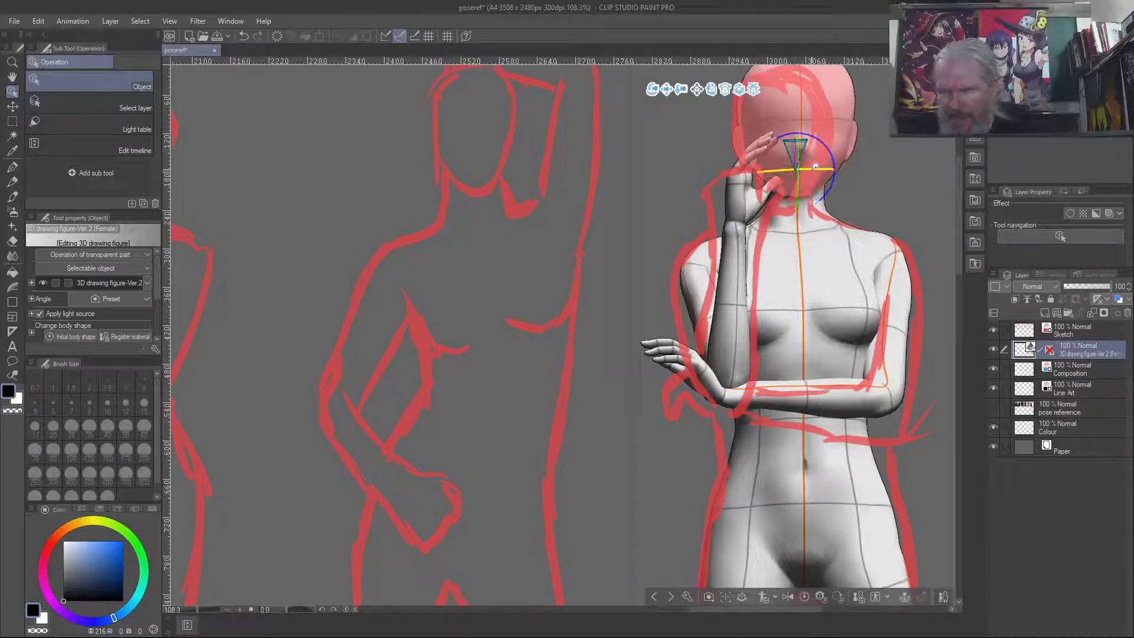
pyautogui.moveTo(813, 167); pyautogui.dragTo(801, 170)
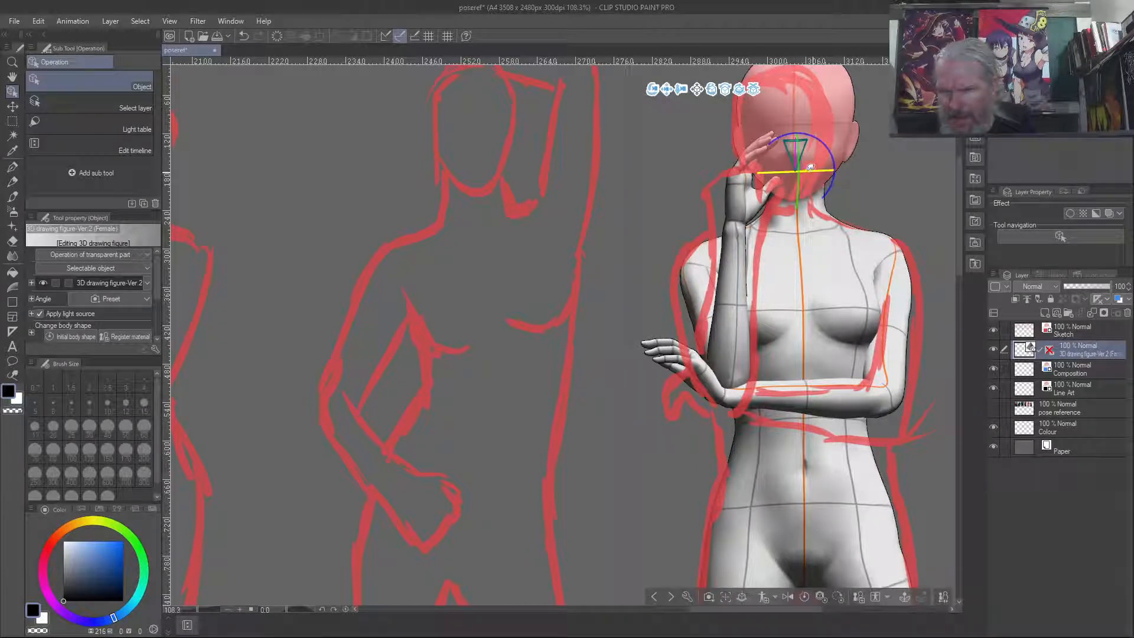
pyautogui.moveTo(810, 167); pyautogui.dragTo(802, 163)
pyautogui.click(925, 168)
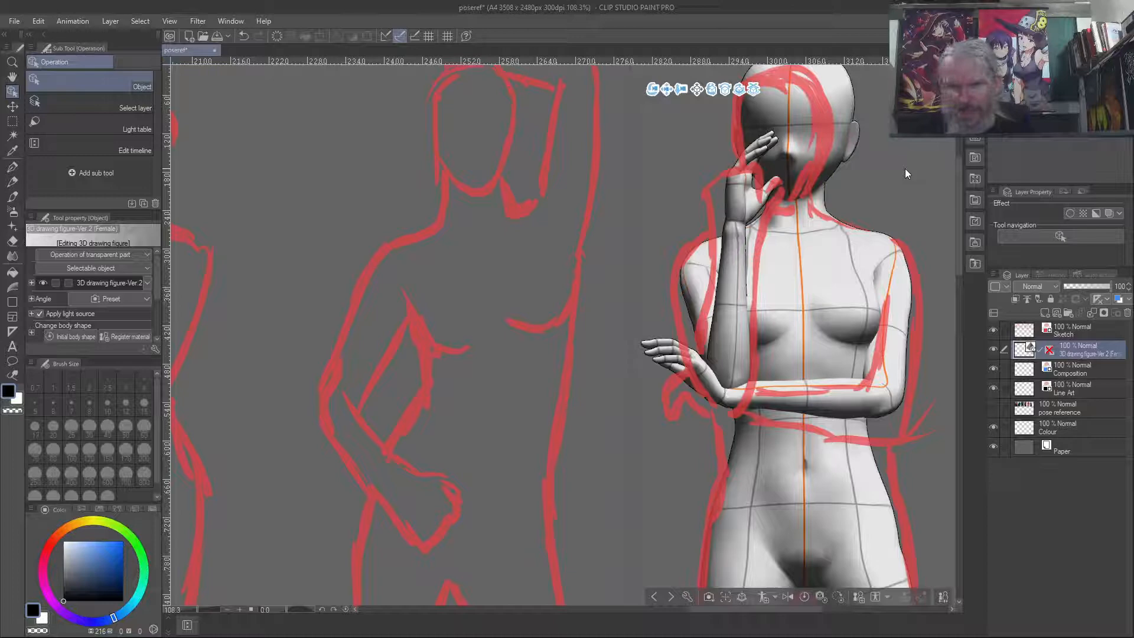
# Hide the Sketch layer and show the pose reference layer to compare the 3D figure with the sixth photo.
pyautogui.click(12, 61)
pyautogui.scroll(-2, 346, 229)
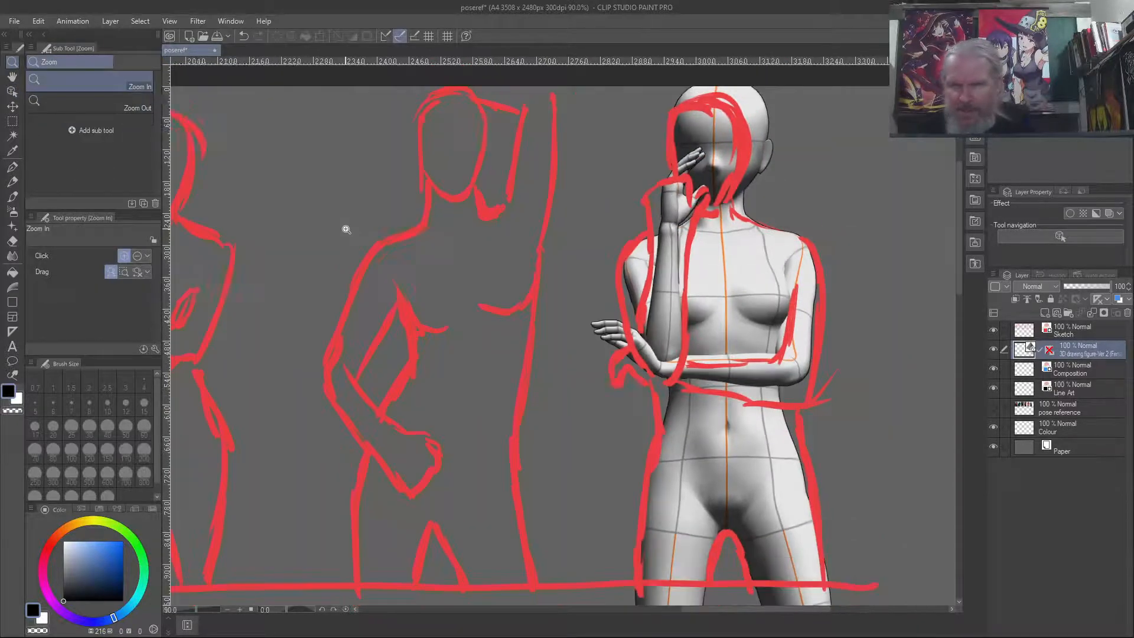
pyautogui.scroll(-1, 346, 229)
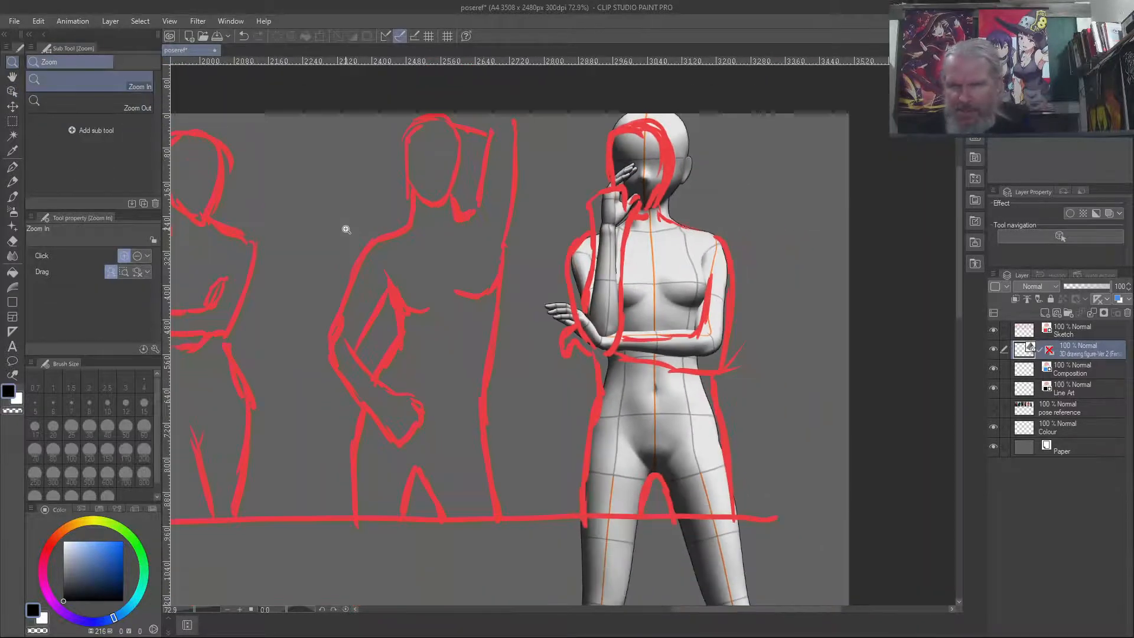
pyautogui.click(995, 330)
pyautogui.click(996, 332)
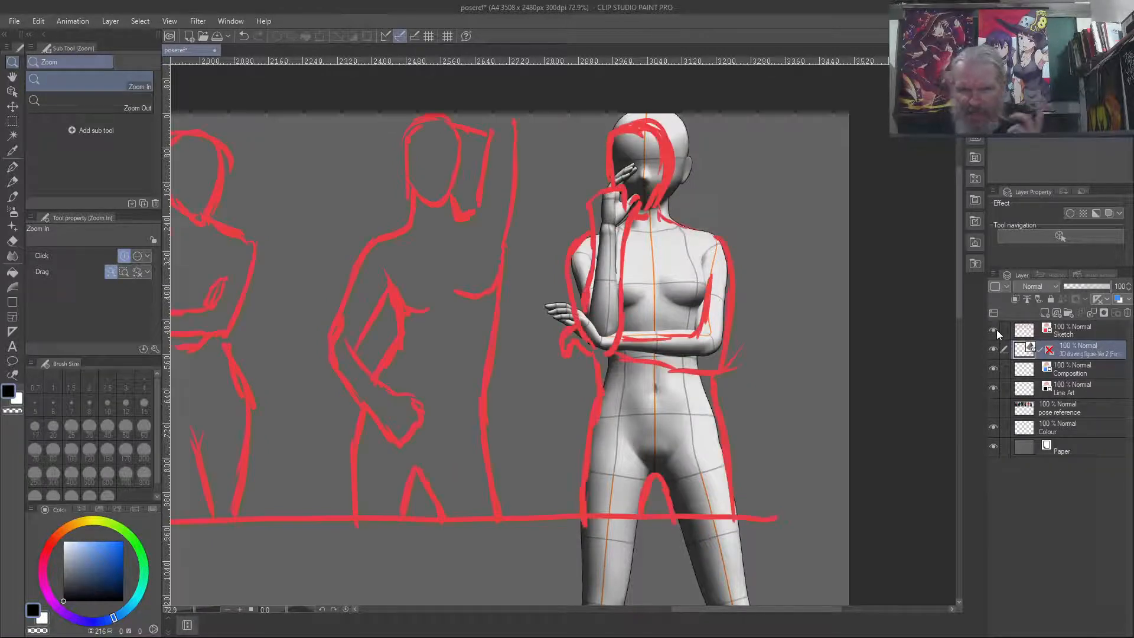
pyautogui.click(996, 330)
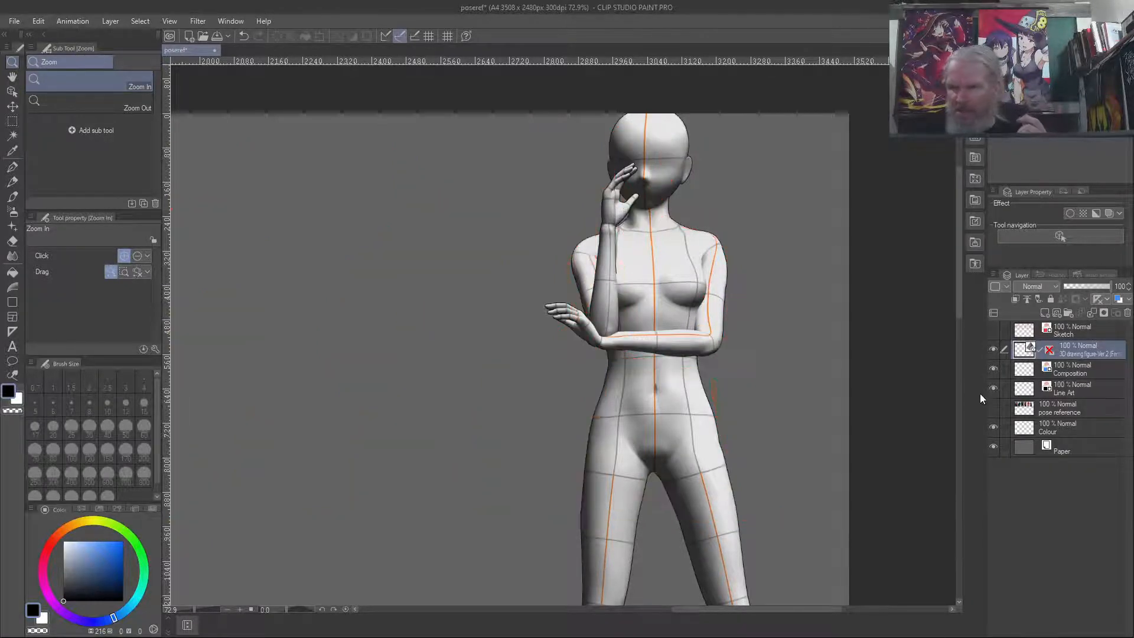
pyautogui.click(992, 408)
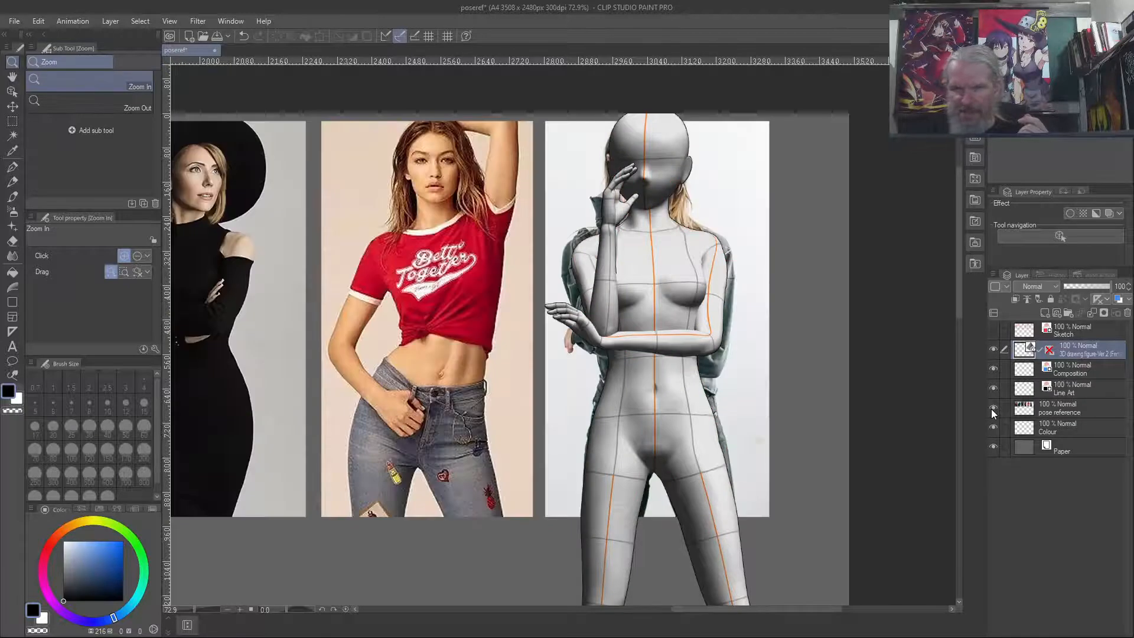
pyautogui.click(992, 408)
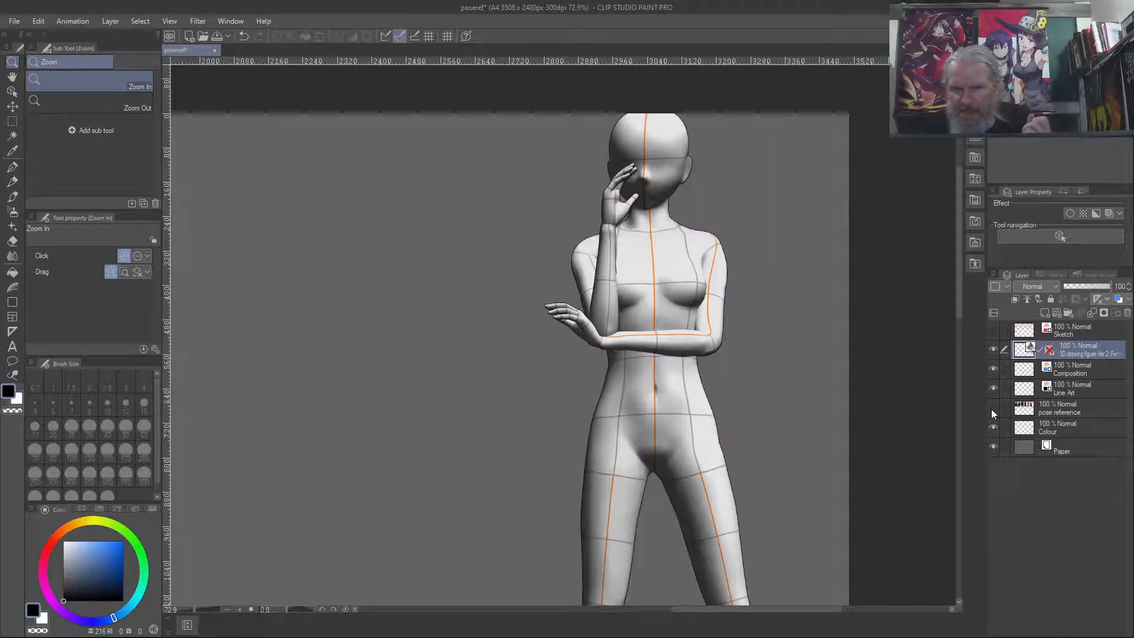
pyautogui.click(992, 408)
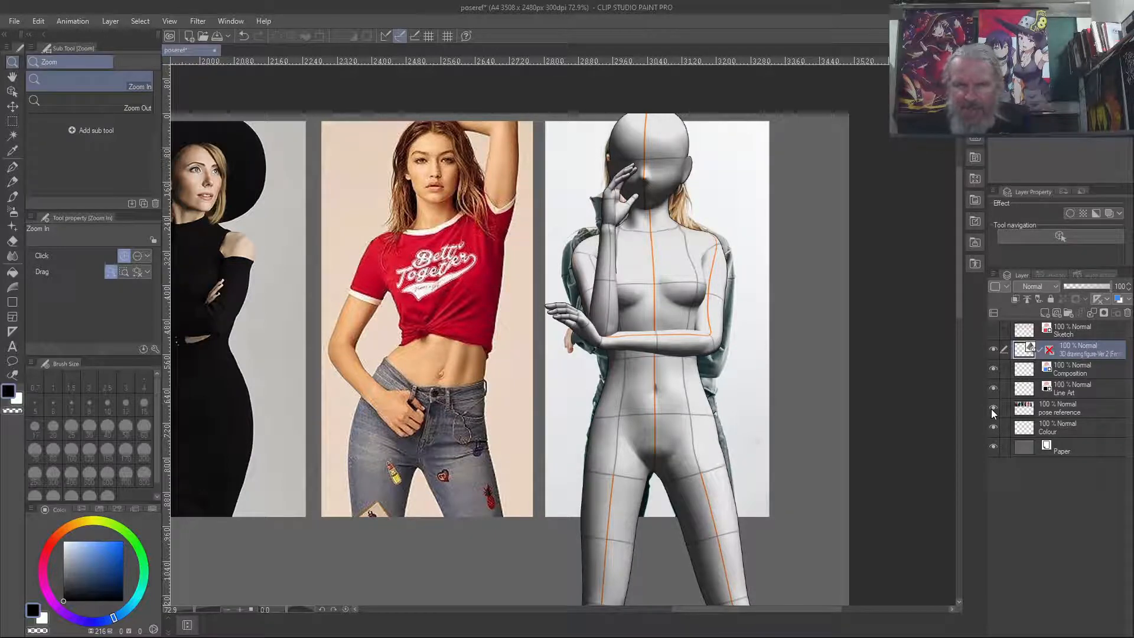
pyautogui.click(993, 408)
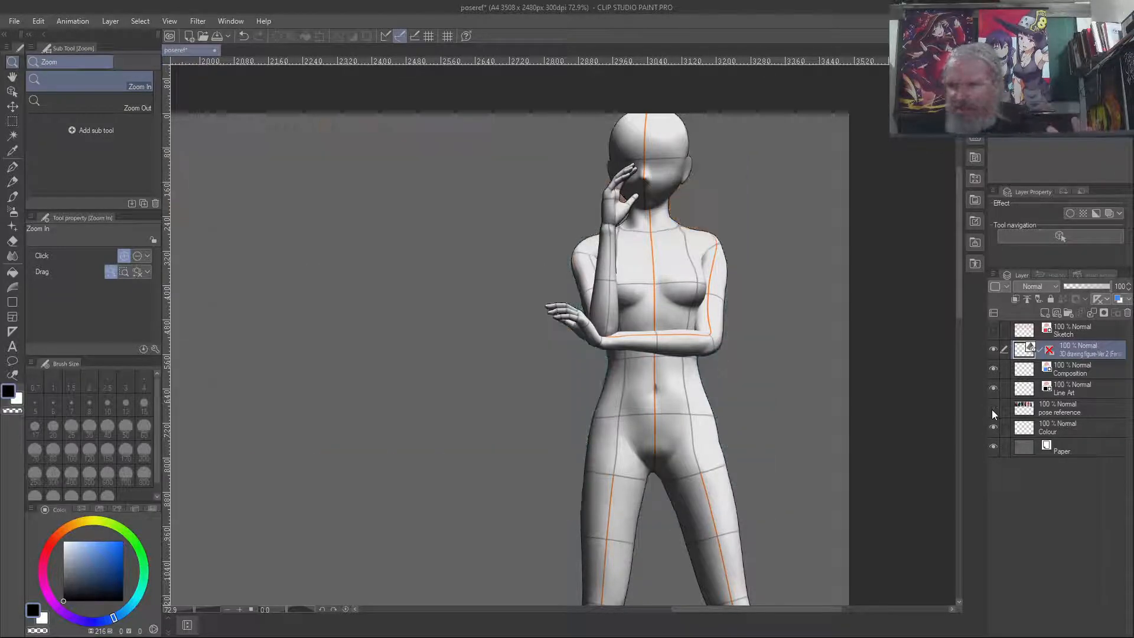
pyautogui.click(992, 408)
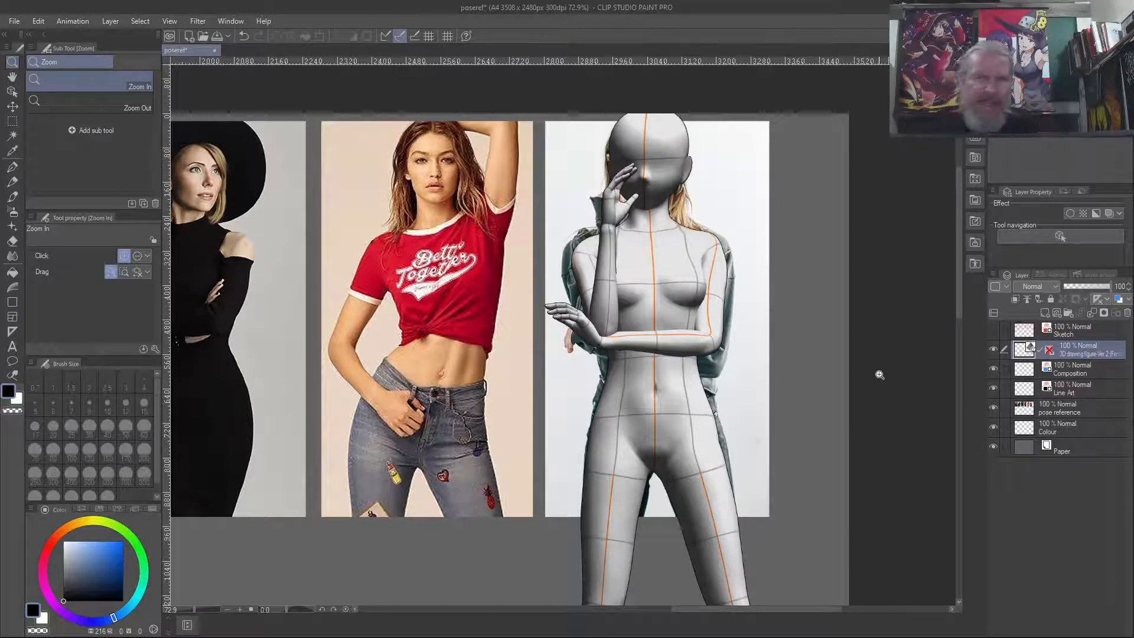
# Duplicate the 3D drawing figure layer and hide the original, leaving the copy active for object editing.
pyautogui.click(12, 92)
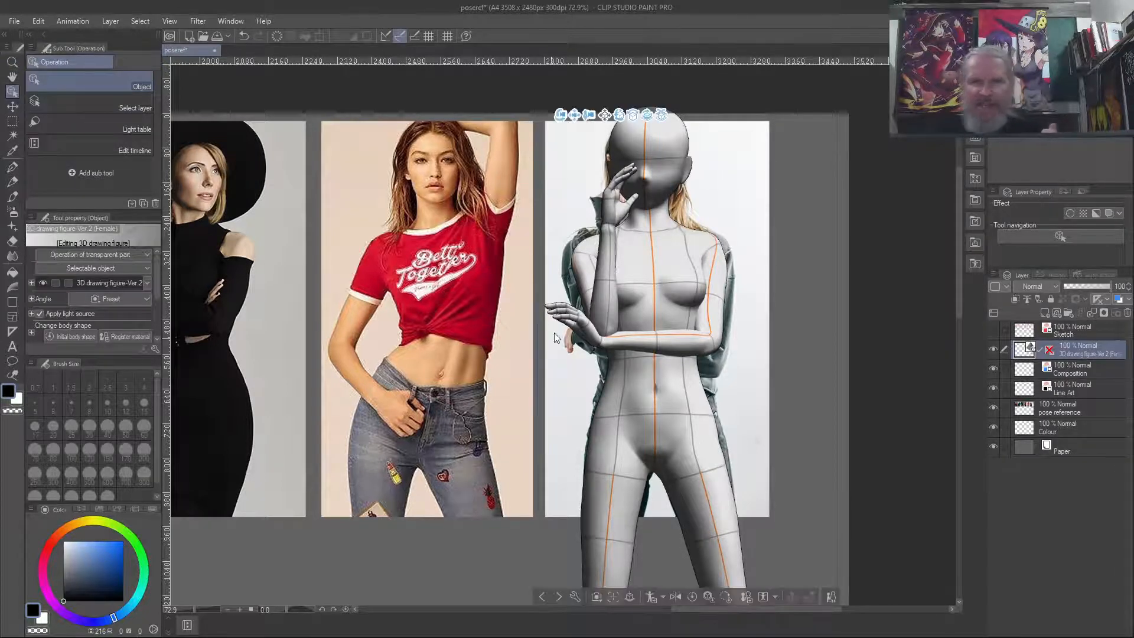
pyautogui.rightClick(1078, 348)
pyautogui.click(1061, 180)
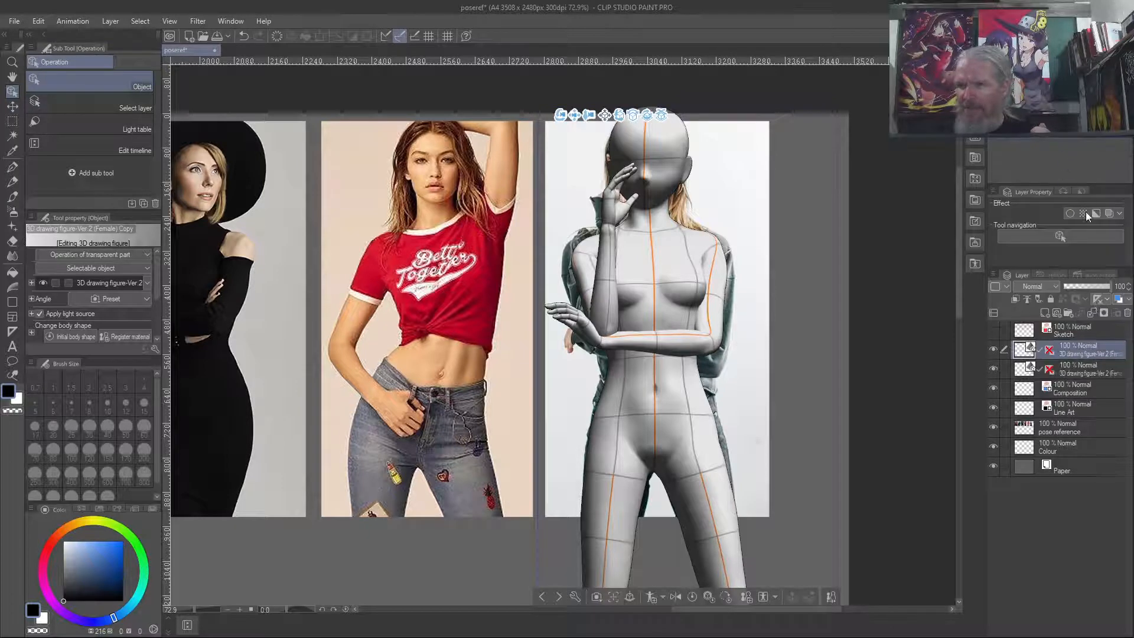
pyautogui.click(993, 370)
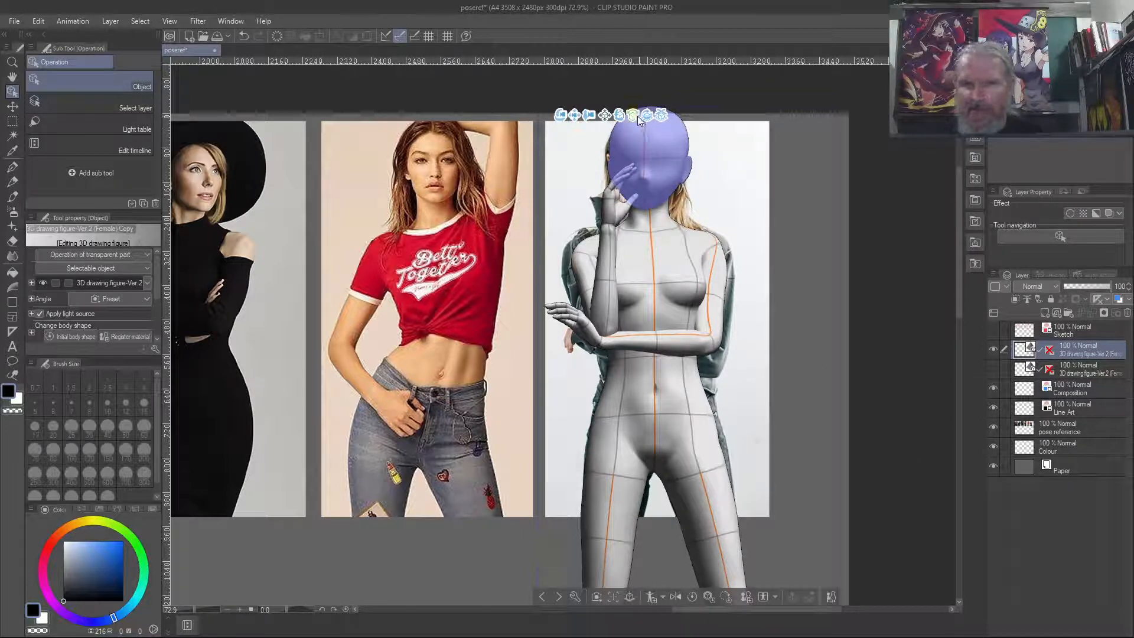
# Turn the copied 3D figure to a three-quarter view and rotate its raised right forearm closer to the face.
pyautogui.moveTo(647, 118); pyautogui.dragTo(588, 149)
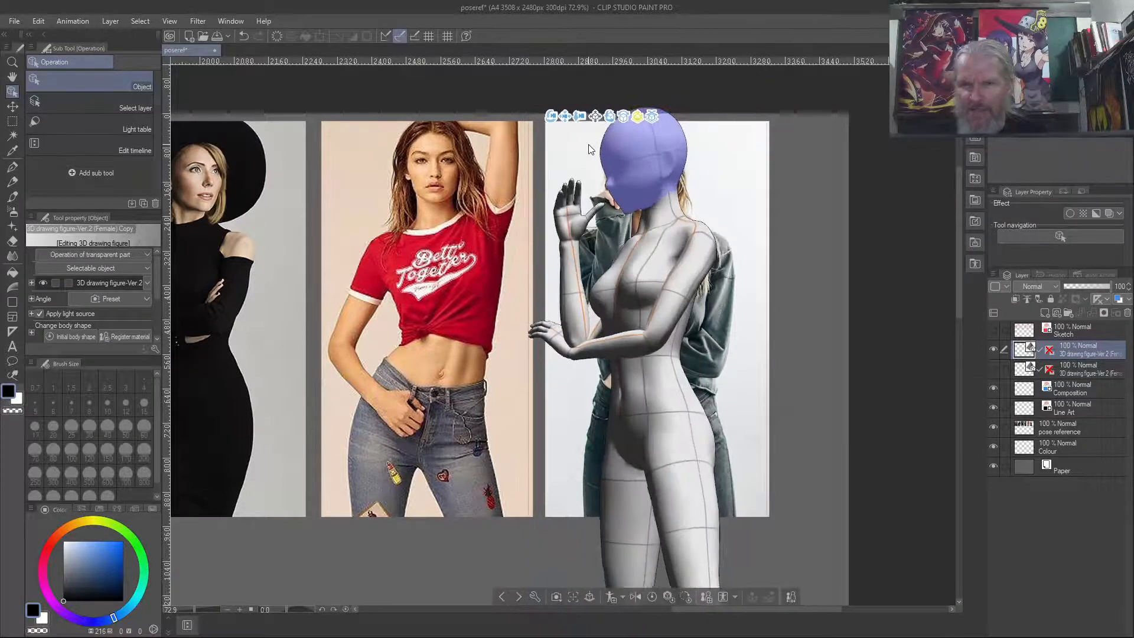
pyautogui.moveTo(564, 286)
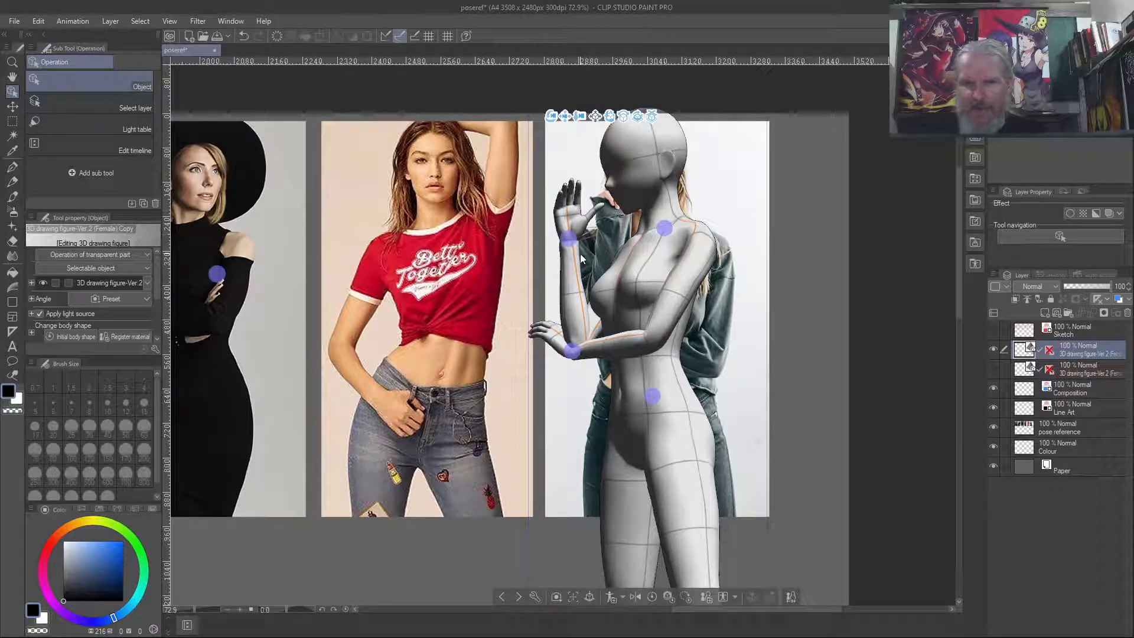
pyautogui.click(582, 258)
pyautogui.moveTo(595, 257); pyautogui.dragTo(572, 322)
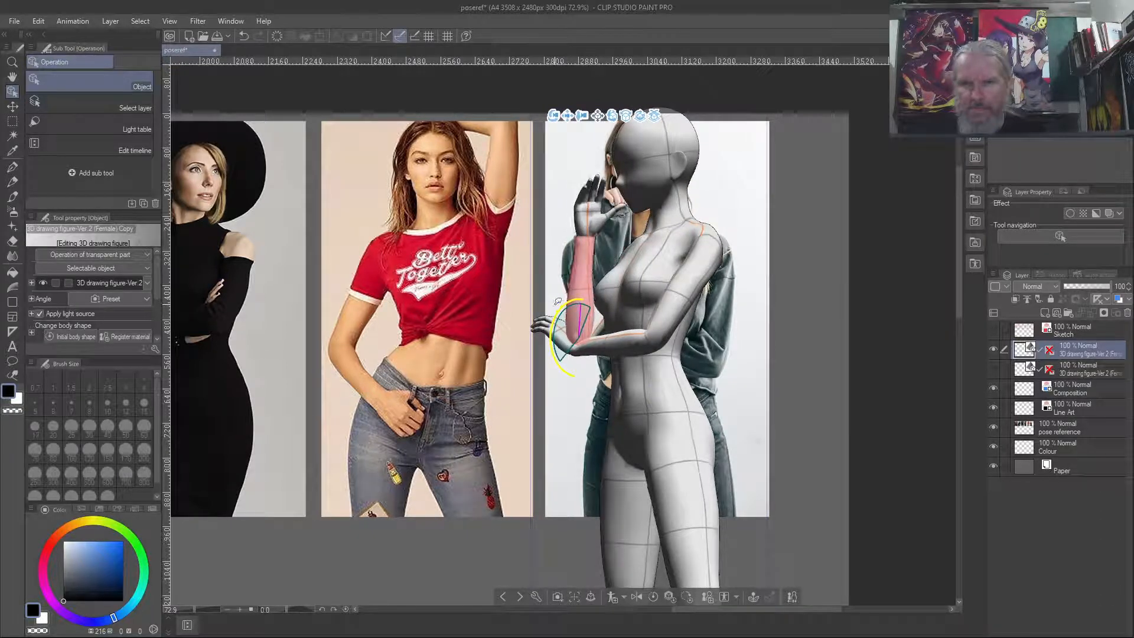
# Bend the figure's raised right hand forward at the wrist and turn its head more toward the viewer.
pyautogui.click(596, 231)
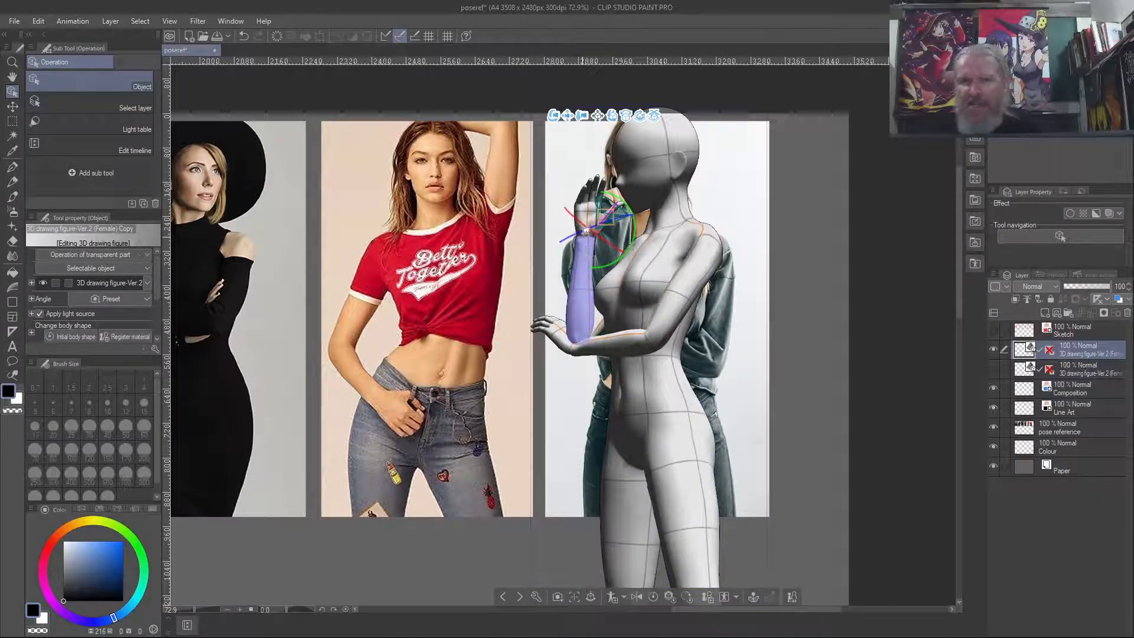
pyautogui.click(598, 219)
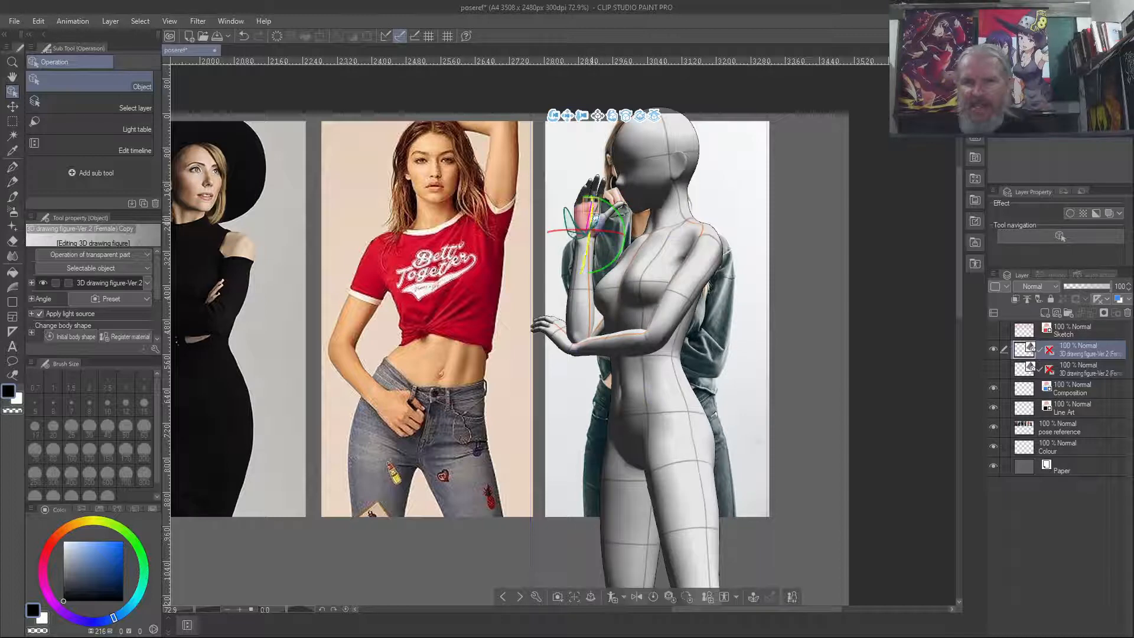
pyautogui.moveTo(597, 218); pyautogui.dragTo(616, 334)
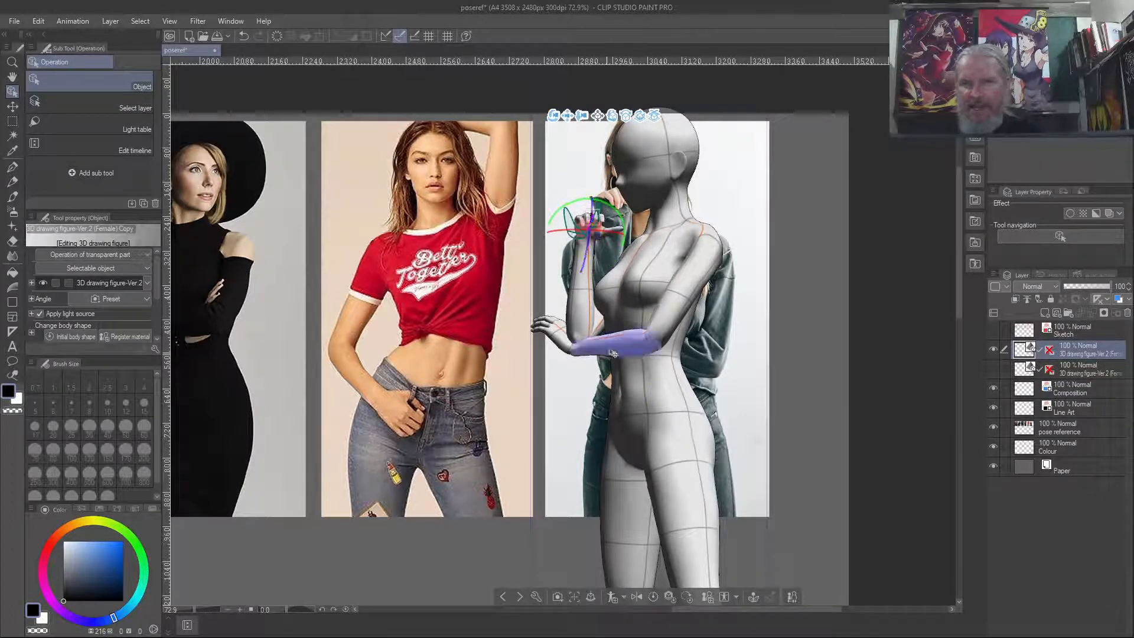
pyautogui.click(653, 202)
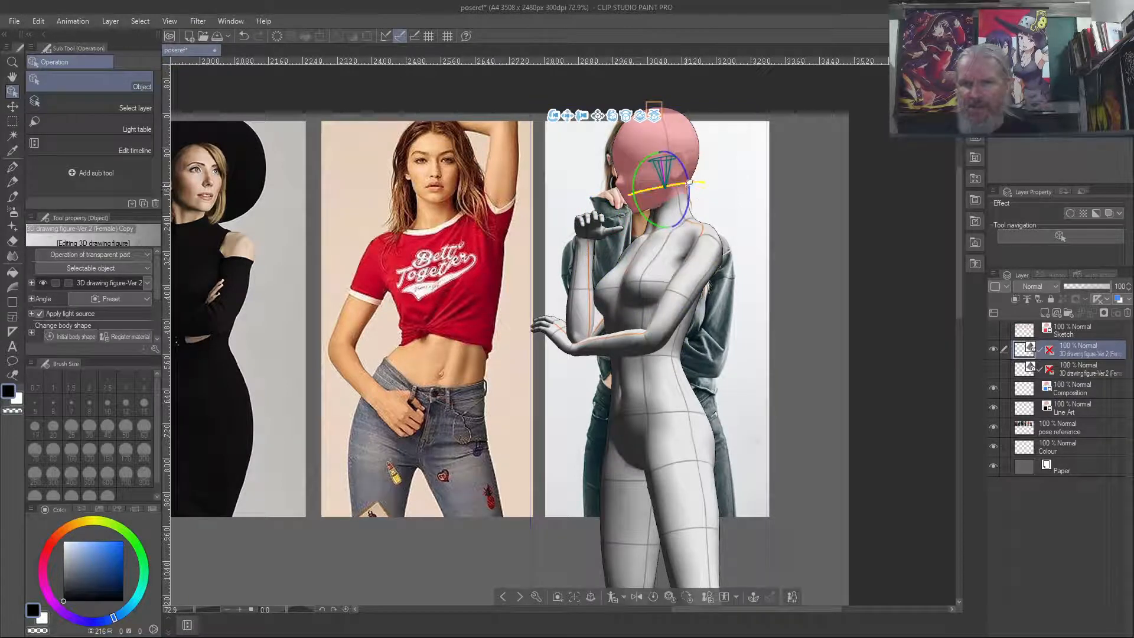
pyautogui.moveTo(684, 178)
pyautogui.mouseDown()
pyautogui.moveTo(707, 180)
pyautogui.moveTo(691, 157)
pyautogui.mouseUp()
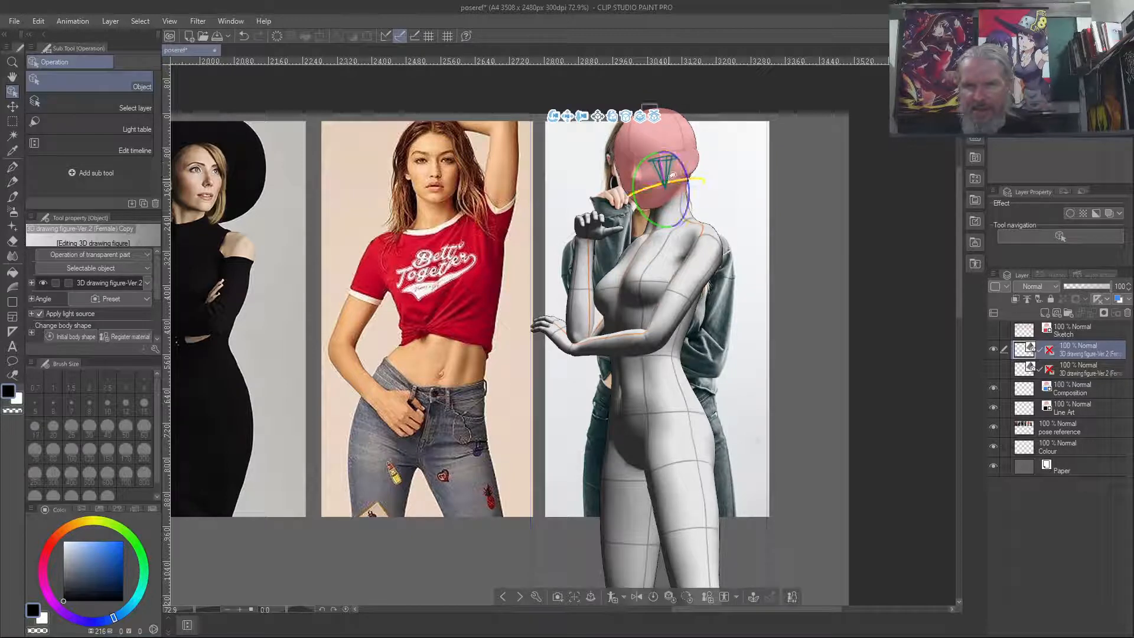
pyautogui.click(865, 207)
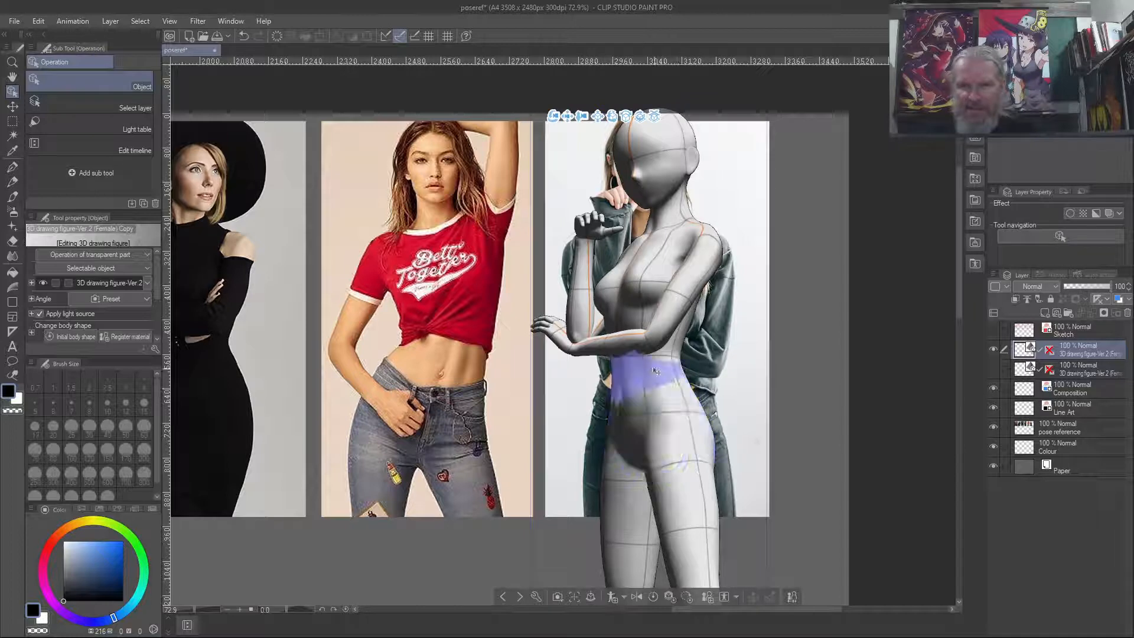
# Move the 3D figure to the right side of the sixth photo and rotate it back toward a front view.
pyautogui.moveTo(596, 118)
pyautogui.mouseDown()
pyautogui.moveTo(416, 120)
pyautogui.moveTo(473, 118)
pyautogui.mouseUp()
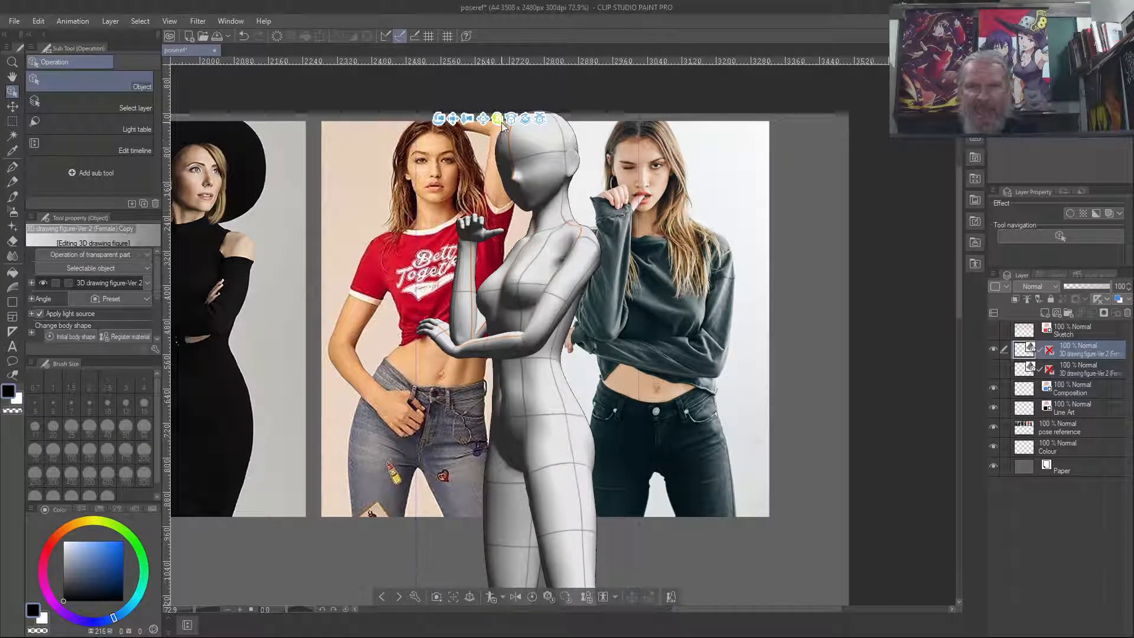
pyautogui.moveTo(501, 124); pyautogui.dragTo(504, 125)
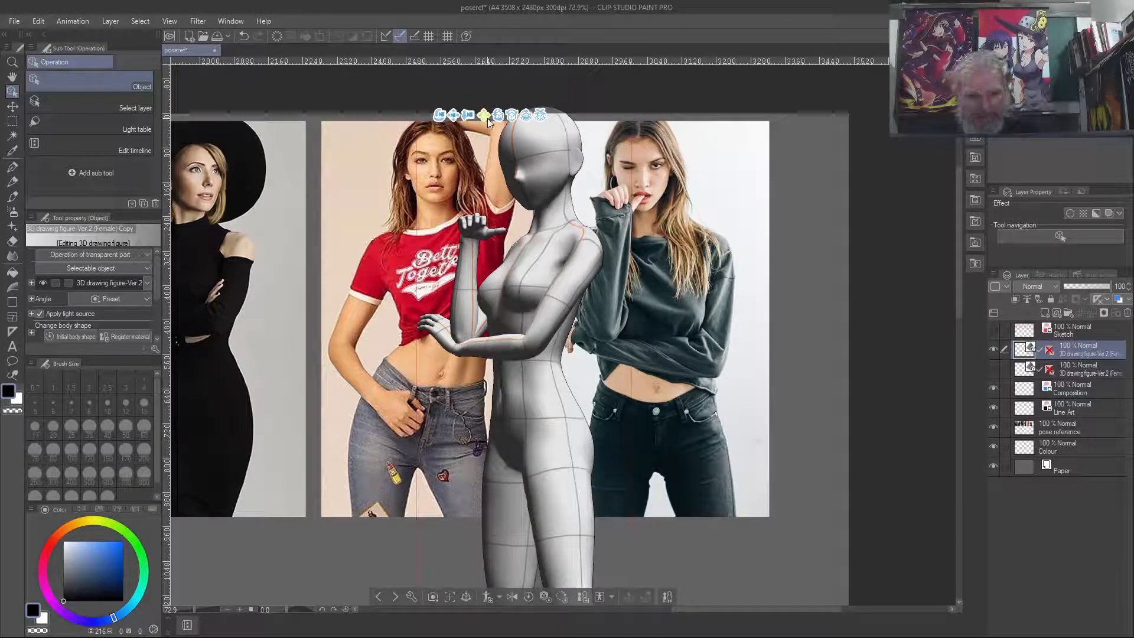
pyautogui.moveTo(486, 120); pyautogui.dragTo(682, 142)
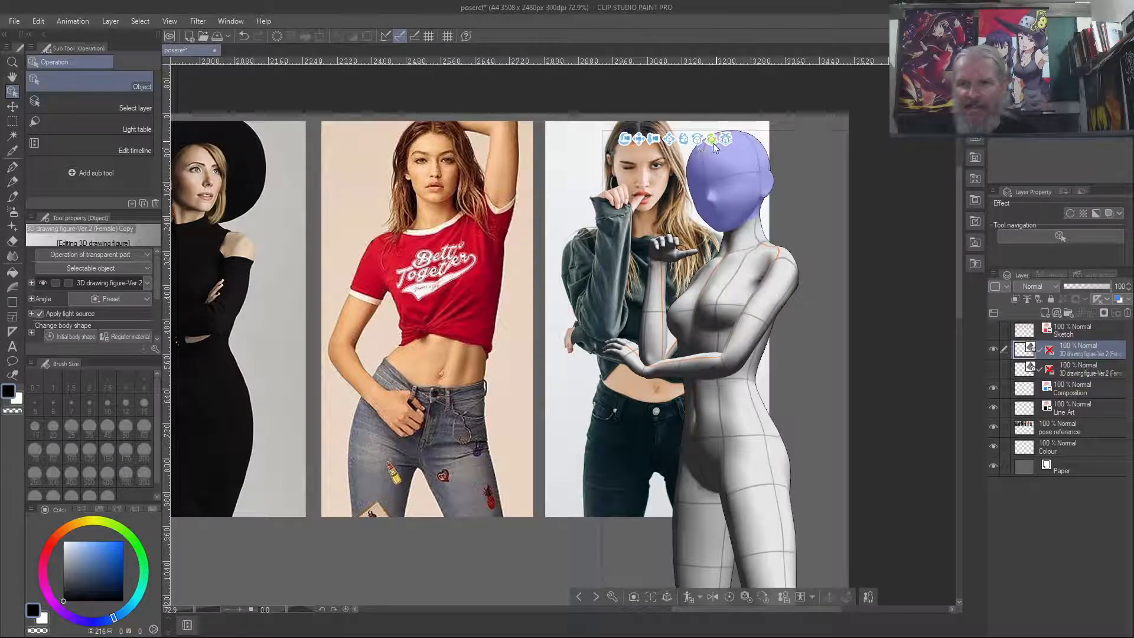
pyautogui.moveTo(711, 143)
pyautogui.mouseDown()
pyautogui.moveTo(756, 144)
pyautogui.moveTo(742, 147)
pyautogui.mouseUp()
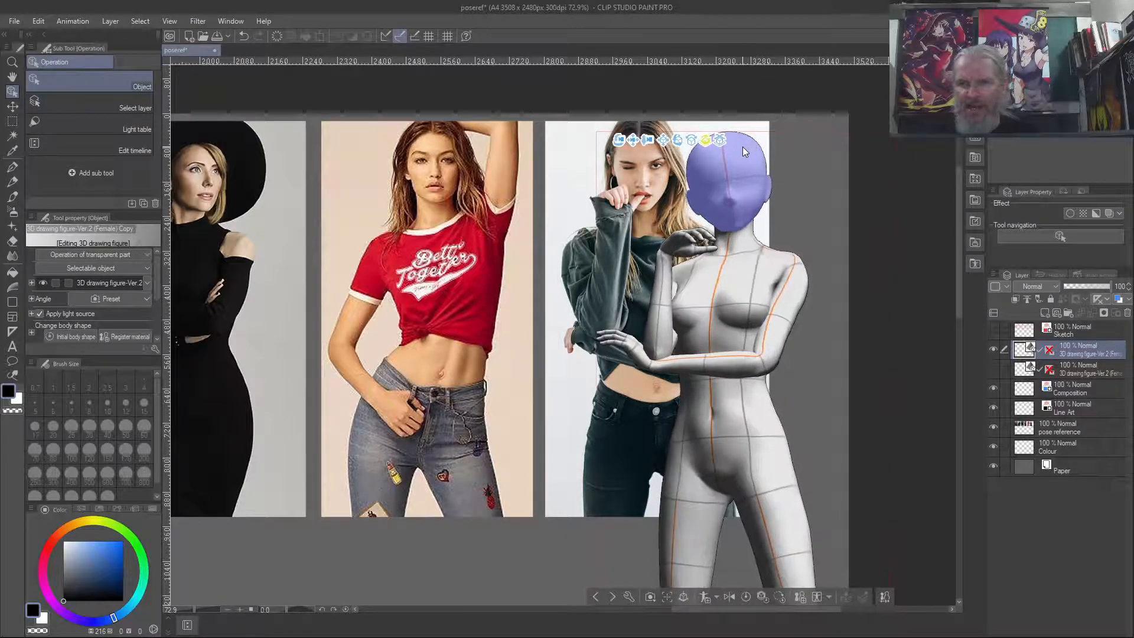
# Swing the figure's right thigh outward at the hip, bring the left thigh inward, and deselect the body part.
pyautogui.click(682, 553)
pyautogui.moveTo(681, 491); pyautogui.dragTo(717, 532)
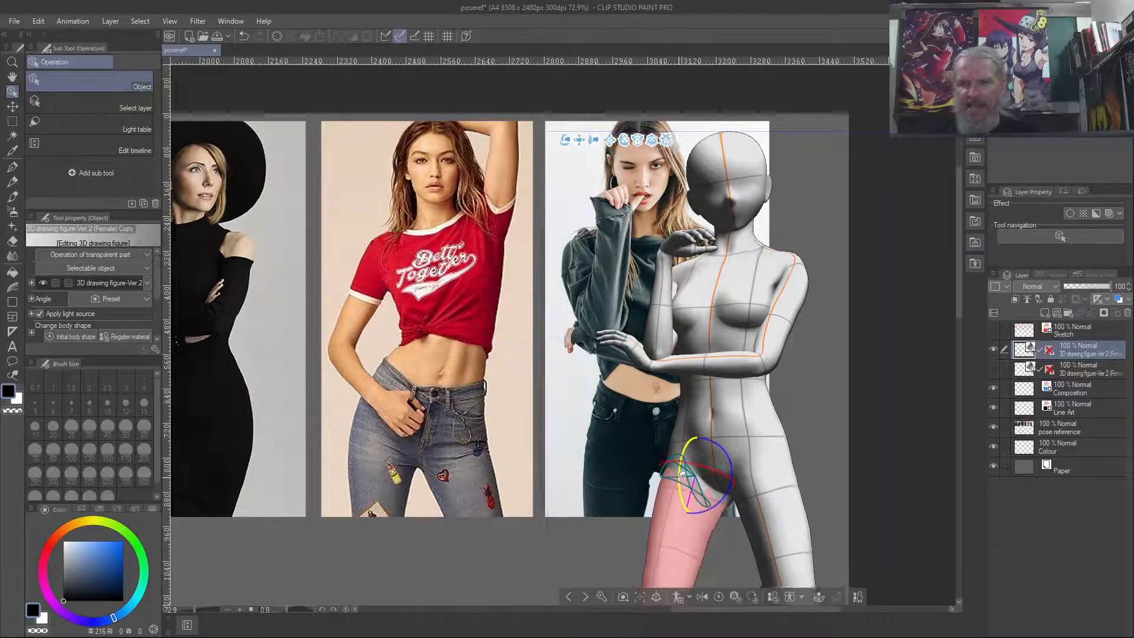
pyautogui.click(782, 533)
pyautogui.moveTo(795, 505); pyautogui.dragTo(799, 514)
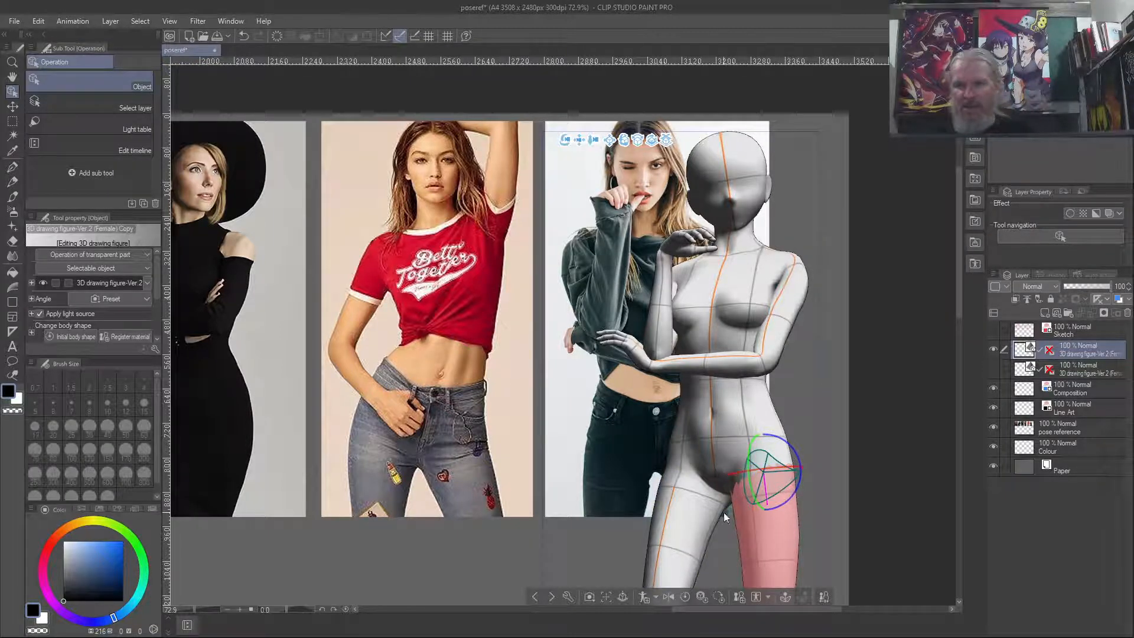
pyautogui.click(845, 399)
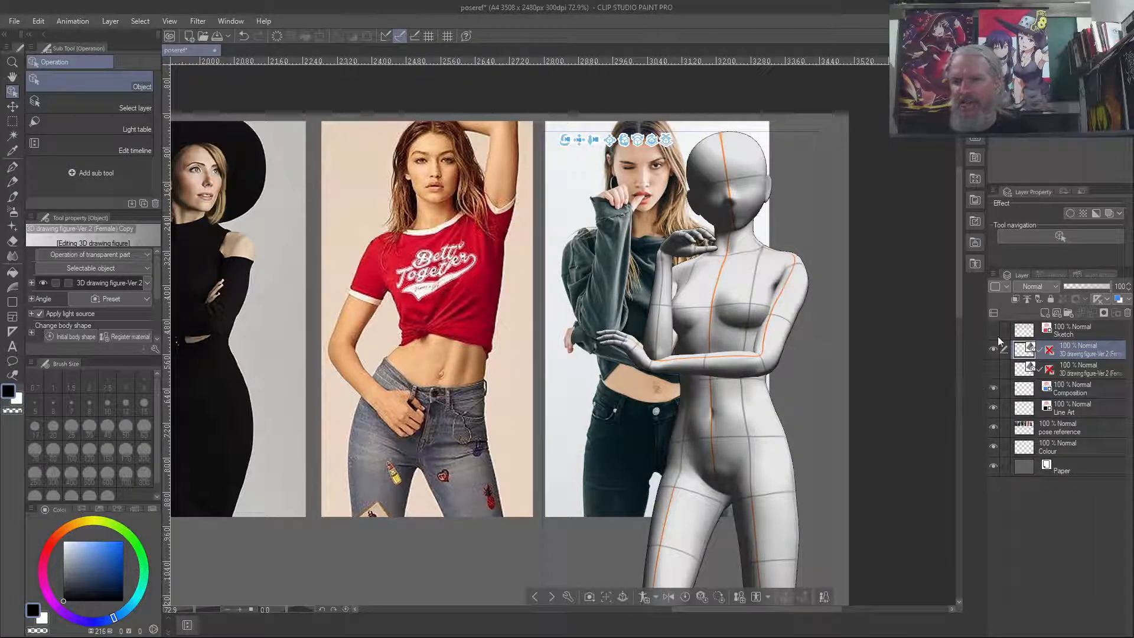
# Hide the pose reference layer to examine the reposed figure alone, and show the layer again.
pyautogui.click(990, 427)
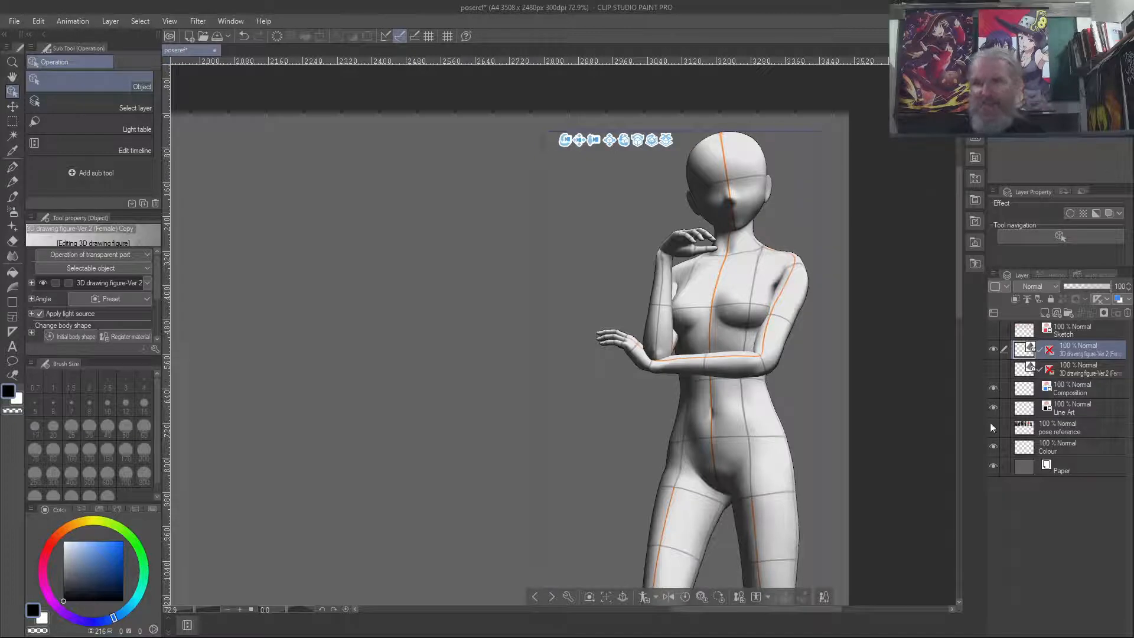
pyautogui.click(993, 427)
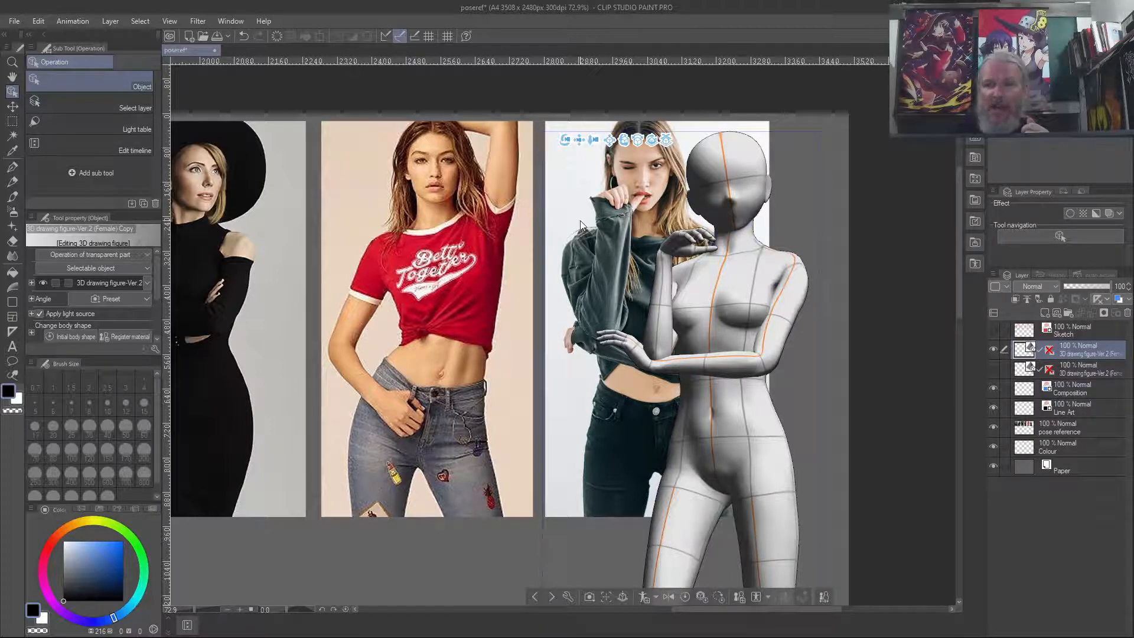
pyautogui.hotkey('ctrl', '0')
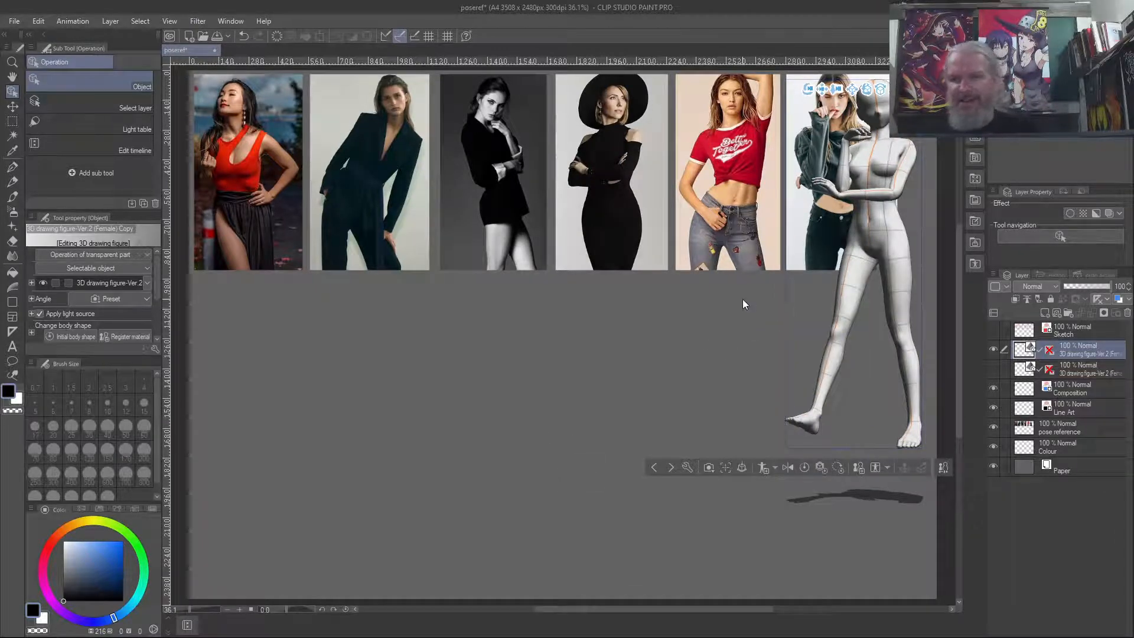
pyautogui.press('w')
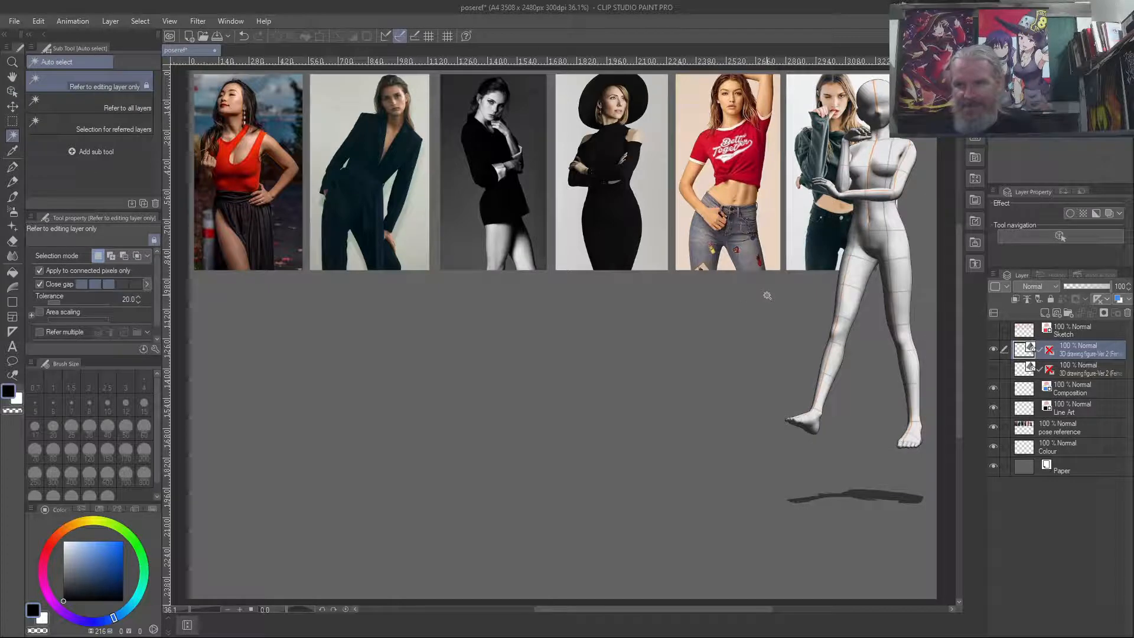
pyautogui.click(767, 295)
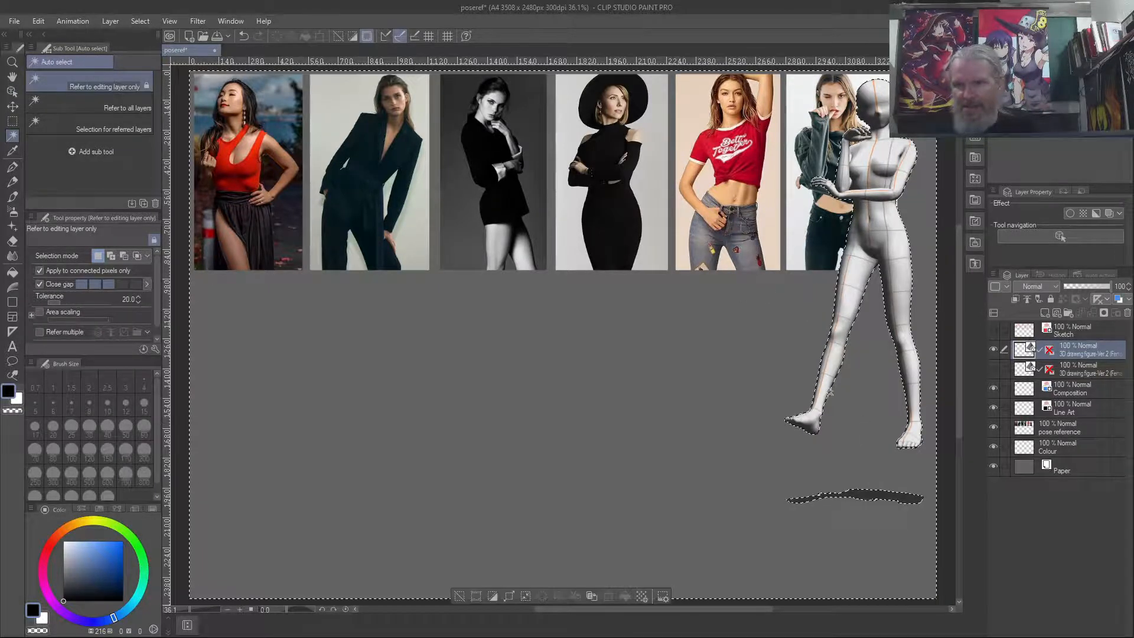
pyautogui.hotkey('ctrl', 'd')
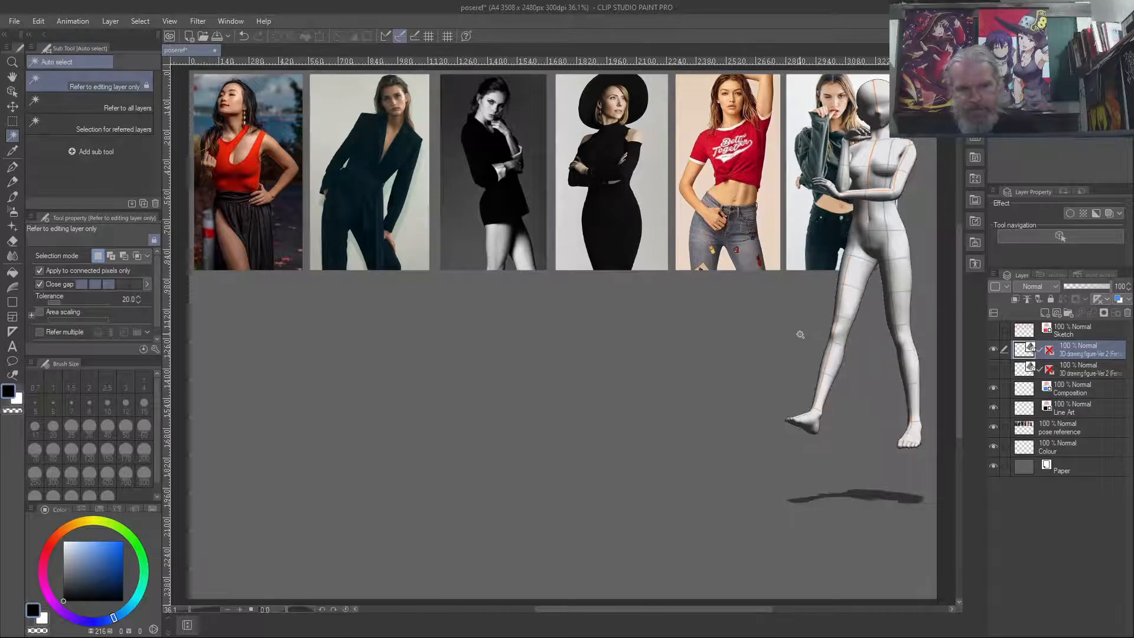
# Mark the area around the figure's legs and shadow with rectangular selections and clear the selection.
pyautogui.press('m')
pyautogui.moveTo(776, 283); pyautogui.dragTo(936, 477)
pyautogui.hotkey('ctrl', 'd')
pyautogui.moveTo(714, 330); pyautogui.dragTo(820, 506)
pyautogui.moveTo(767, 418); pyautogui.dragTo(940, 544)
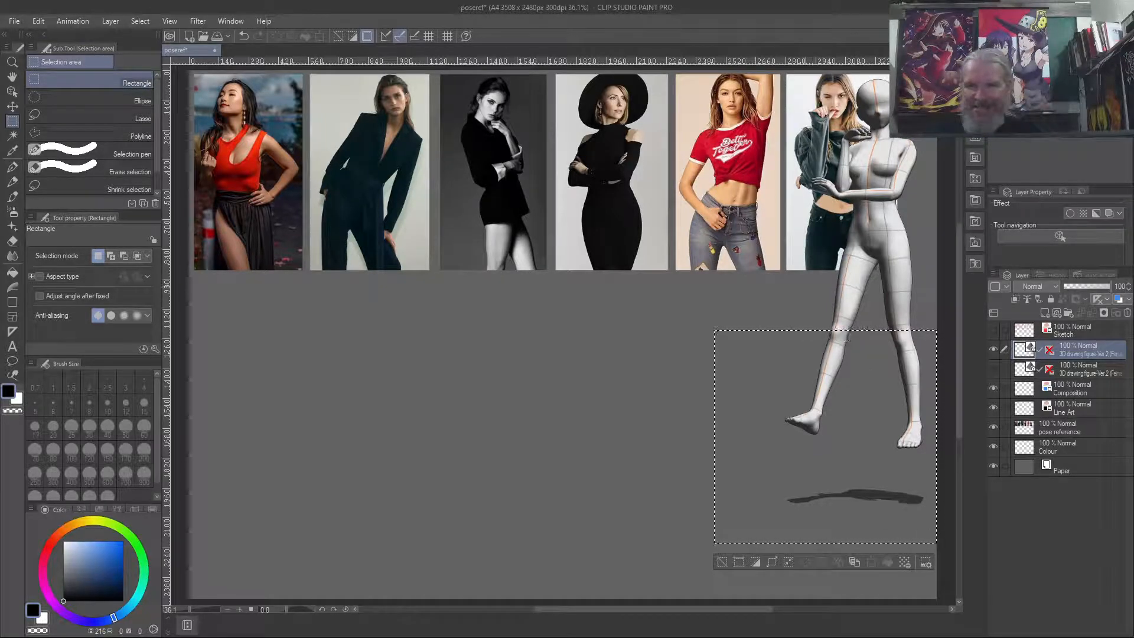
pyautogui.moveTo(790, 278); pyautogui.dragTo(910, 529)
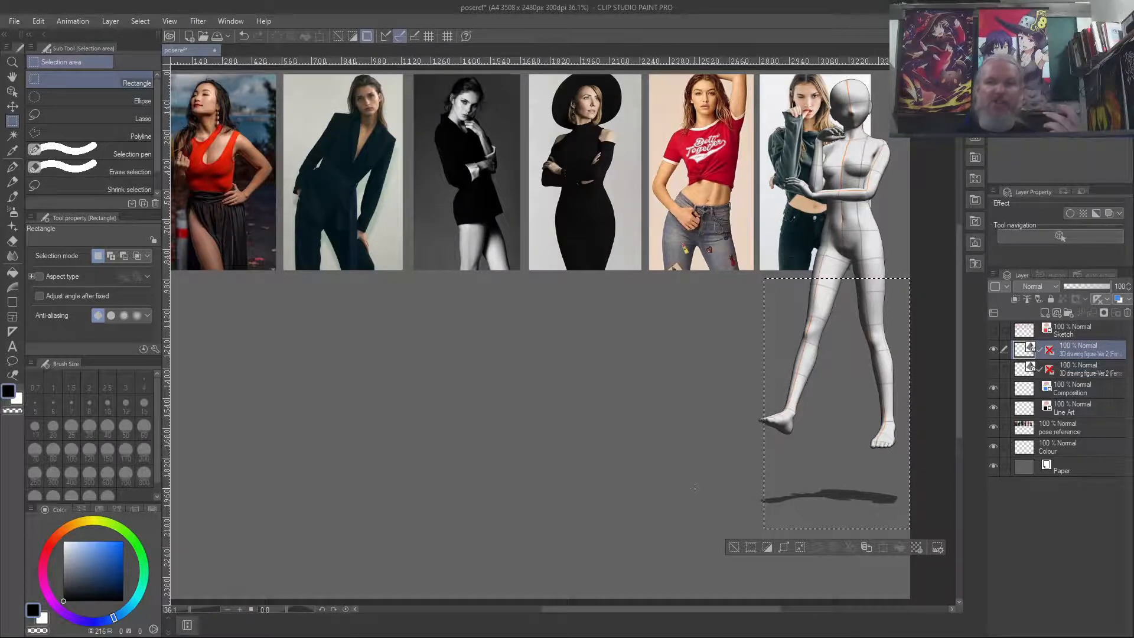
pyautogui.hotkey('ctrl', 'd')
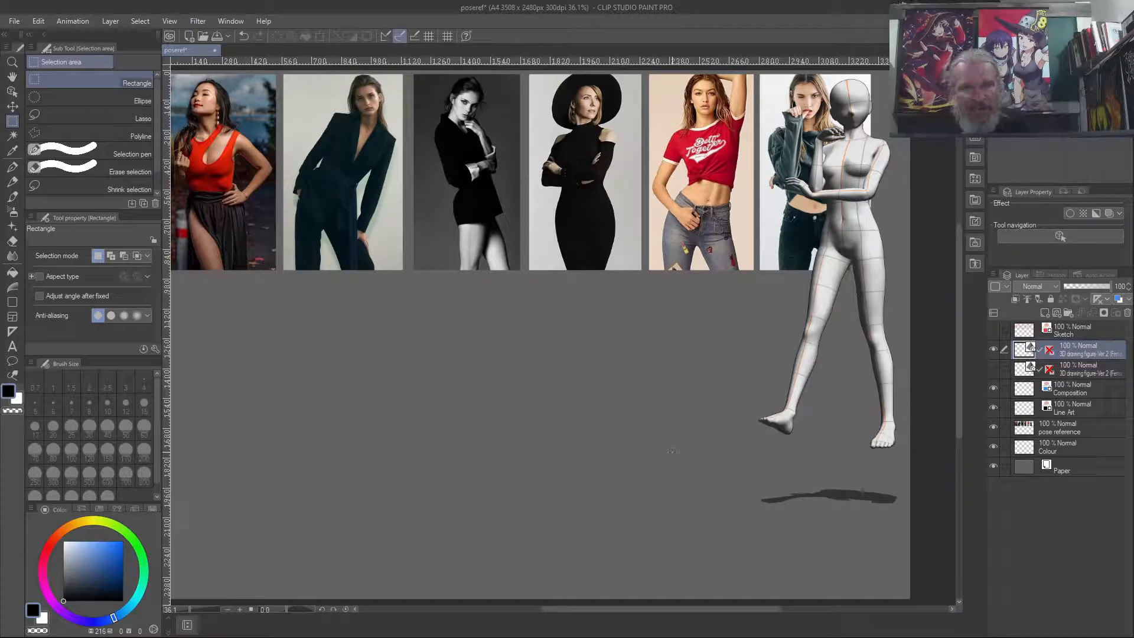